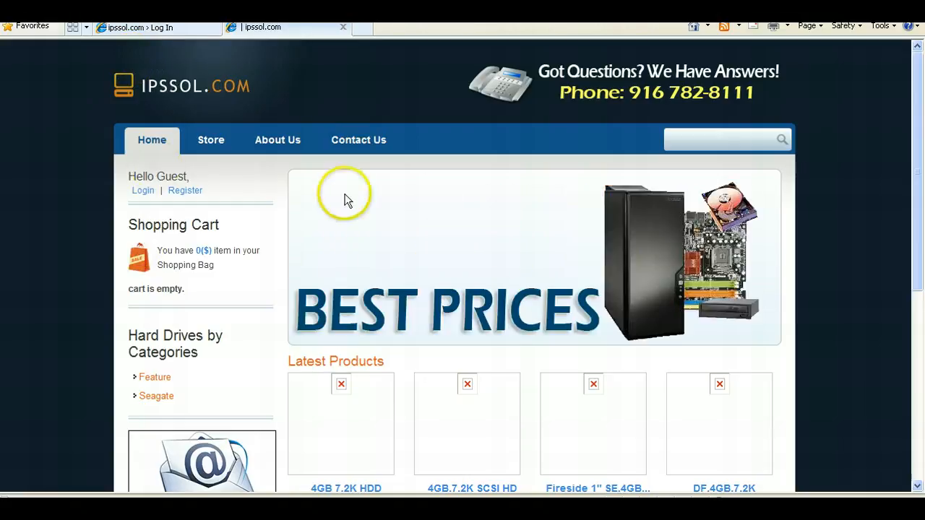
- Browse the home page's rotating banner and the Latest Products grid
scroll(344, 201, down, 5)
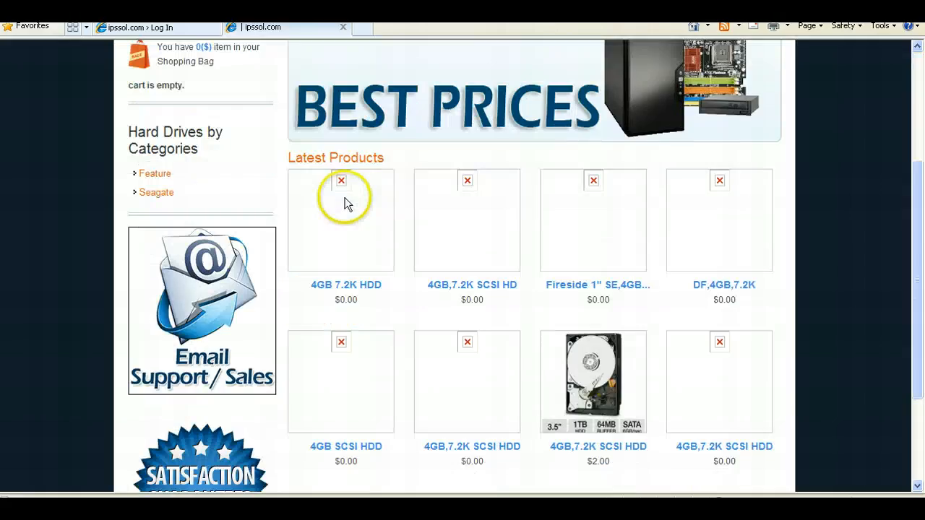
scroll(345, 202, down, 3)
scroll(357, 211, up, 3)
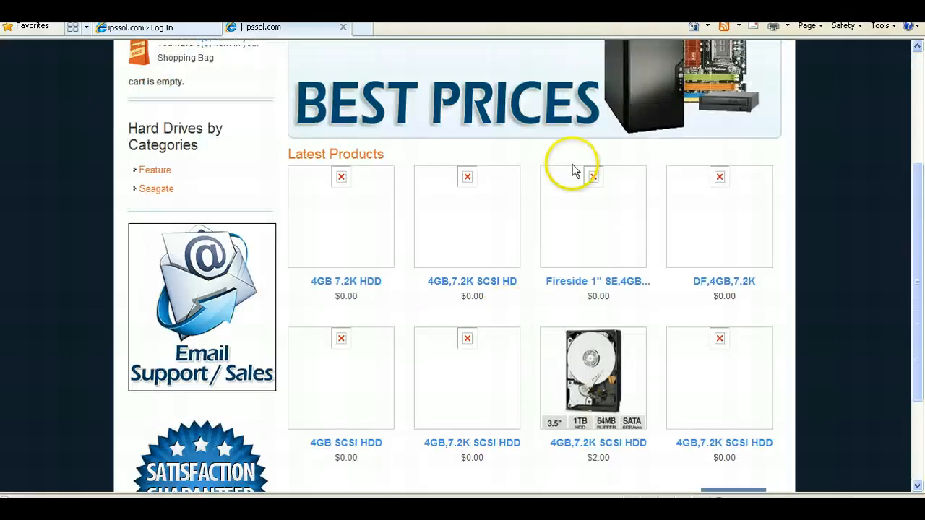
scroll(458, 314, up, 3)
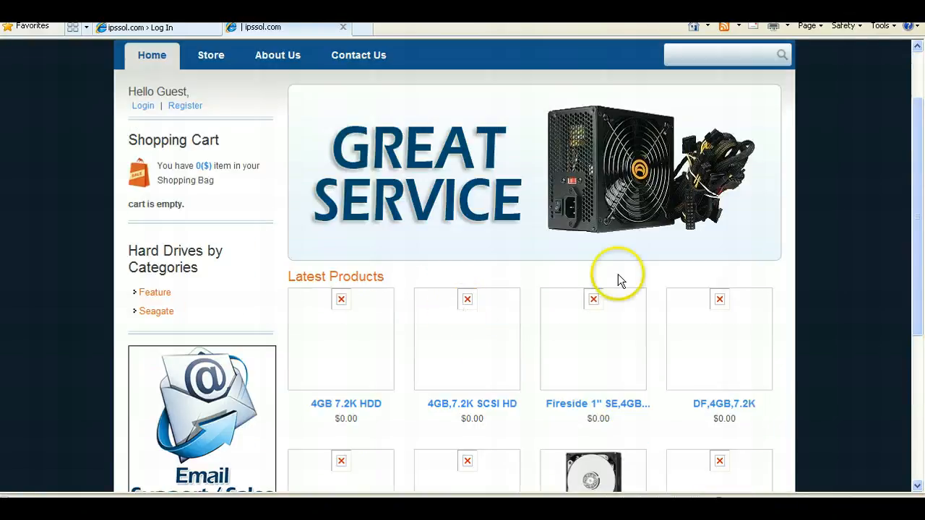
drag(919, 172, 918, 137)
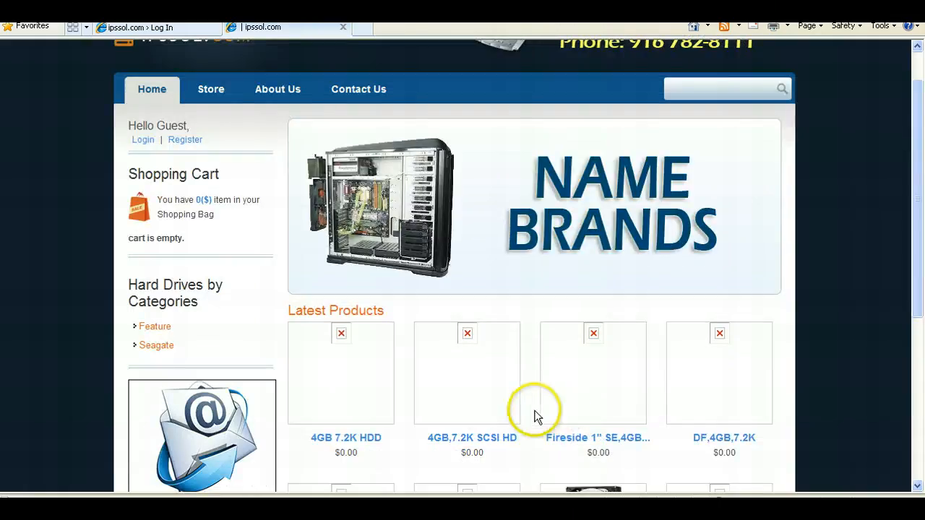
scroll(735, 441, down, 3)
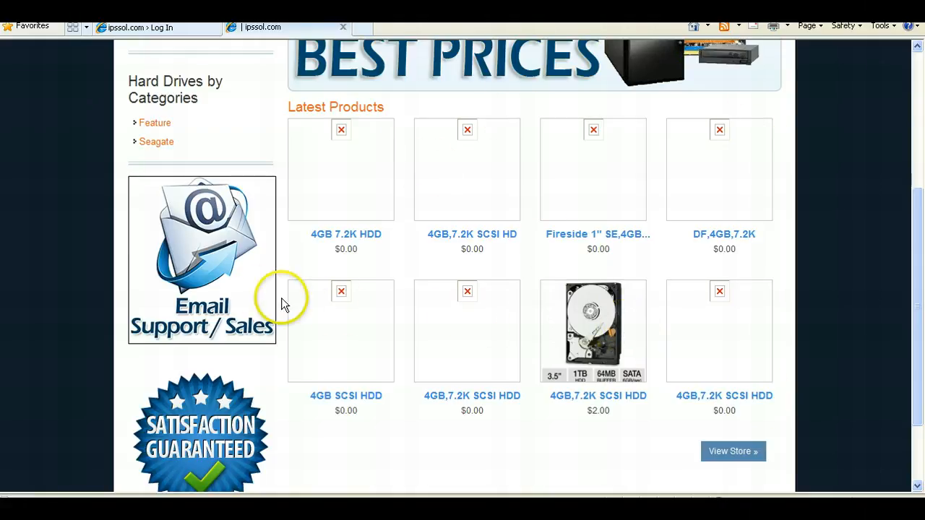
drag(920, 351, 912, 306)
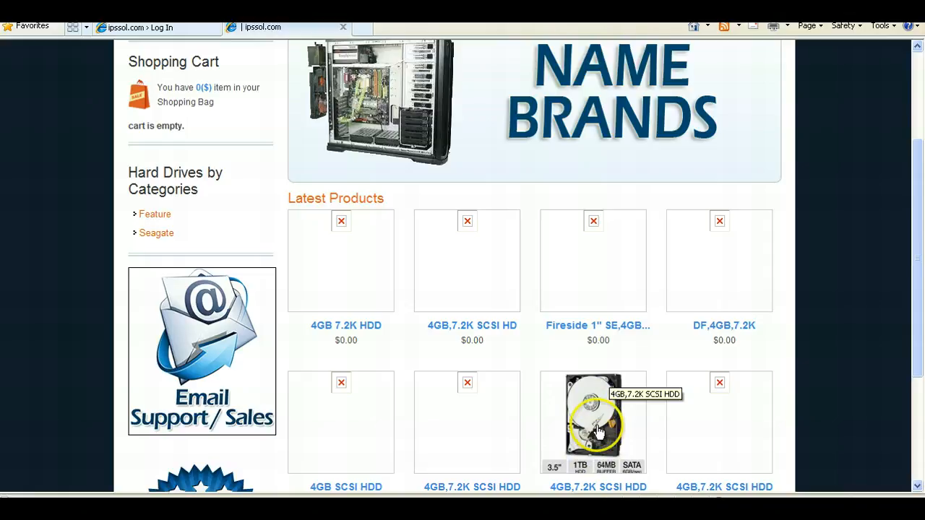
scroll(599, 426, up, 3)
scroll(597, 434, down, 1)
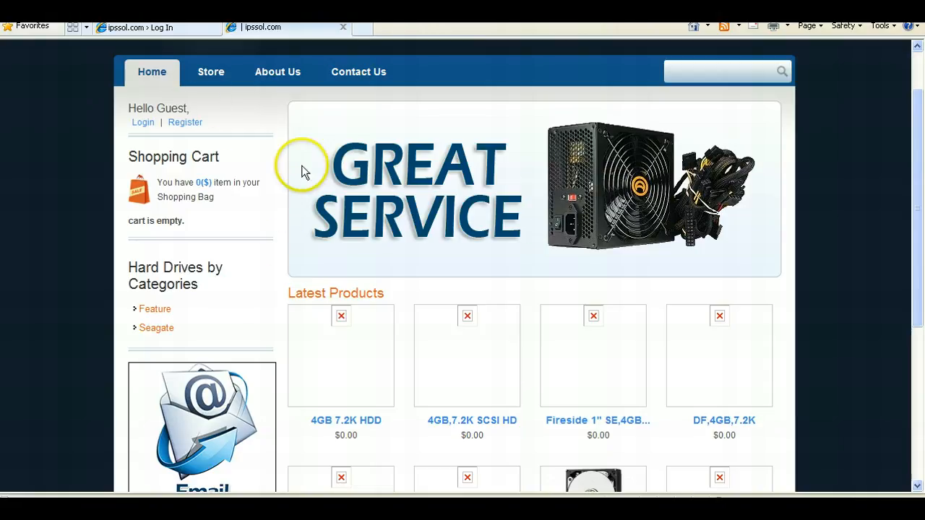
scroll(304, 174, down, 4)
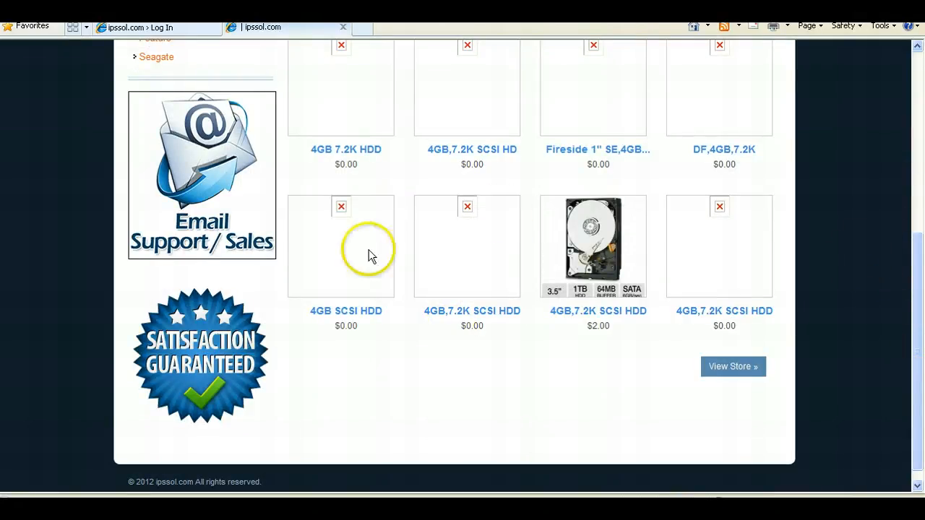
scroll(629, 282, up, 3)
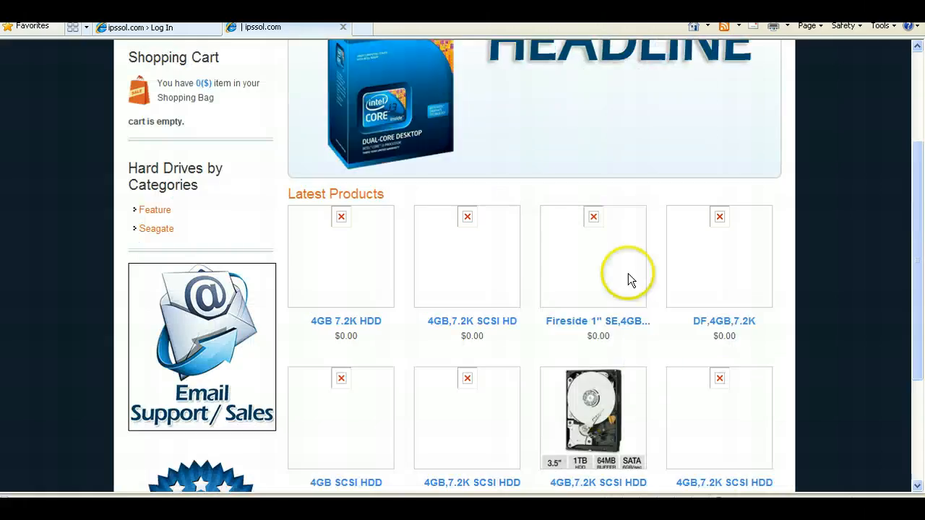
scroll(763, 282, up, 1)
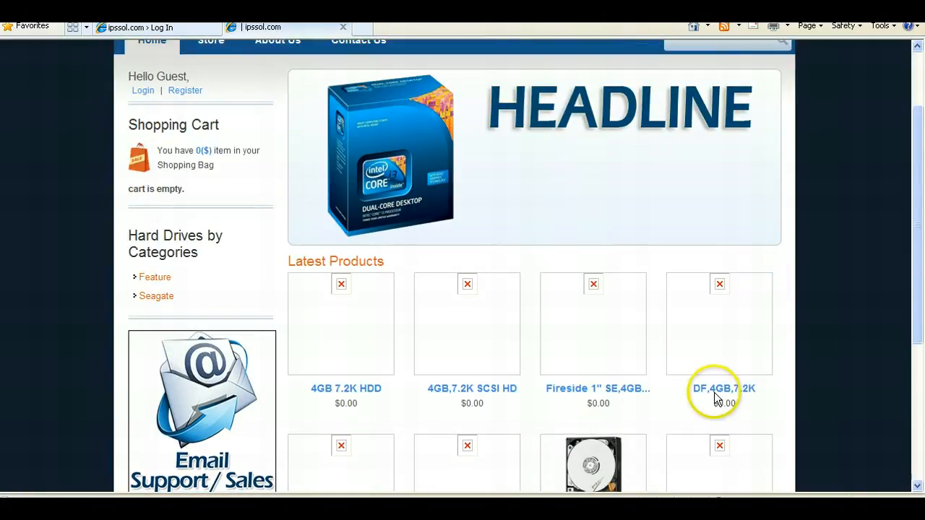
scroll(723, 408, down, 3)
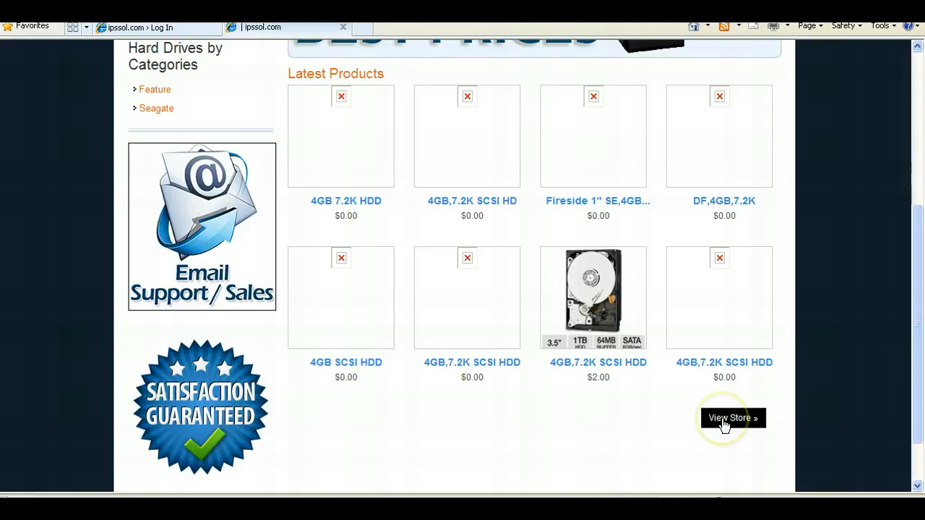
mouse_move(915, 347)
mouse_down()
mouse_move(915, 262)
mouse_move(923, 346)
mouse_up()
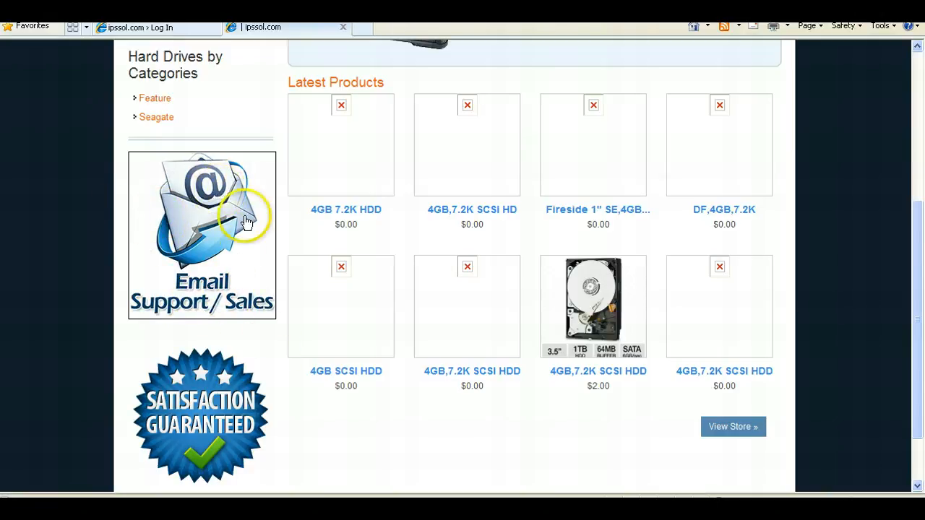
drag(919, 230, 920, 213)
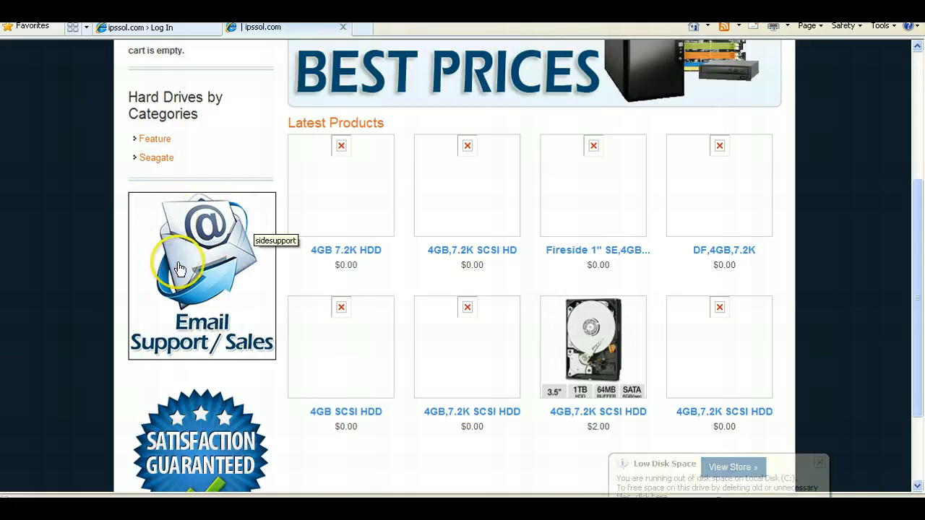
- Open the 4GB,7.2K SCSI HDD product from the Latest Products grid
click(819, 464)
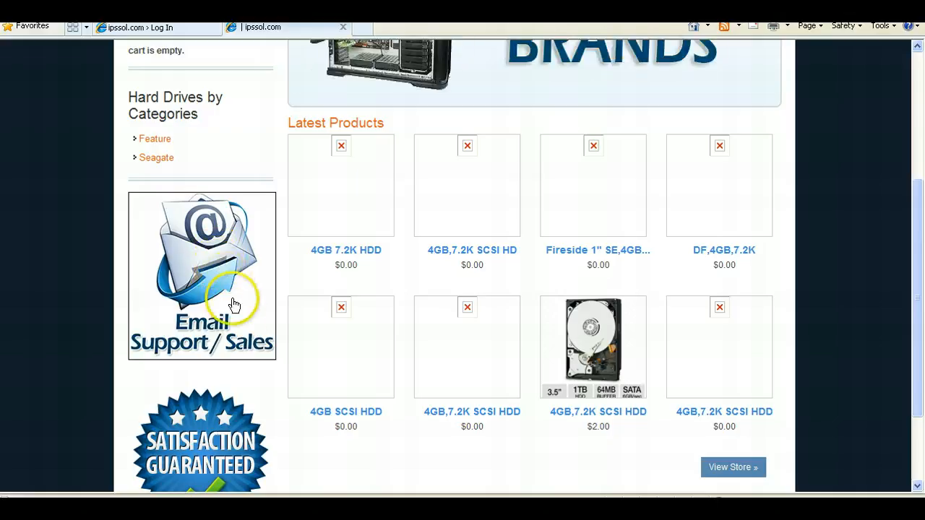
drag(910, 256, 917, 289)
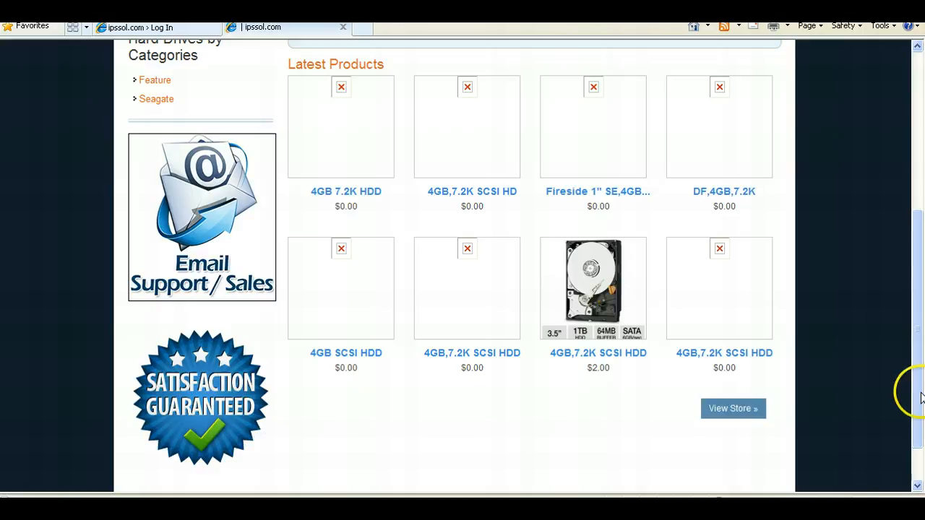
drag(920, 396, 919, 262)
click(611, 40)
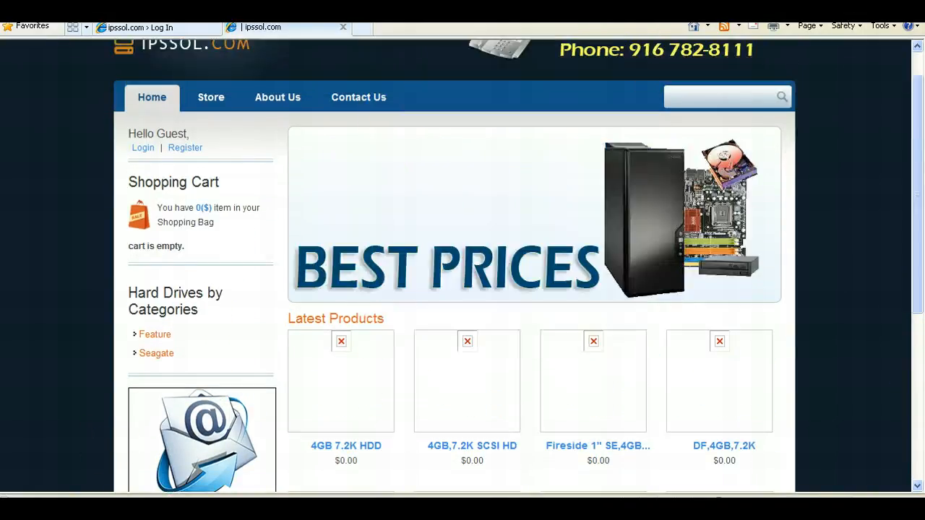
drag(920, 150, 917, 244)
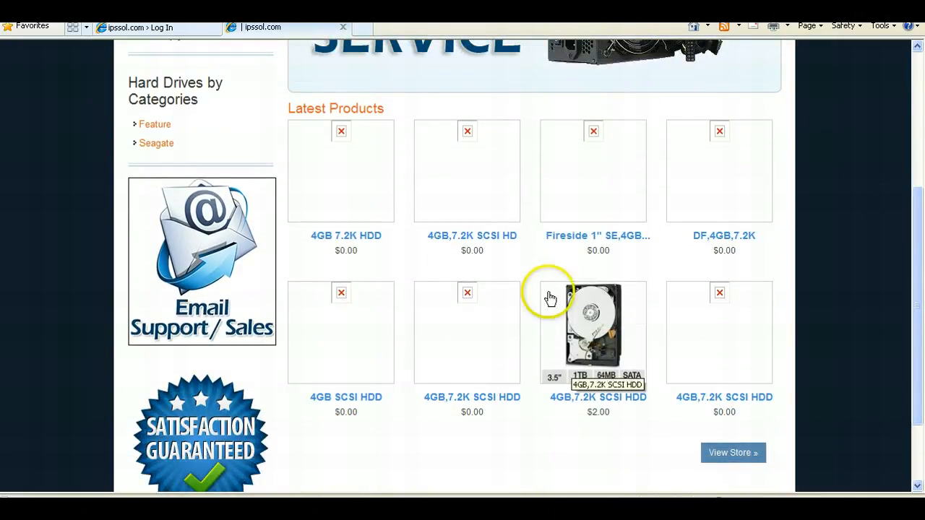
click(627, 380)
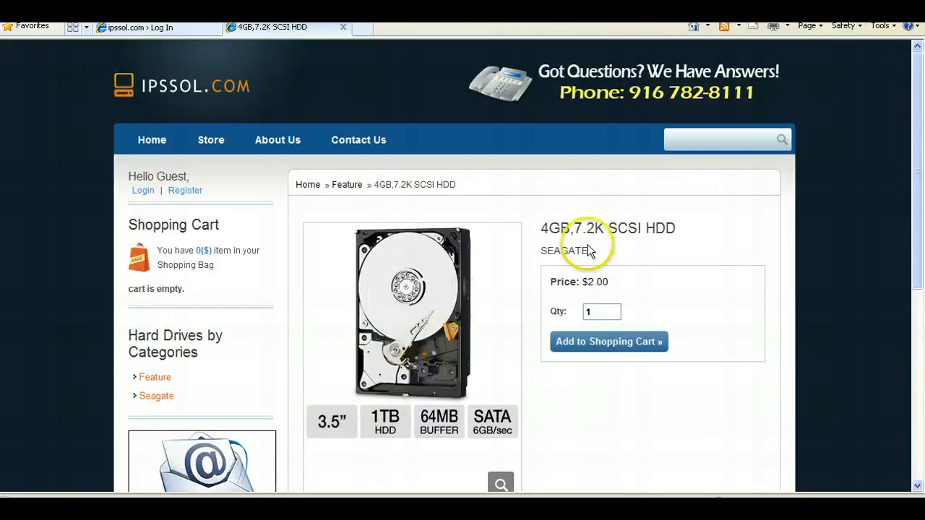
- Examine the product page's image, thumbnail, price and quantity options
drag(914, 216, 920, 311)
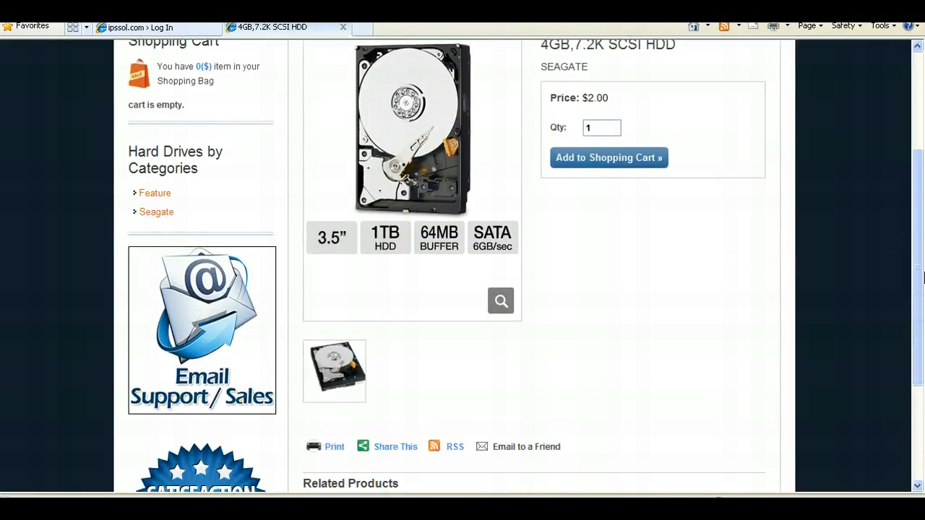
drag(918, 237, 915, 212)
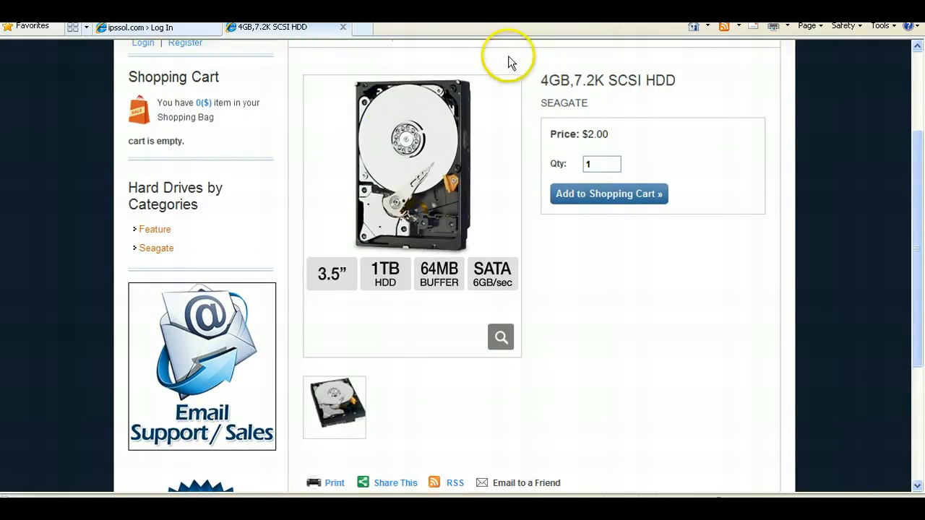
drag(920, 180, 918, 147)
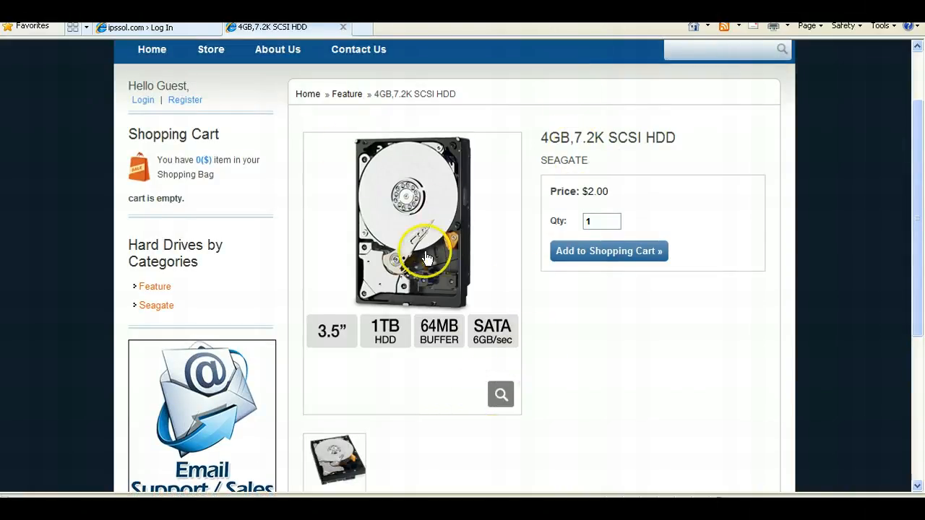
scroll(434, 258, down, 2)
scroll(495, 154, up, 2)
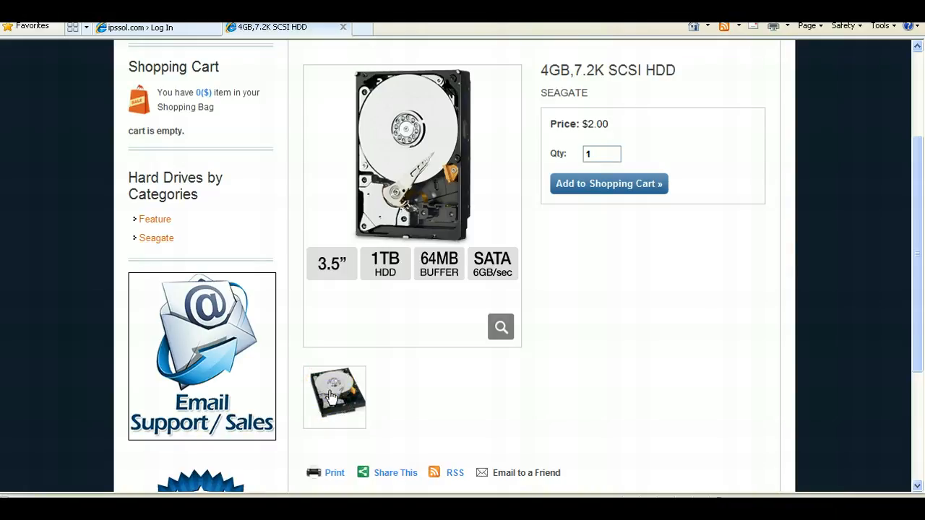
click(352, 384)
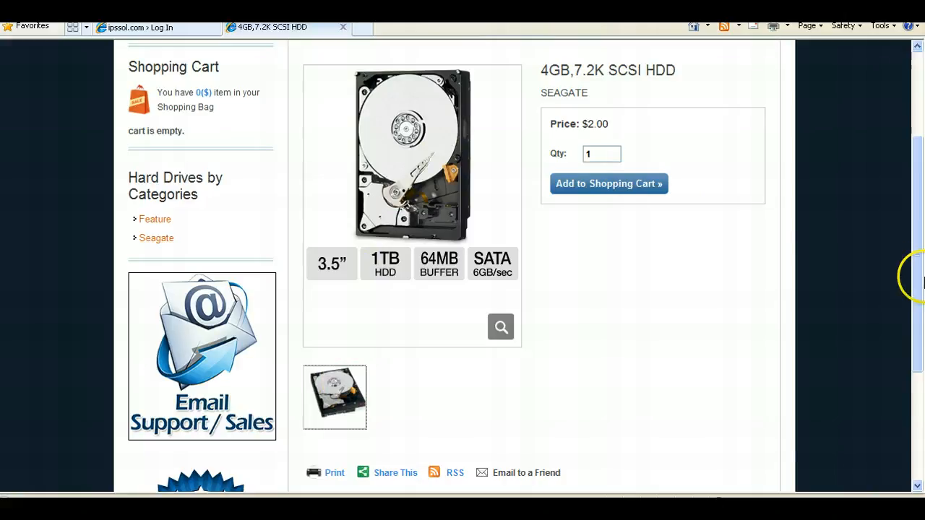
scroll(912, 275, up, 1)
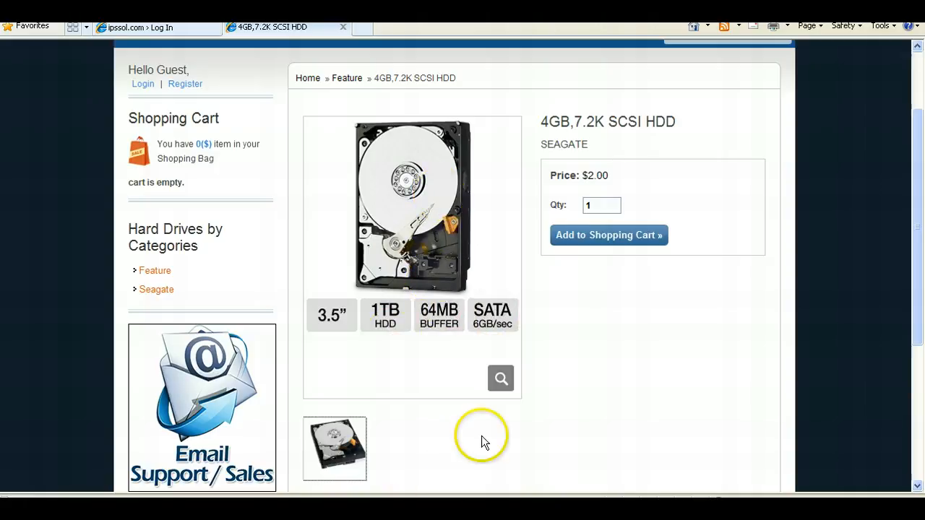
scroll(481, 436, down, 1)
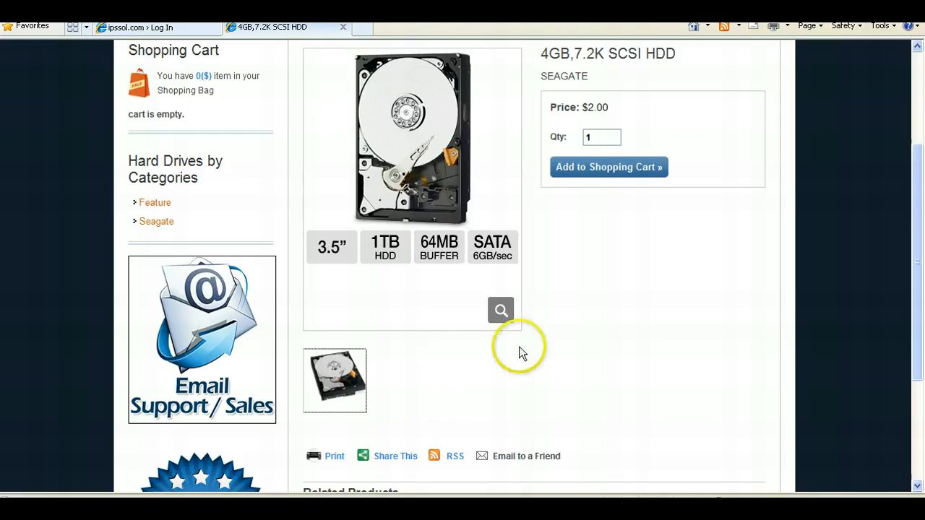
scroll(472, 403, up, 2)
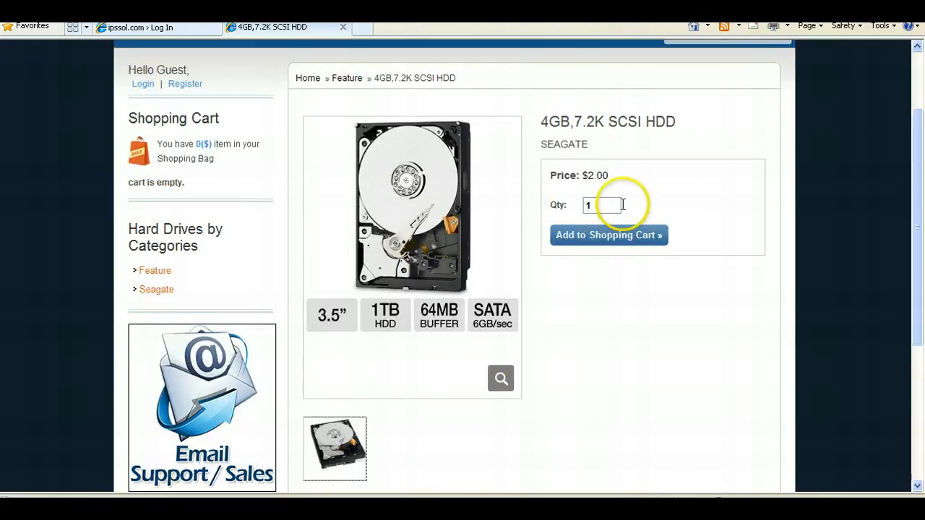
- Set the quantity to 2 and add the product to the shopping cart
double_click(589, 204)
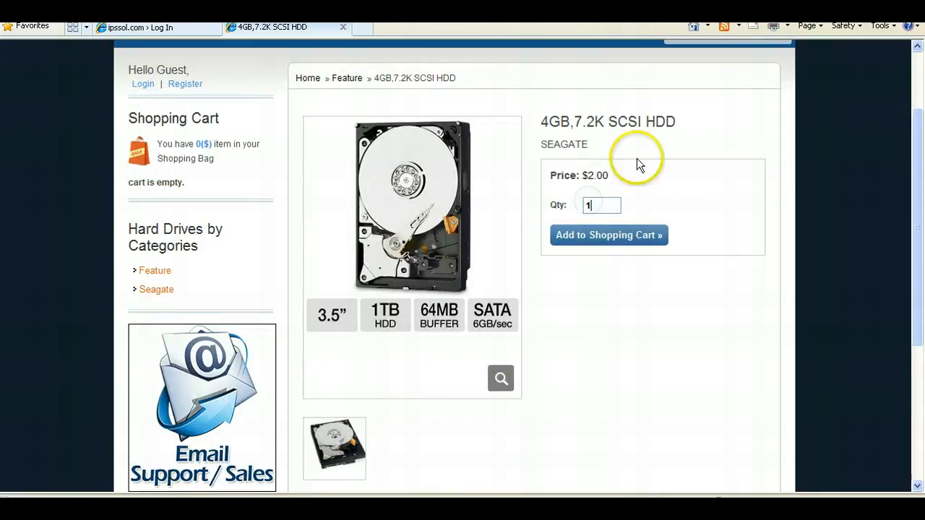
click(598, 205)
double_click(591, 207)
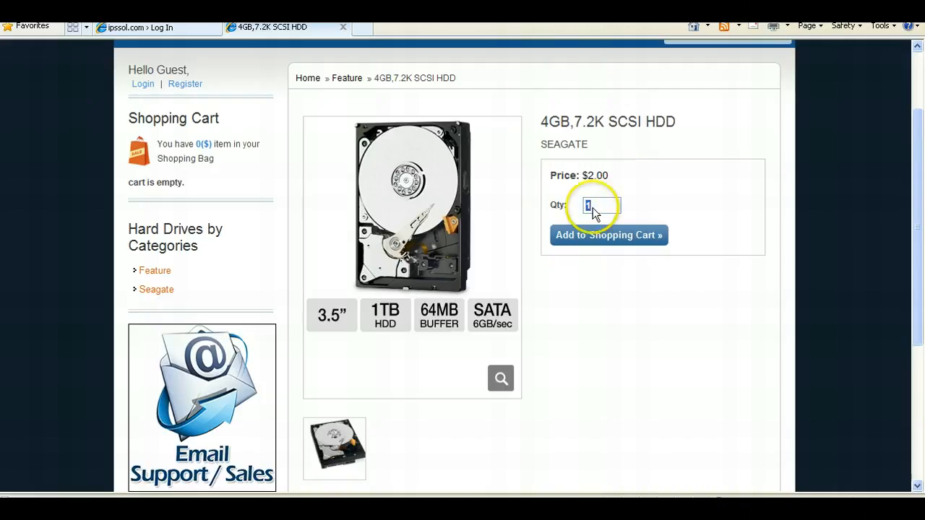
text(2)
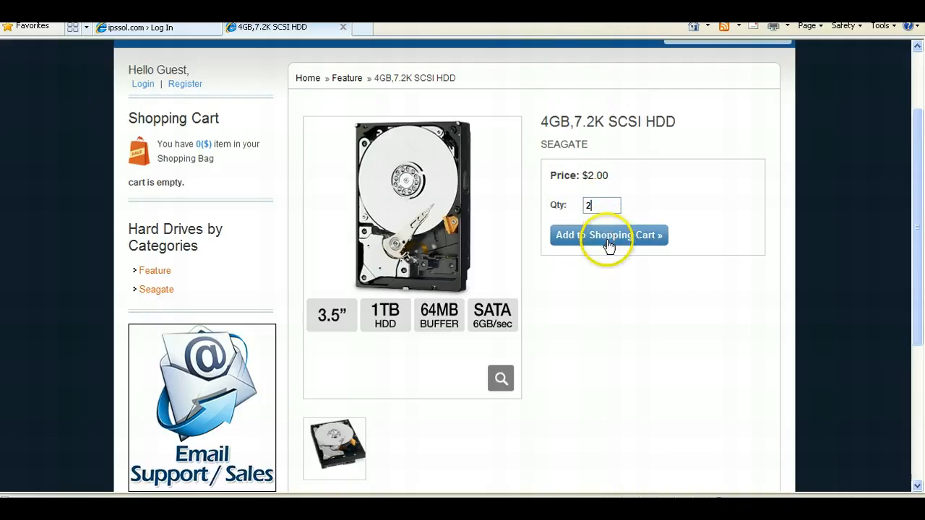
click(605, 240)
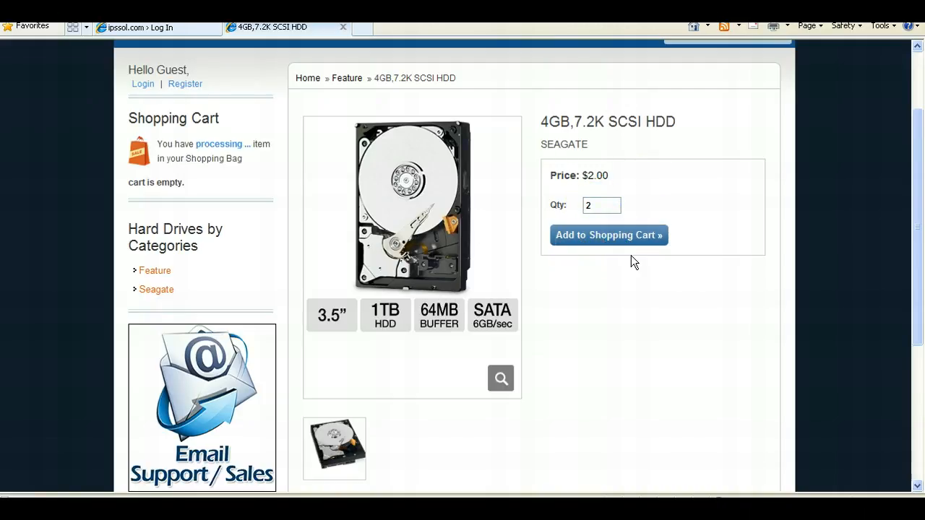
click(609, 266)
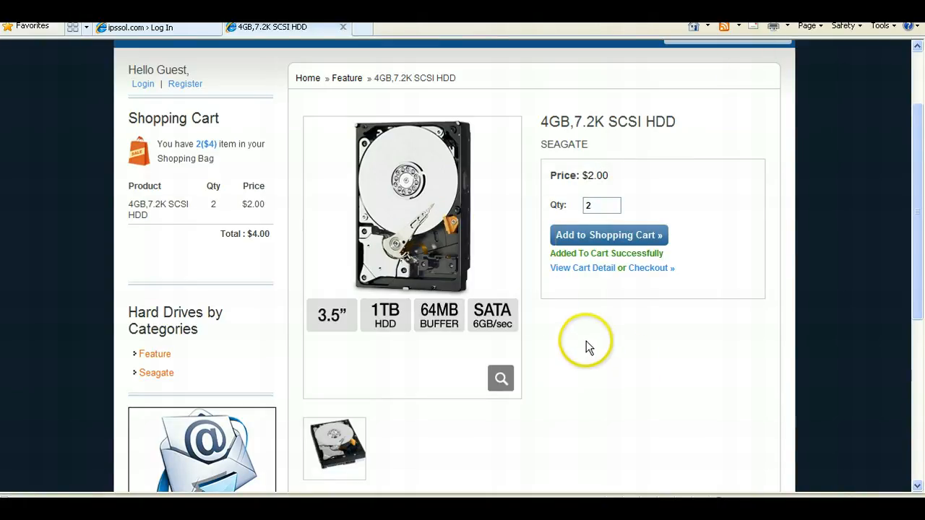
- Review the product page's sharing links and related products below the cart section
drag(918, 203, 899, 302)
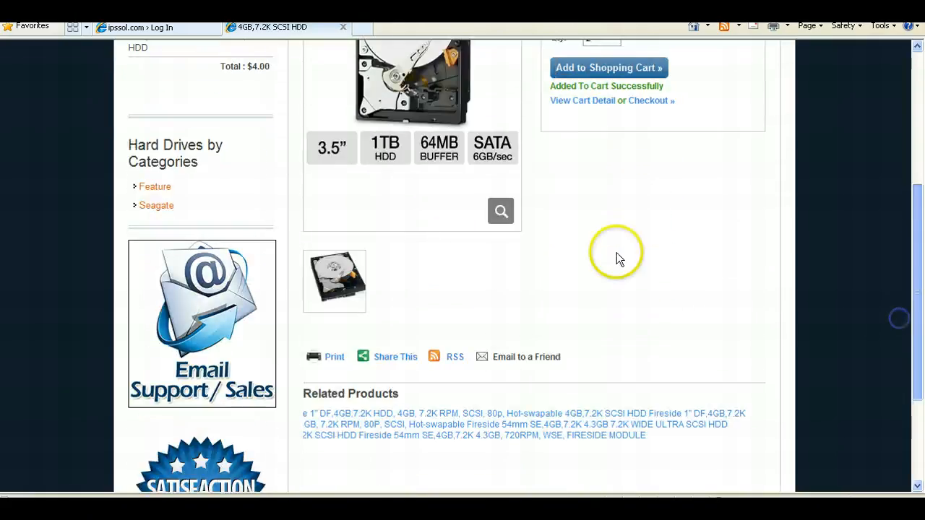
scroll(379, 134, down, 2)
drag(919, 225, 919, 173)
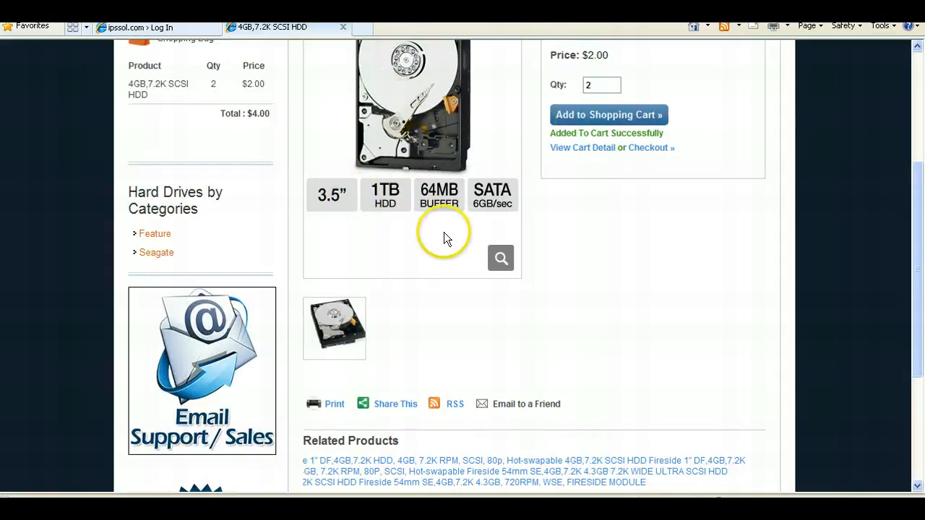
mouse_move(390, 404)
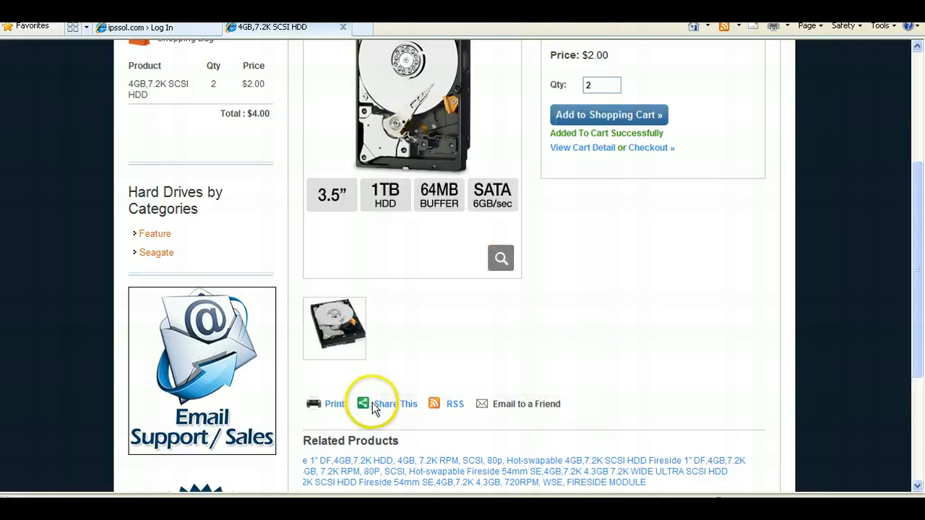
mouse_move(367, 423)
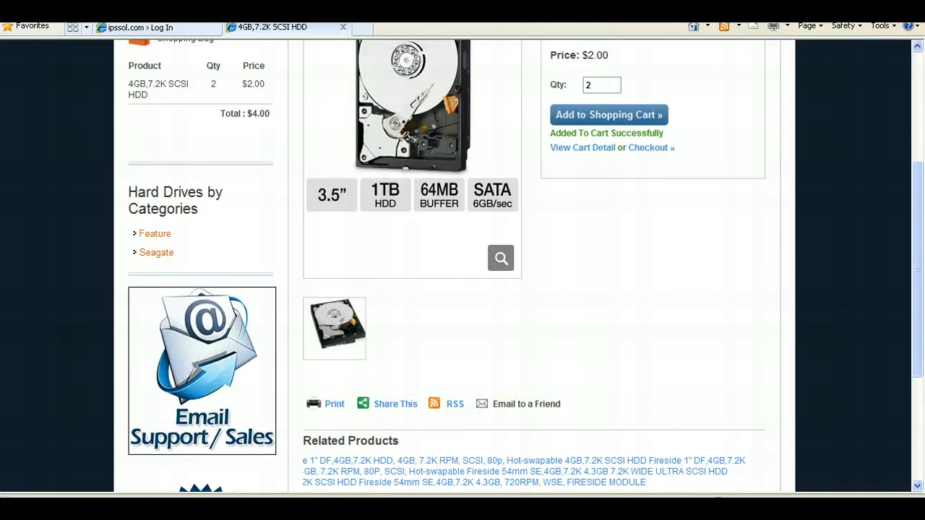
- Scroll through the product page to review its details, cart summary and related products
drag(918, 339, 914, 284)
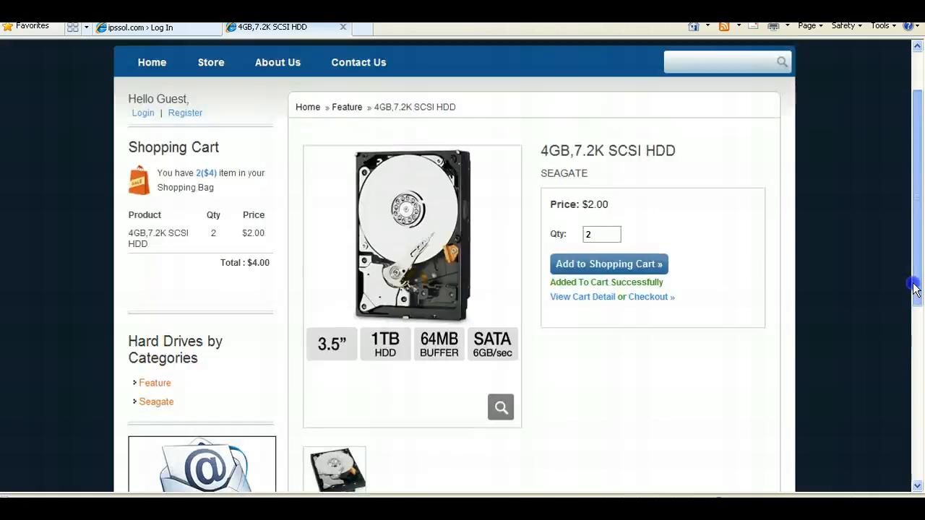
scroll(800, 397, down, 3)
scroll(800, 397, down, 1)
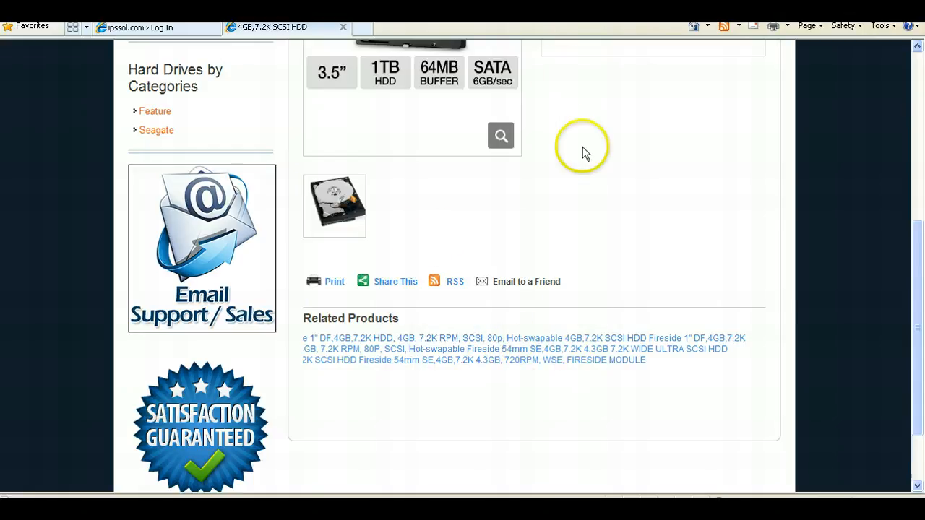
scroll(583, 146, up, 4)
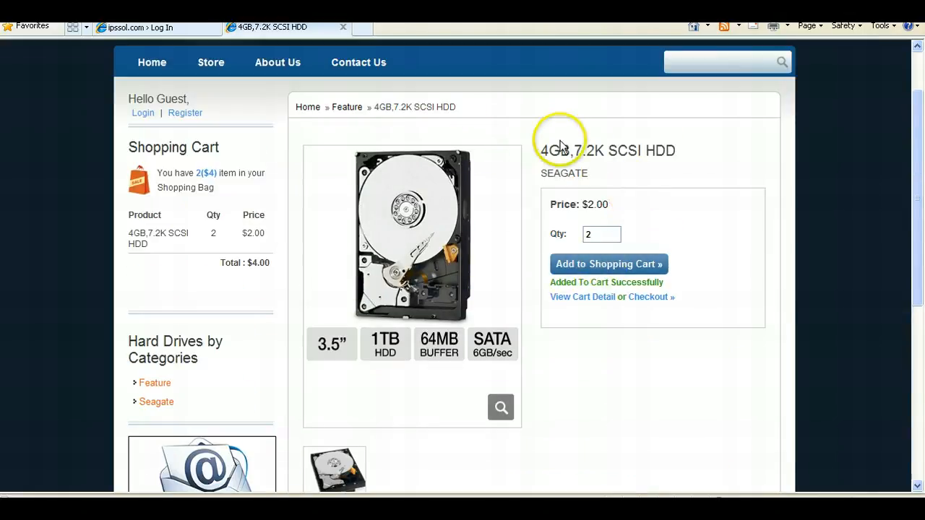
scroll(593, 269, down, 4)
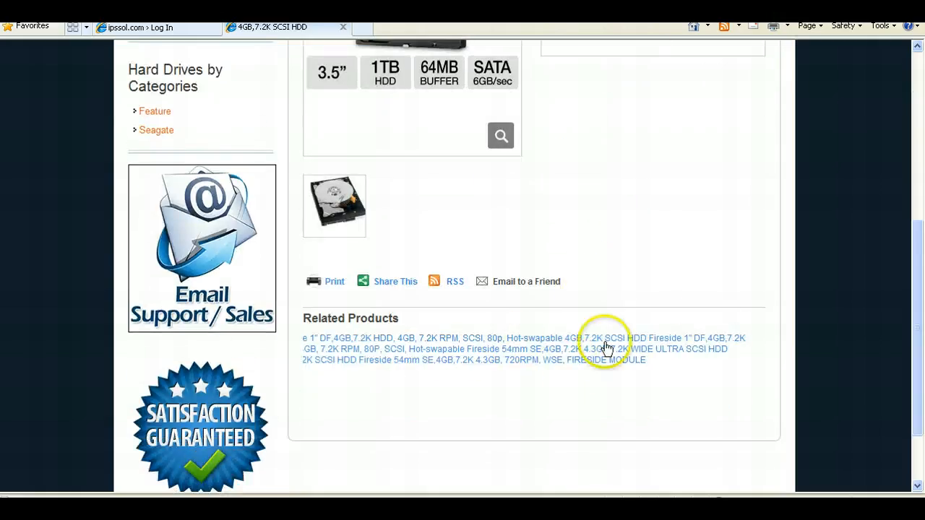
scroll(657, 208, up, 3)
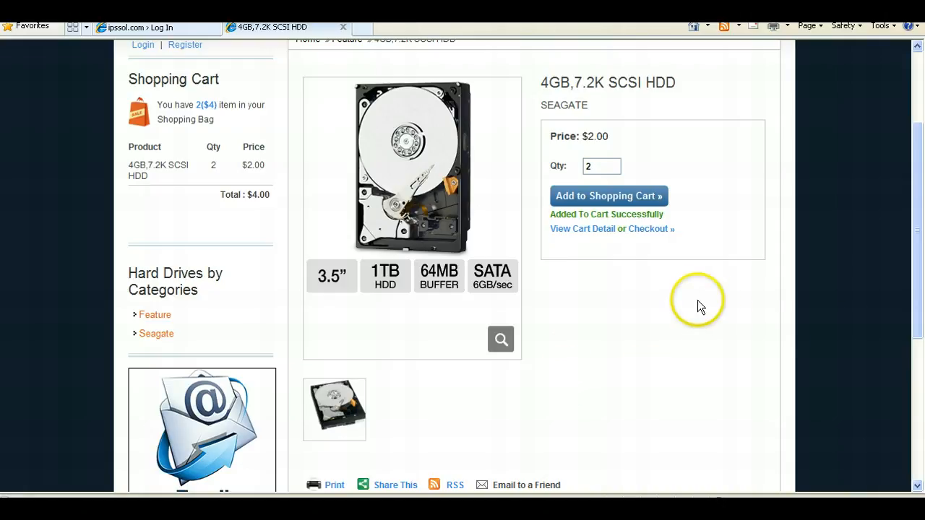
drag(917, 232, 915, 148)
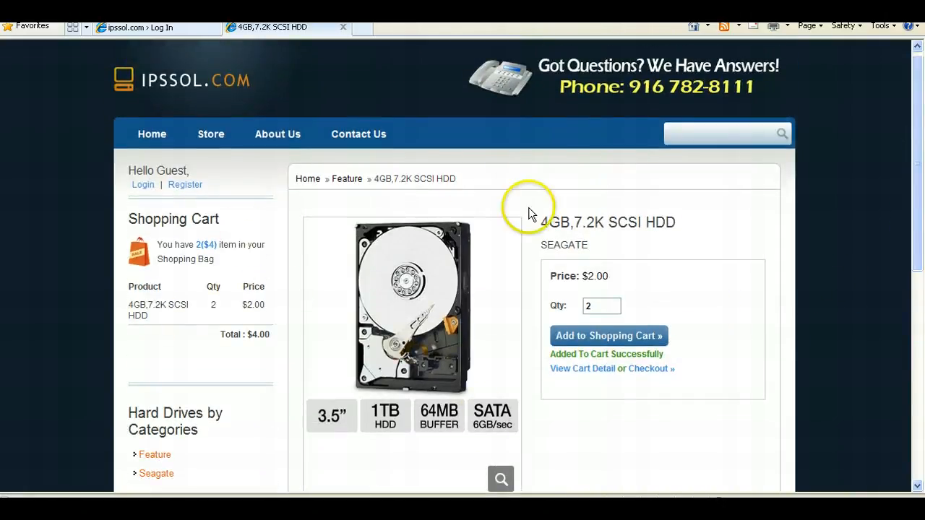
drag(918, 152, 921, 197)
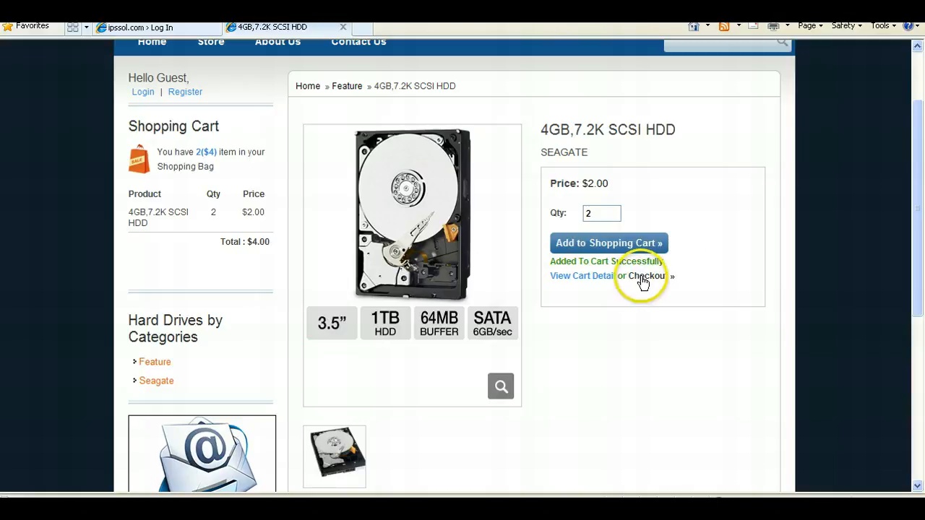
scroll(642, 282, down, 4)
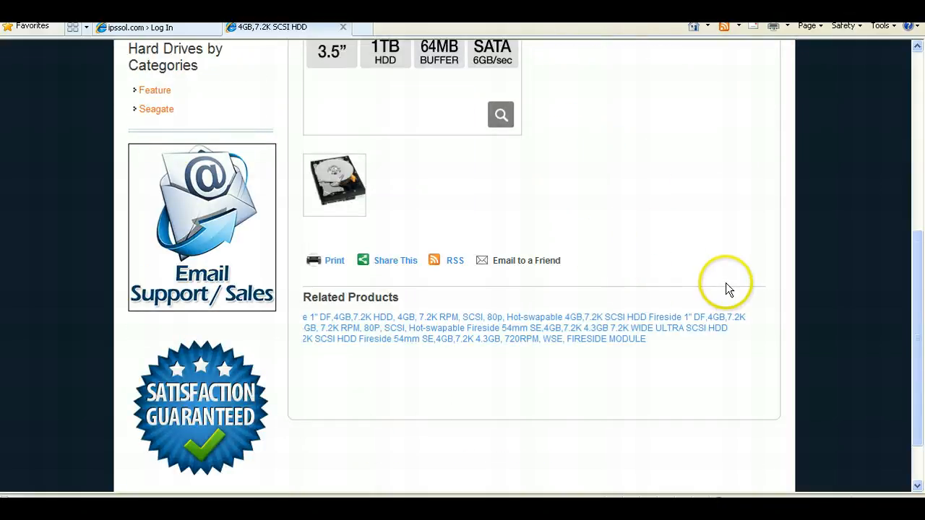
scroll(726, 283, up, 4)
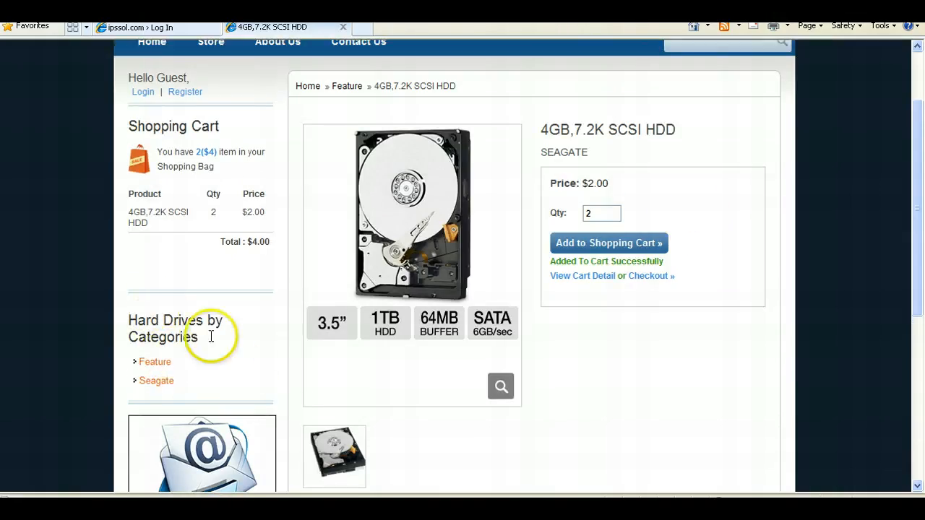
- Examine the sidebar's login links, shopping cart summary, categories and the search box
click(144, 98)
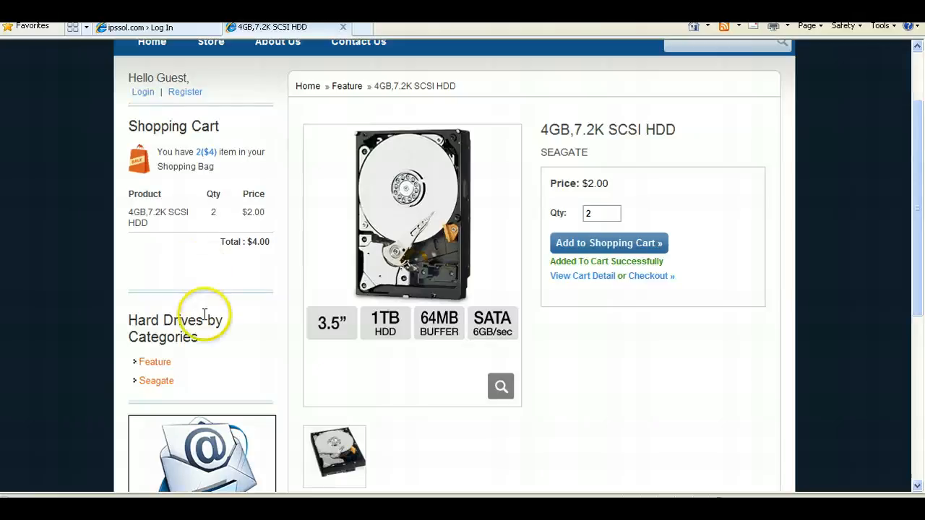
scroll(217, 321, down, 2)
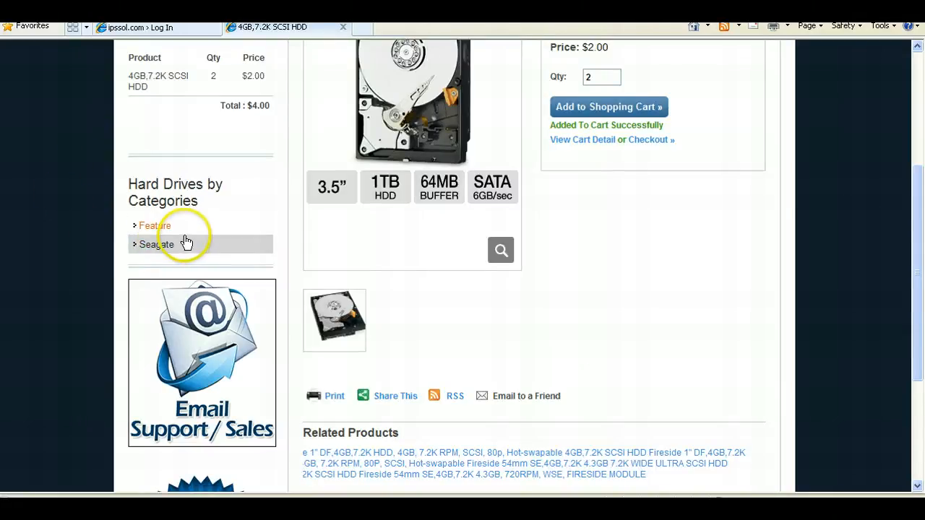
scroll(192, 232, up, 3)
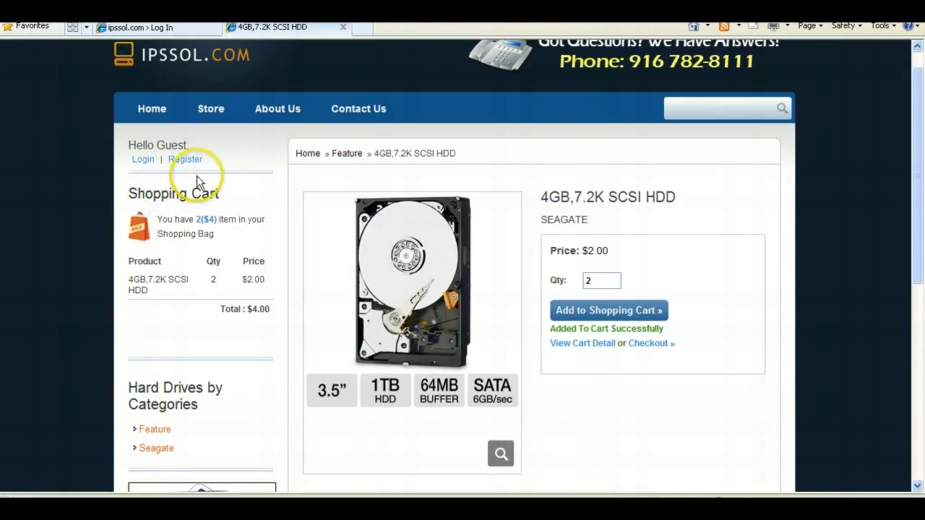
scroll(206, 217, down, 6)
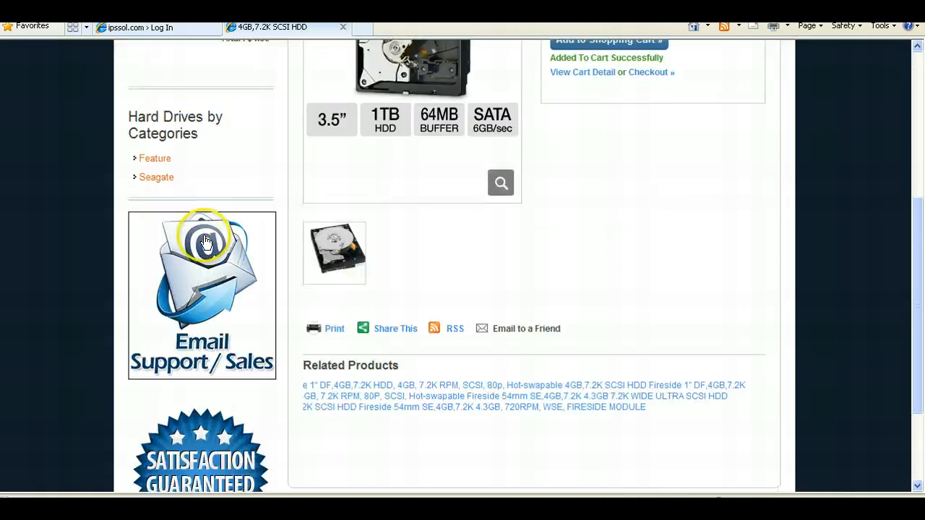
scroll(221, 333, up, 6)
scroll(275, 188, up, 1)
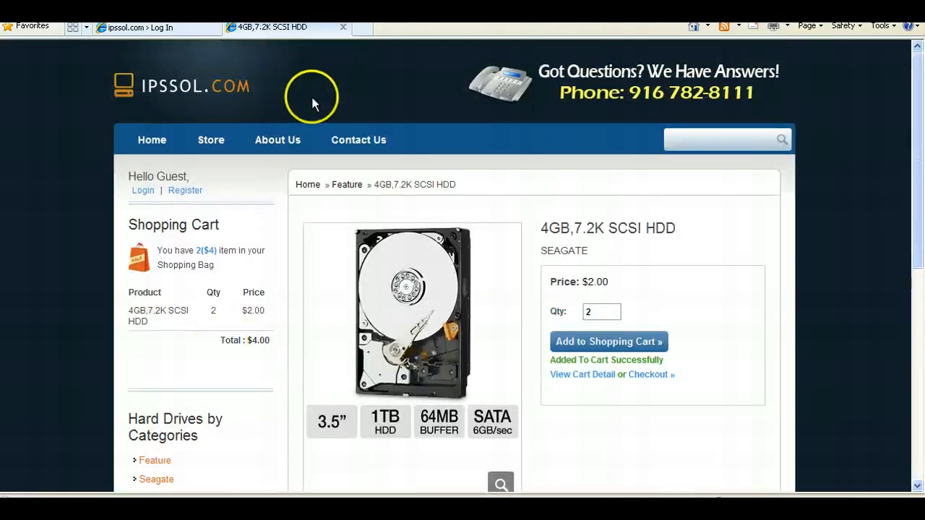
click(735, 142)
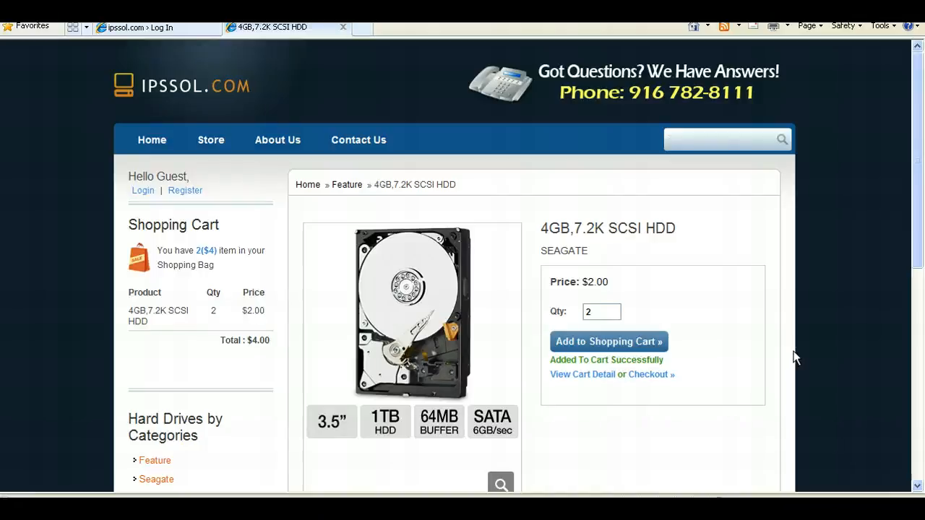
- Open the About Us page and read through the company information
click(284, 147)
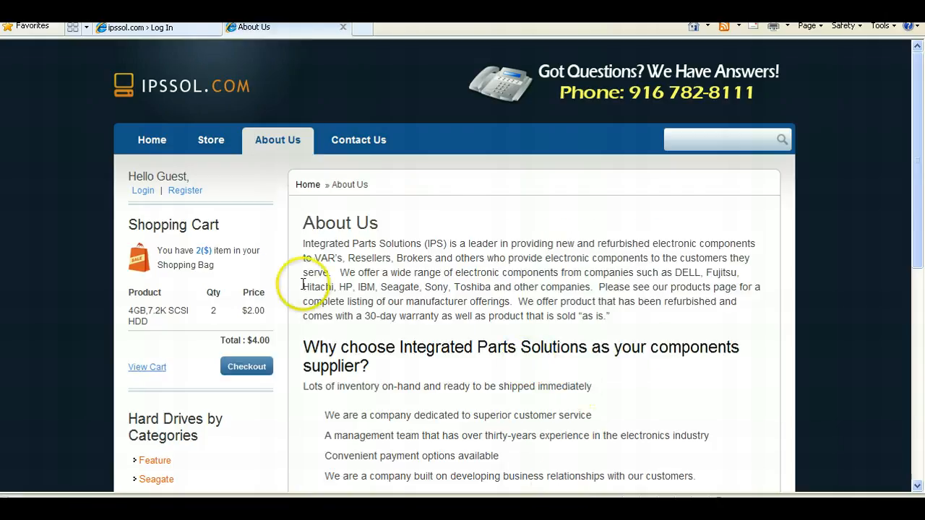
scroll(555, 316, down, 3)
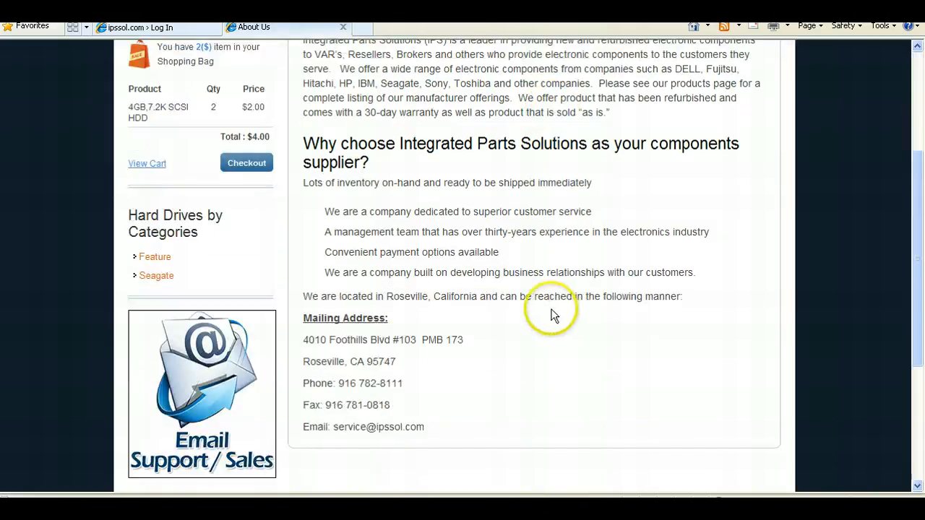
scroll(400, 370, up, 3)
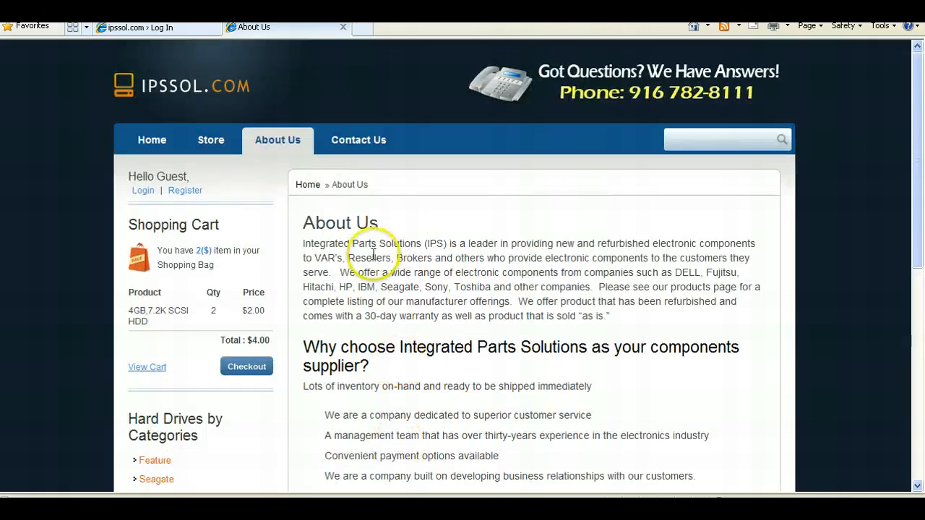
- Open the Contact Us page and review the contact form fields
click(359, 140)
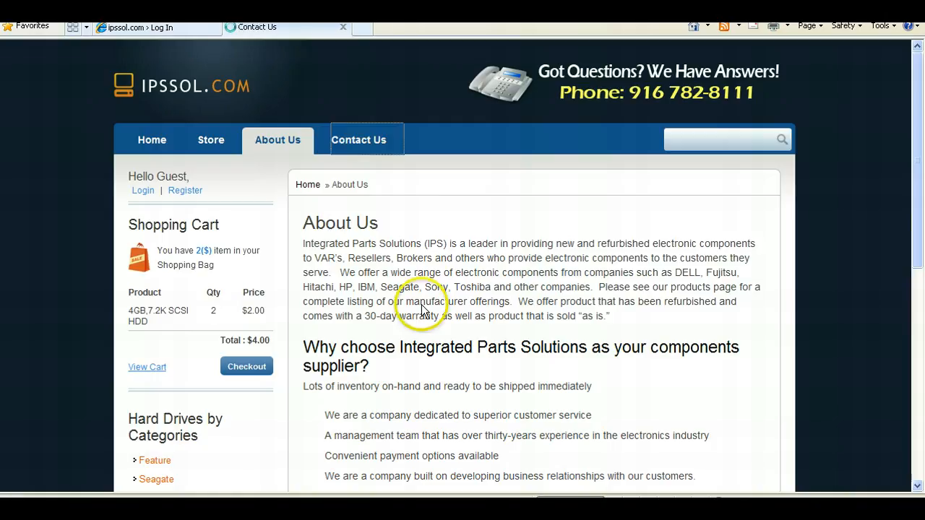
scroll(504, 374, down, 2)
scroll(505, 375, down, 2)
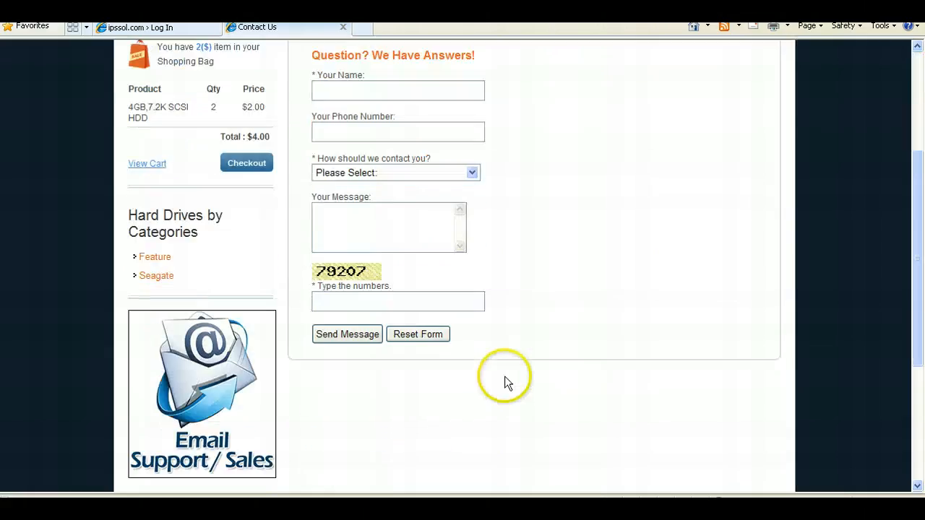
scroll(504, 376, up, 4)
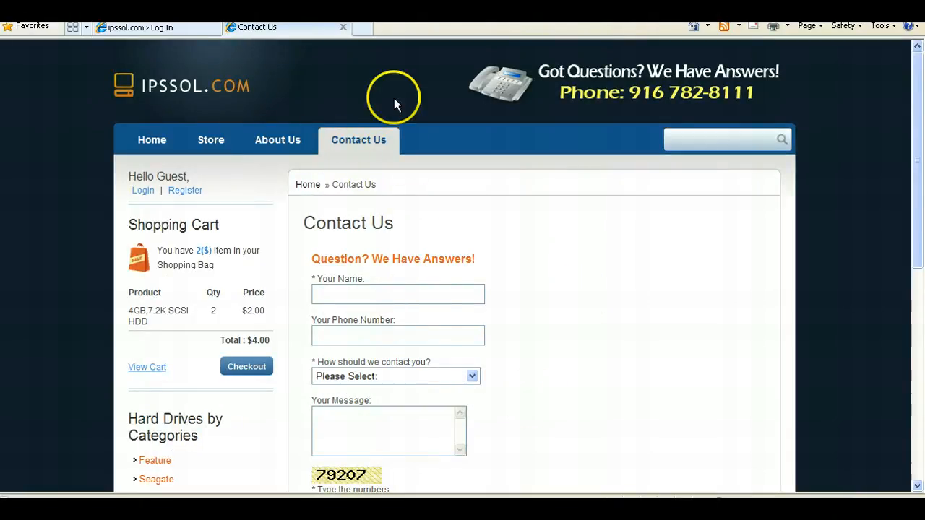
- Return to the About Us page and scroll through it
click(258, 143)
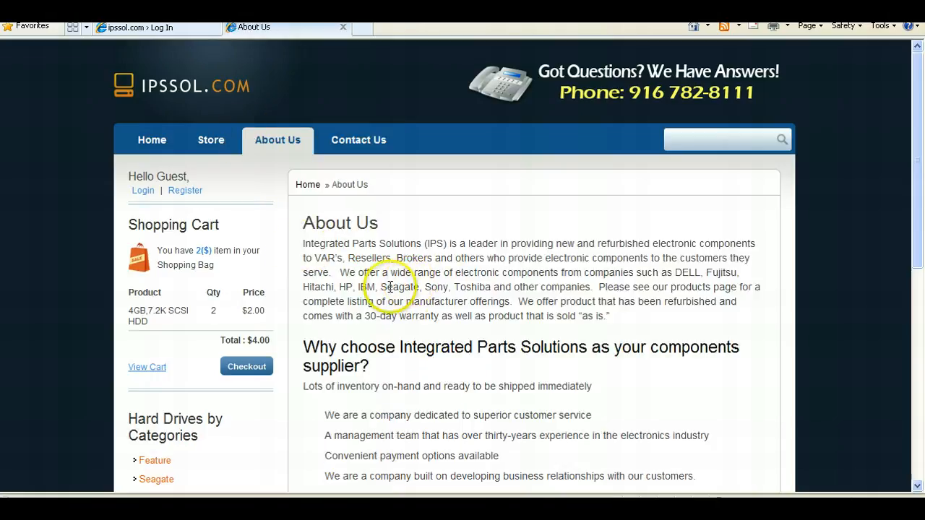
scroll(409, 314, down, 3)
scroll(413, 320, up, 3)
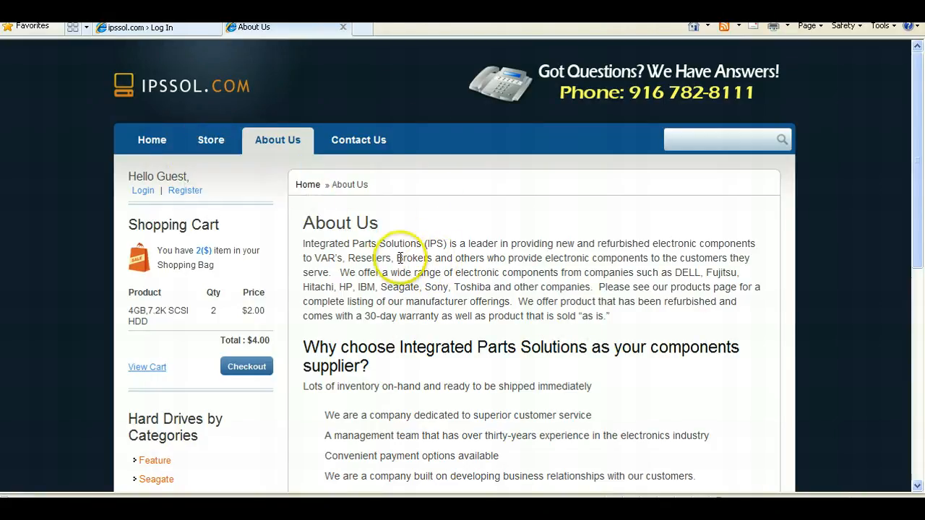
- Browse the Store menu's Feature and Seagate categories and return to the home page
mouse_move(219, 144)
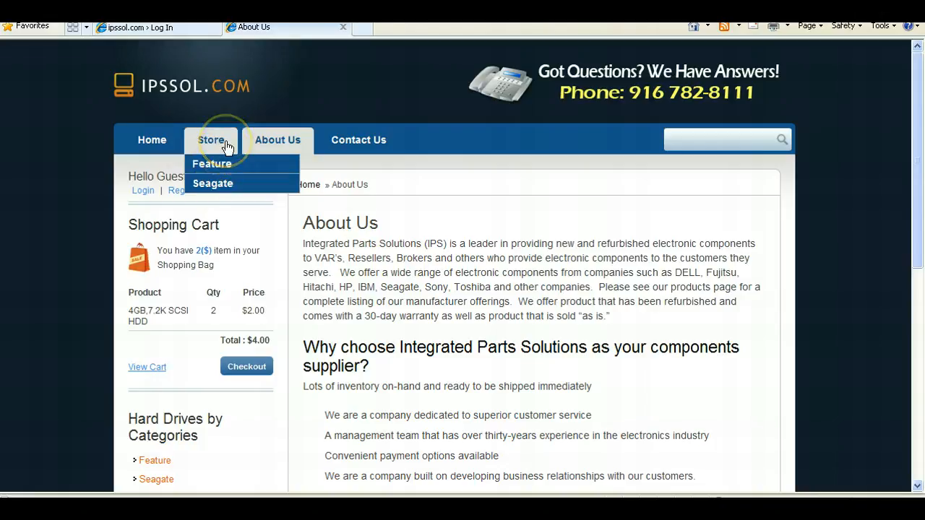
click(211, 181)
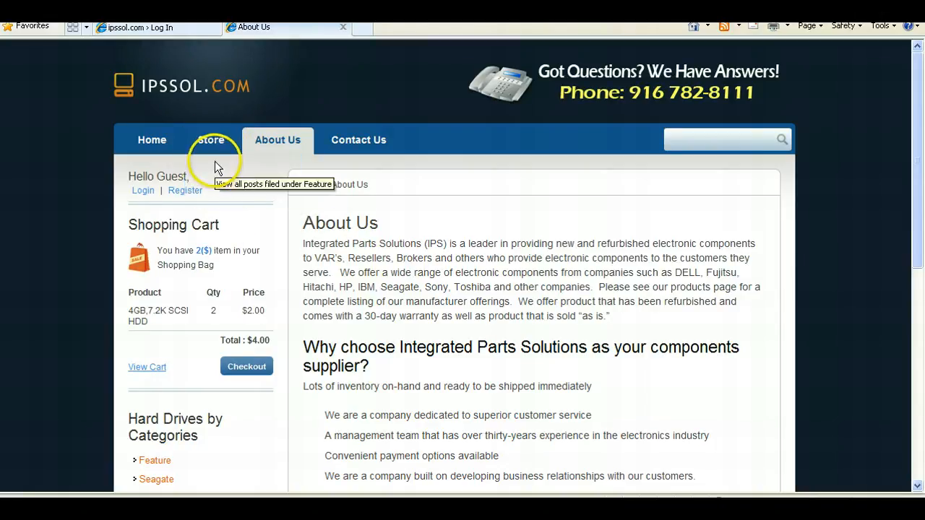
mouse_move(215, 149)
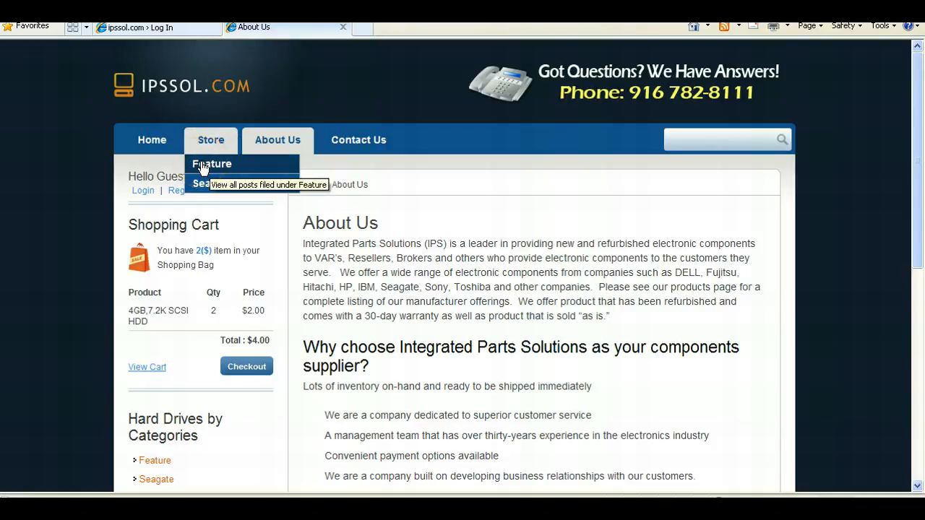
click(216, 185)
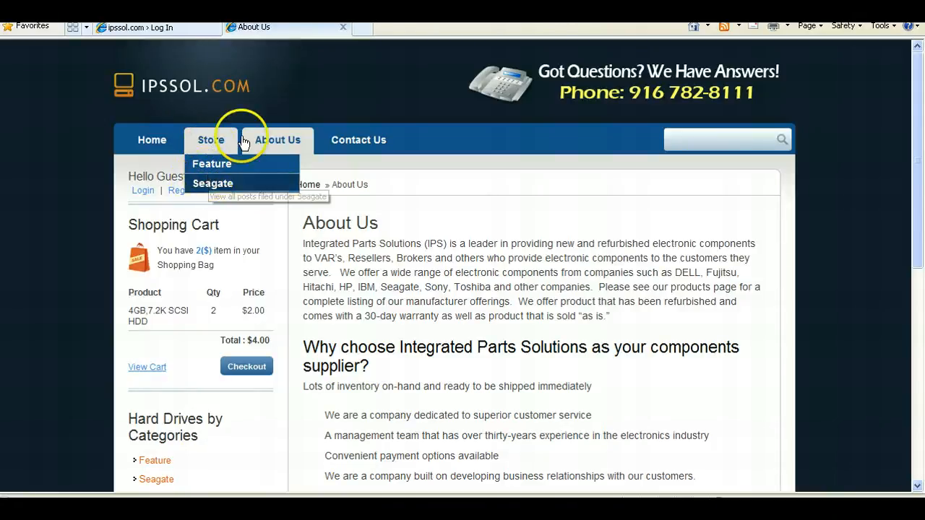
scroll(574, 289, down, 4)
scroll(576, 285, up, 4)
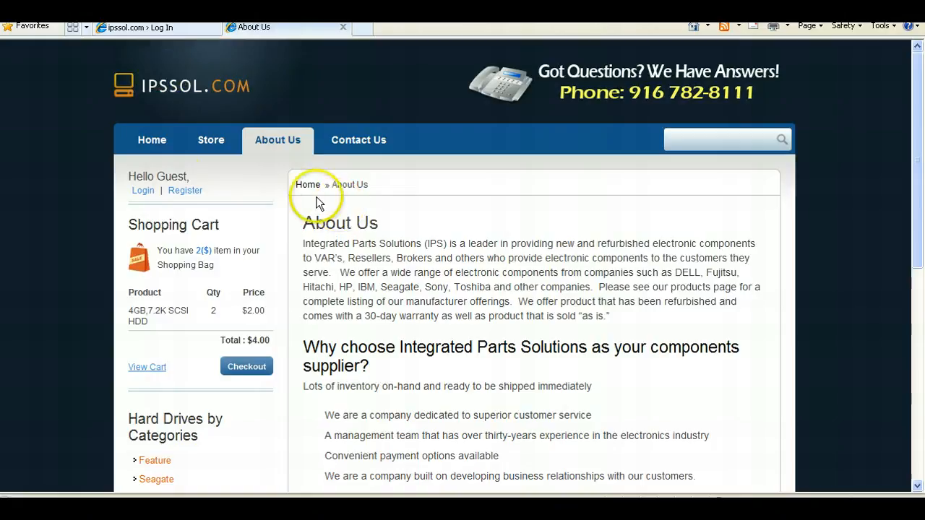
click(141, 143)
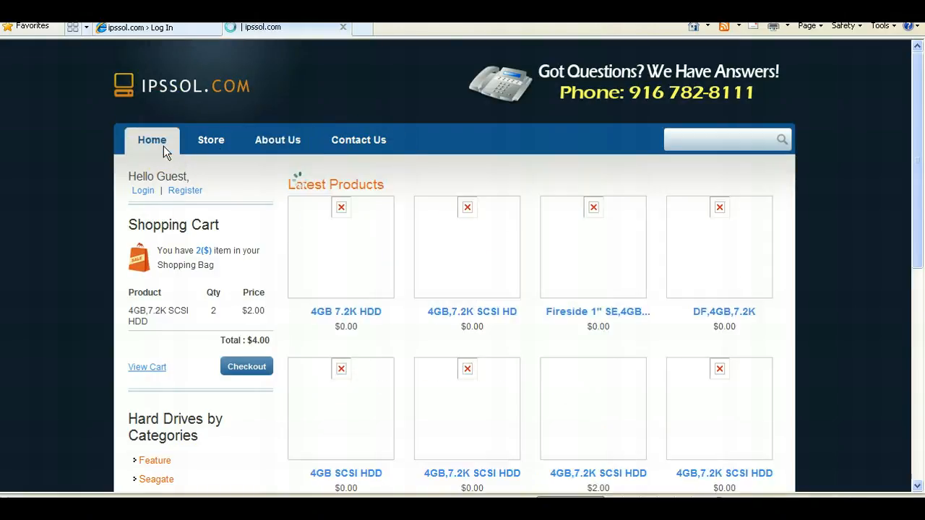
- Sign in on the login tab with the administrator username and password, and return to the store tab
click(127, 28)
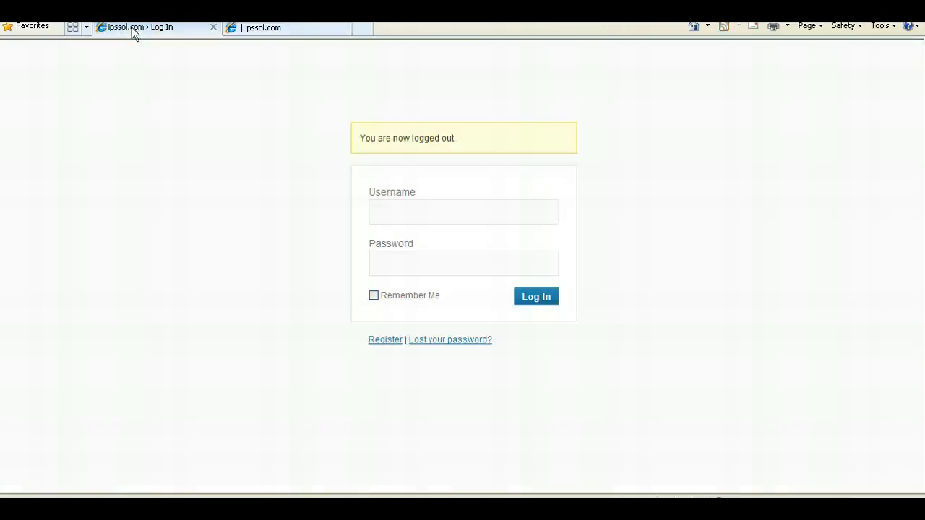
click(475, 213)
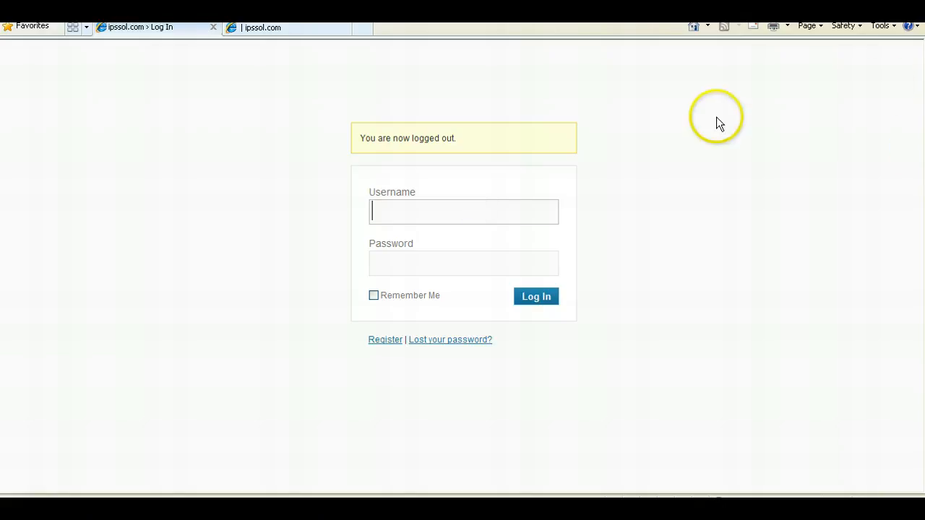
click(434, 208)
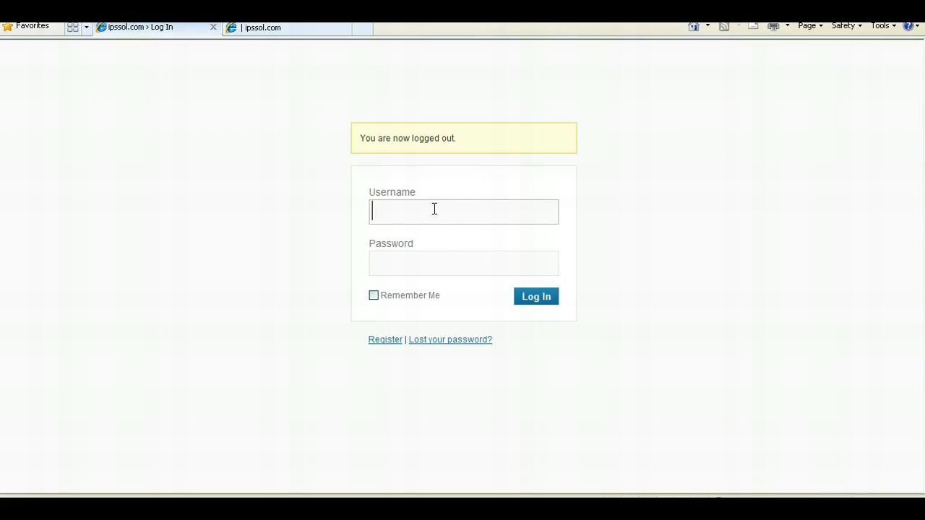
text(SiteAdmin)
key(Tab)
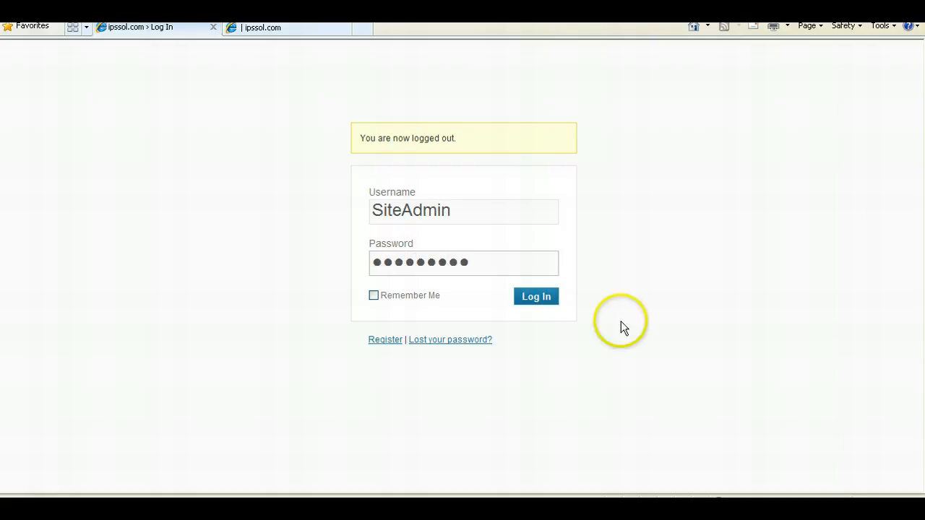
click(535, 304)
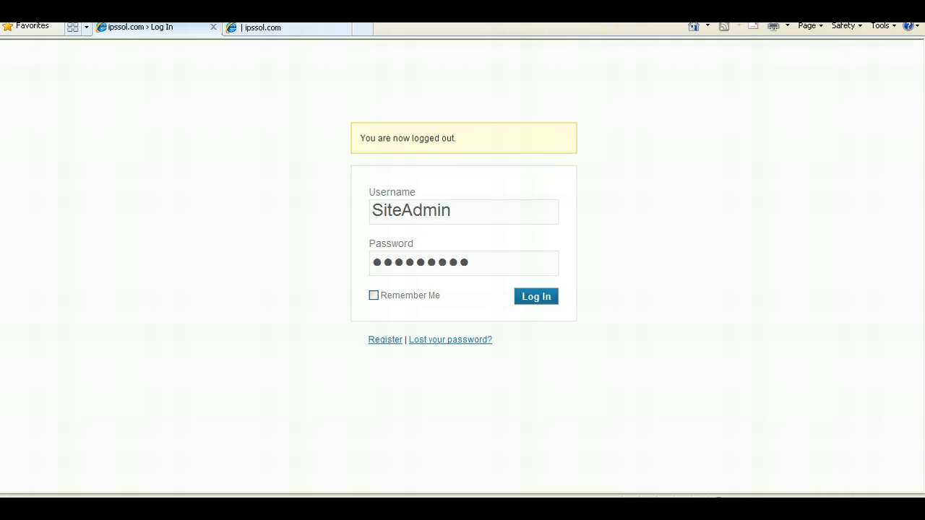
click(290, 27)
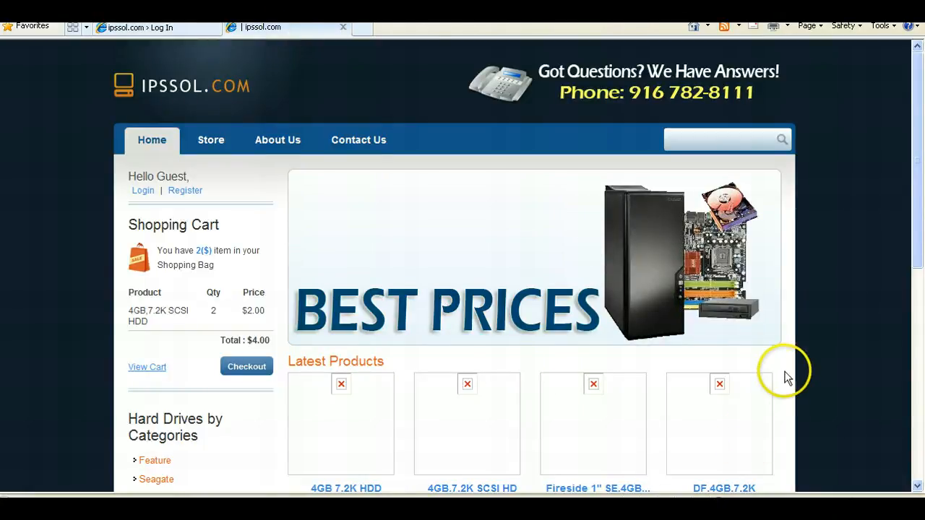
- Switch between the store and dashboard tabs and reopen the store's Contact Us page as the signed-in administrator
scroll(470, 268, down, 4)
scroll(499, 244, up, 4)
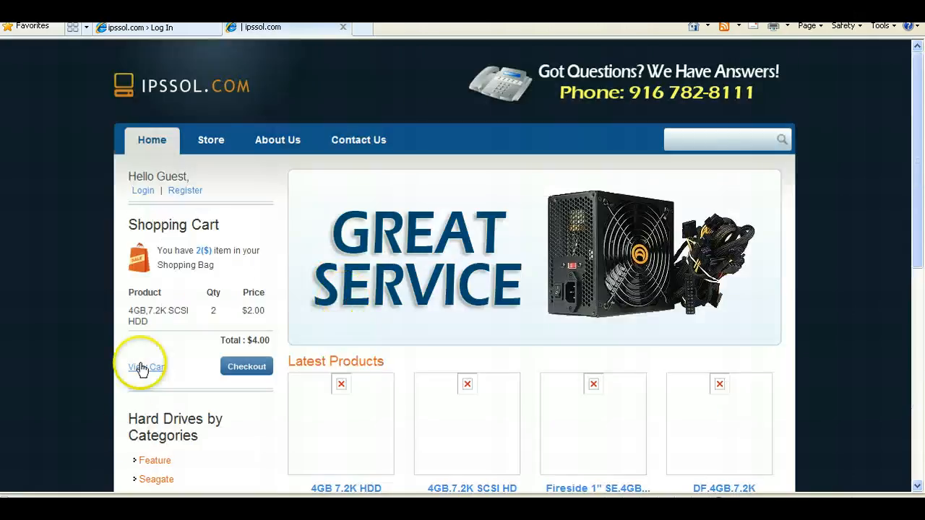
mouse_move(240, 142)
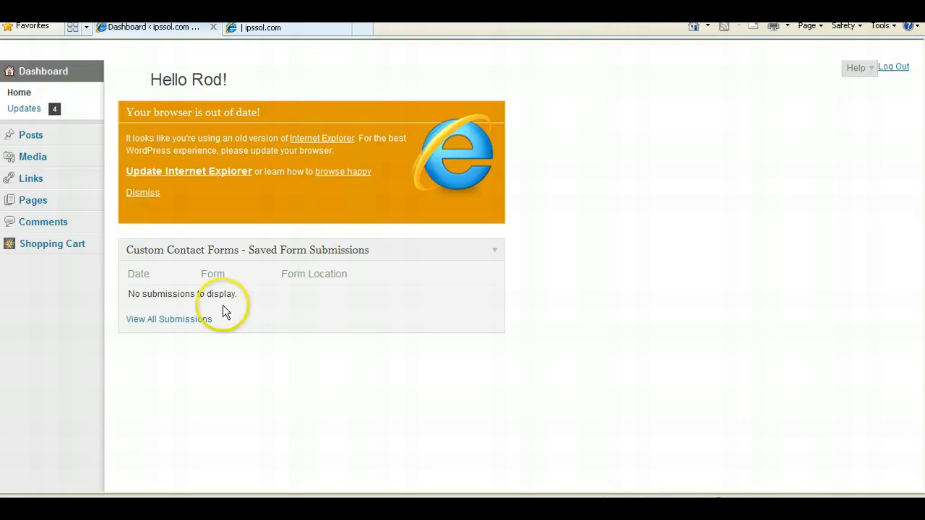
click(258, 28)
click(364, 140)
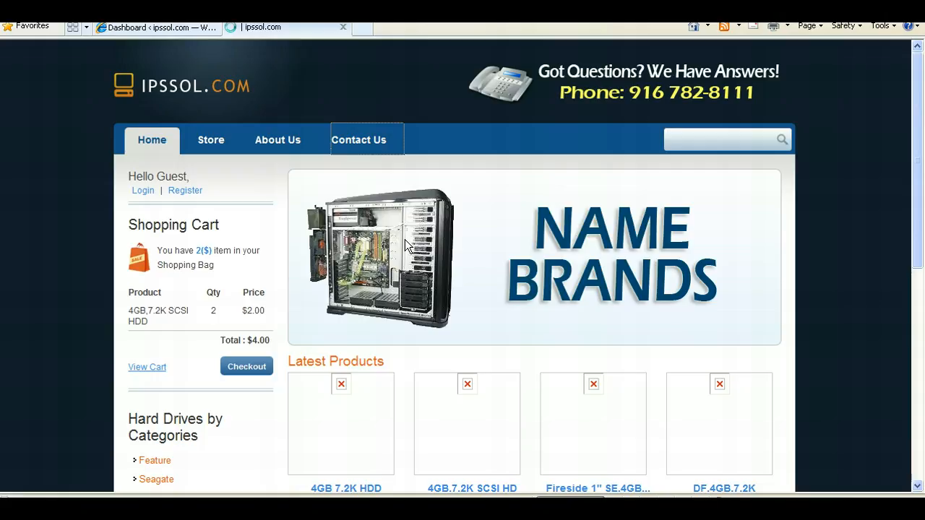
click(136, 27)
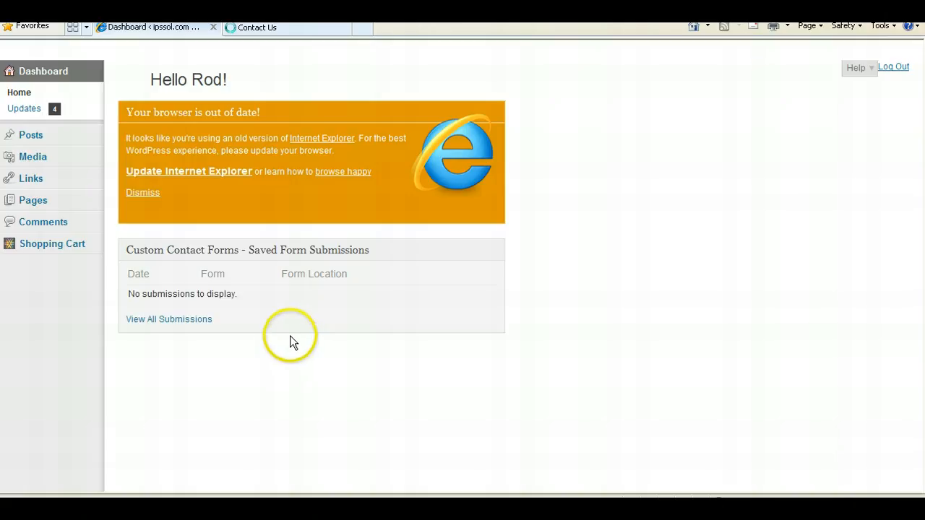
click(305, 29)
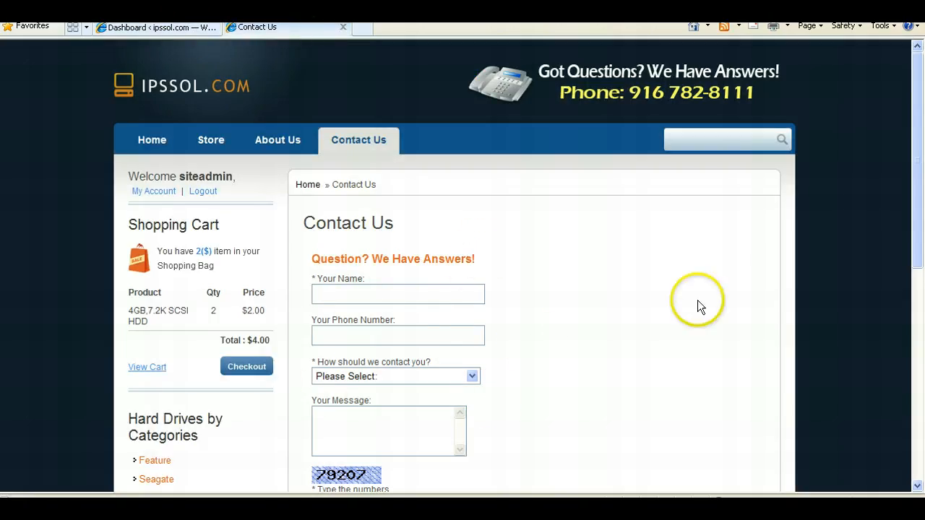
- Open the dashboard's Shopping Cart menu and point to its Add Product and Manage Products entries
click(176, 26)
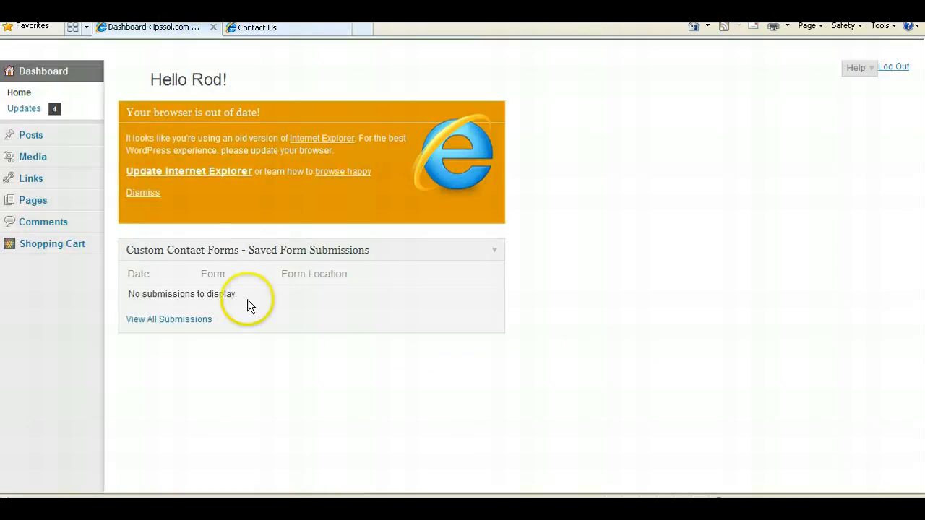
mouse_move(93, 258)
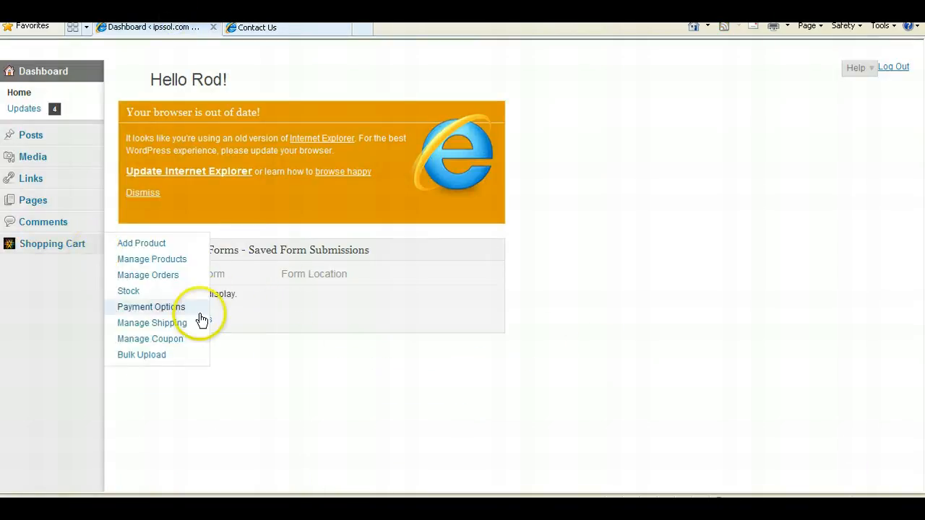
click(238, 32)
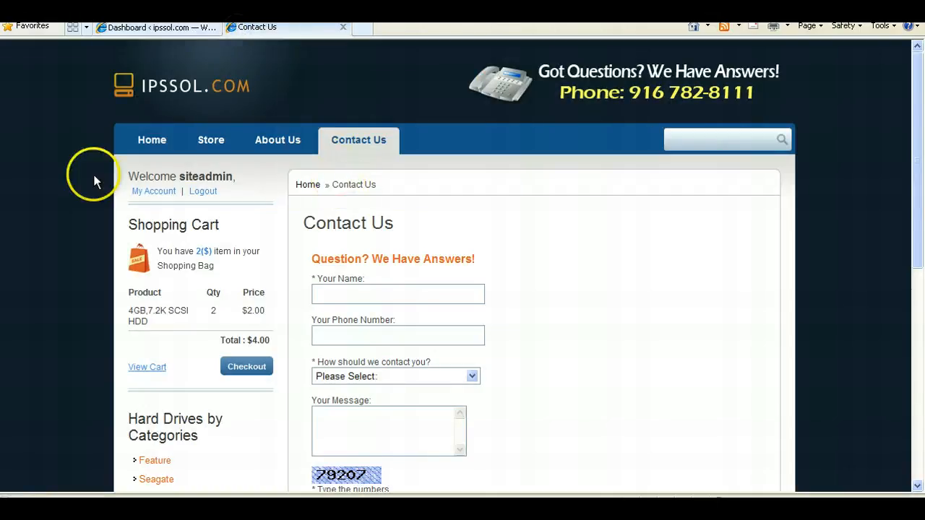
click(161, 147)
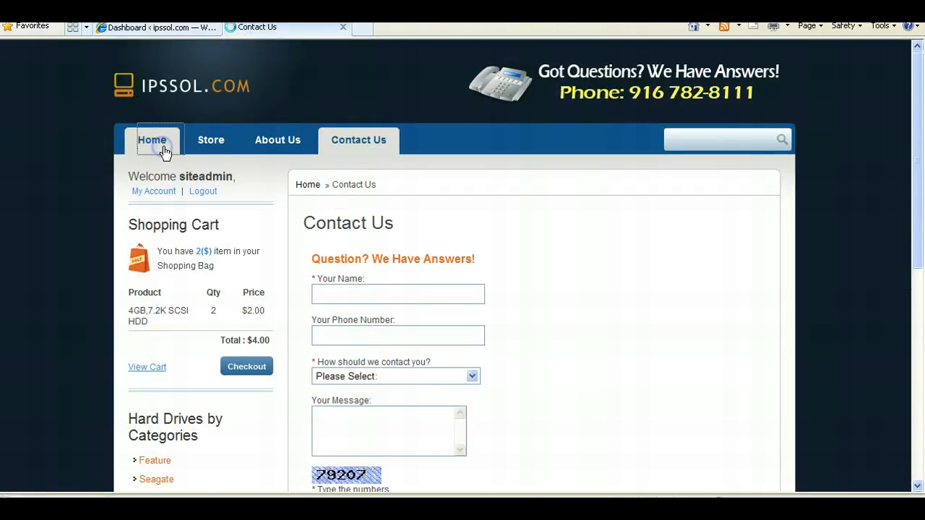
mouse_move(215, 146)
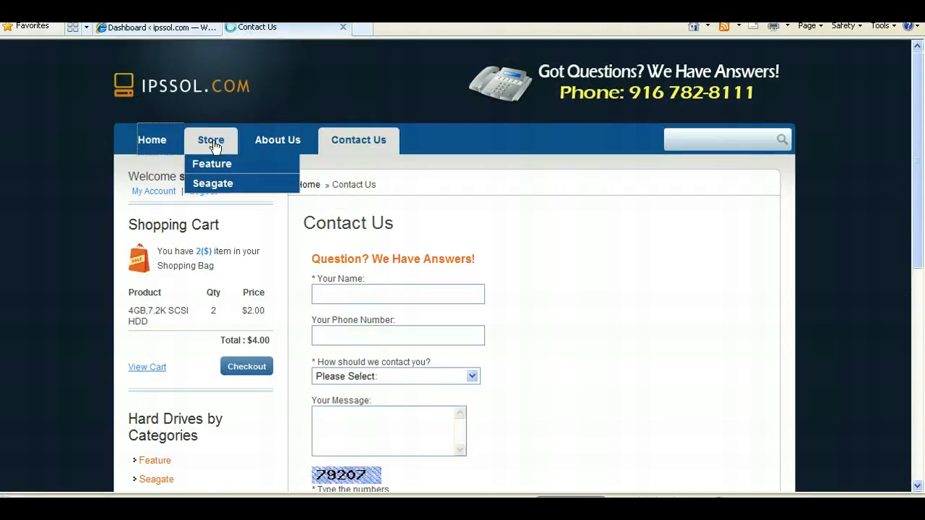
click(132, 31)
click(38, 246)
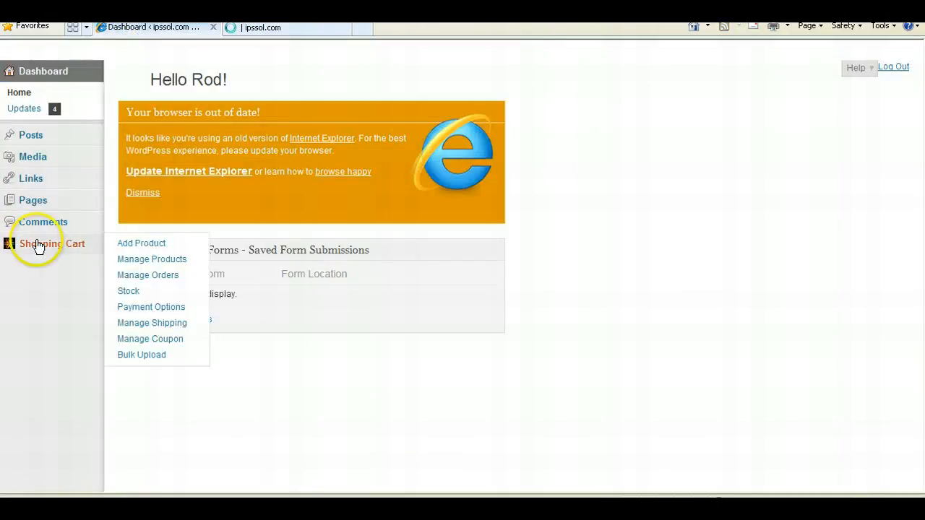
click(142, 244)
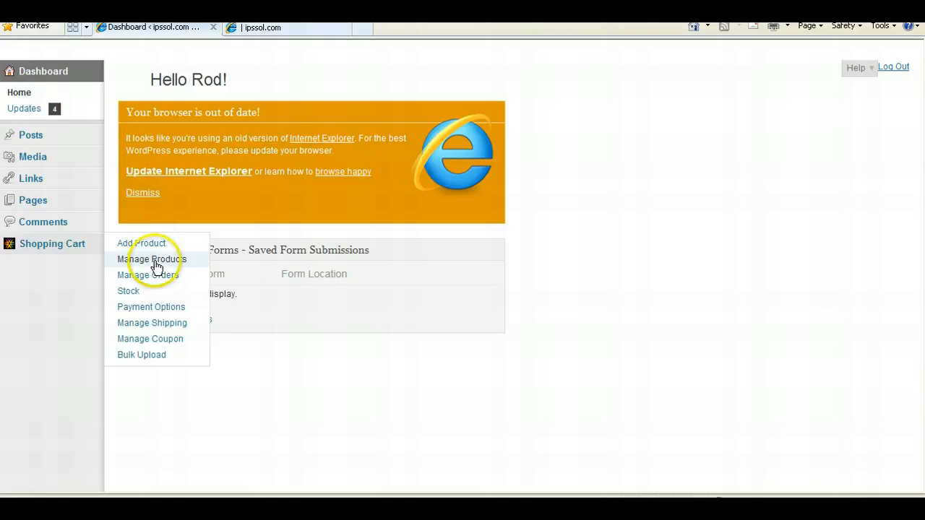
click(154, 261)
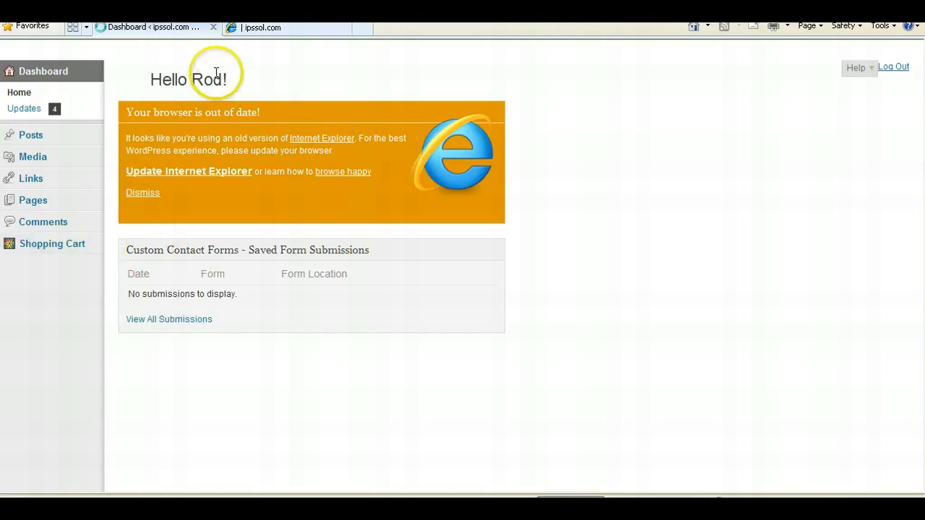
- Return to the store home page, browse the latest products, and open the Feature category's 4GB,7.2K SCSI HDD product
click(236, 27)
scroll(407, 363, down, 5)
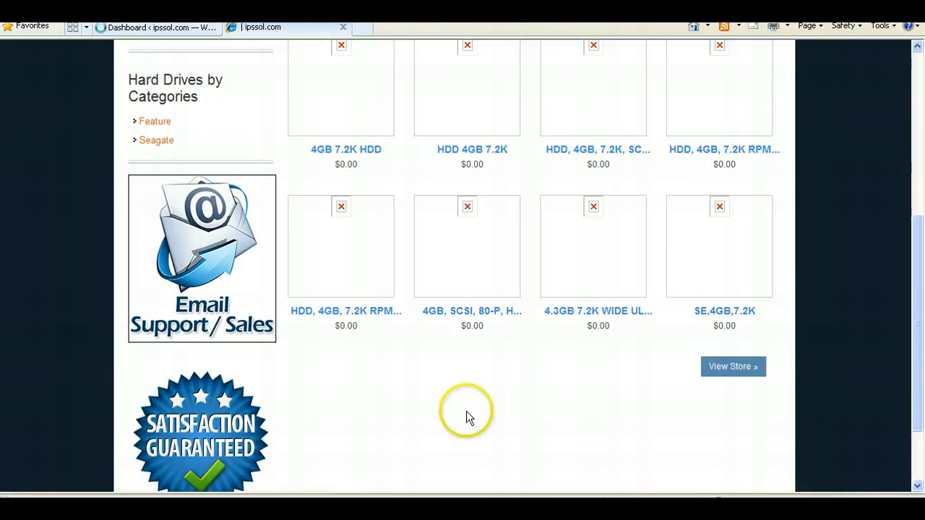
scroll(370, 342, up, 3)
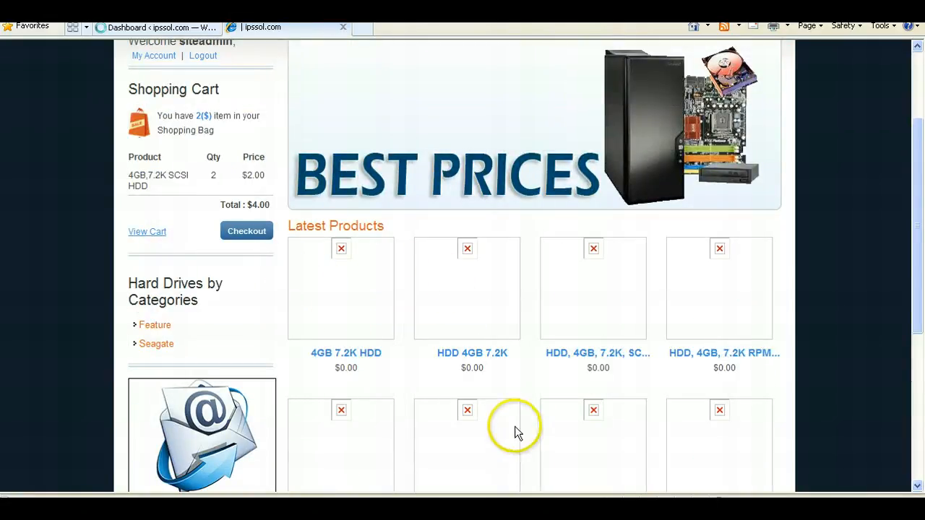
scroll(515, 430, down, 1)
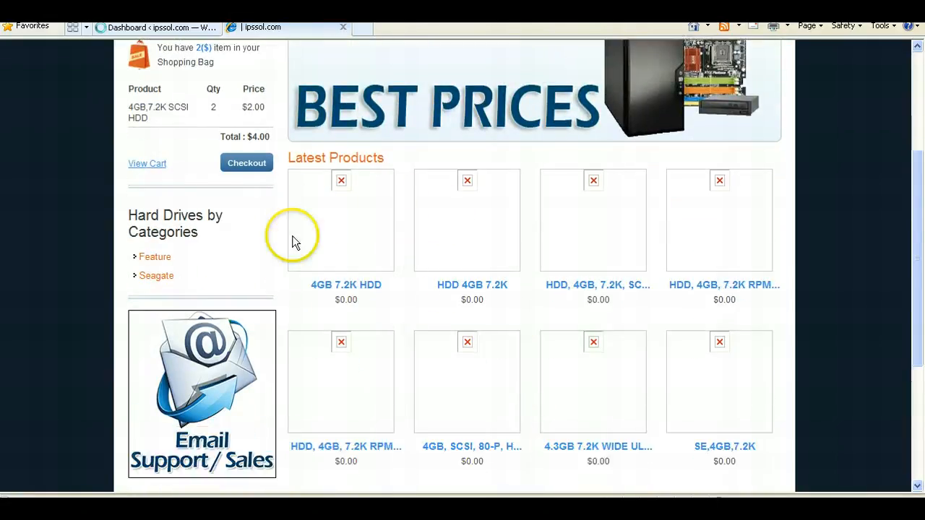
click(120, 29)
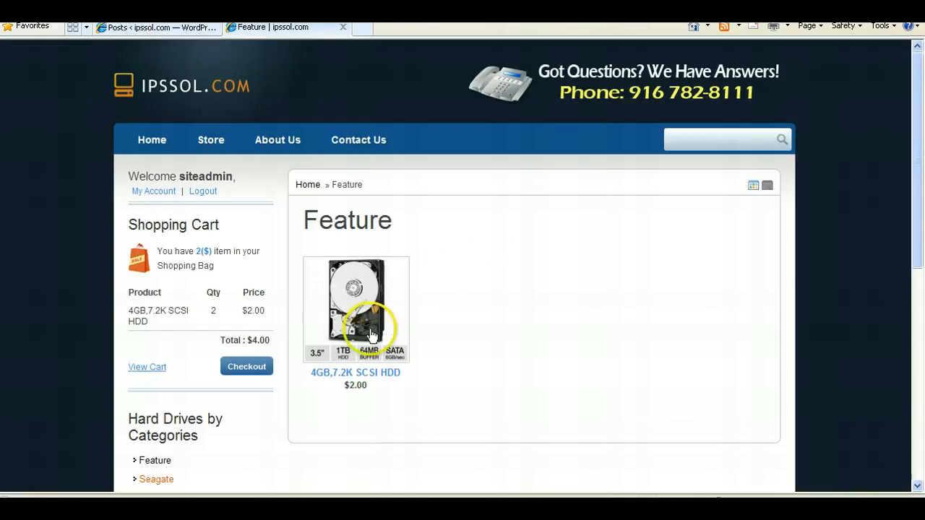
click(323, 332)
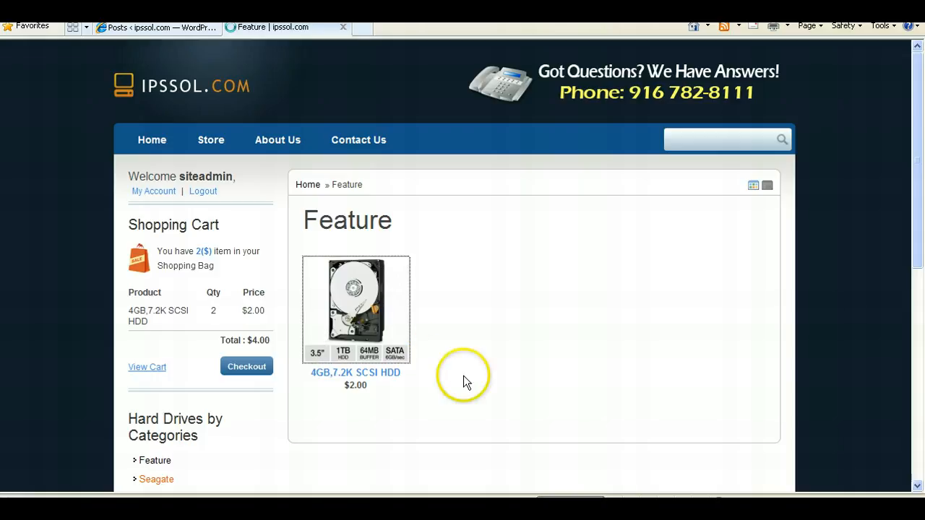
- Switch to the admin Posts list and scroll through the product posts
click(186, 27)
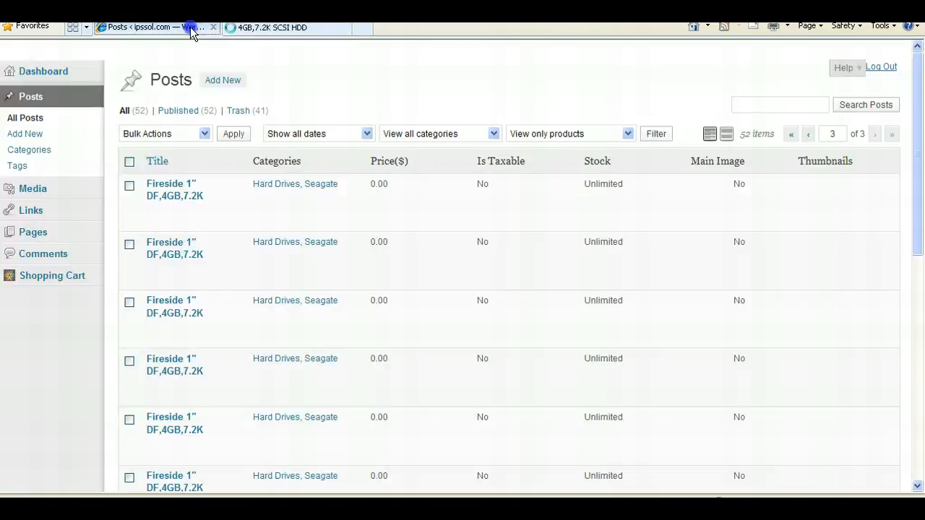
scroll(463, 290, down, 2)
scroll(467, 311, down, 4)
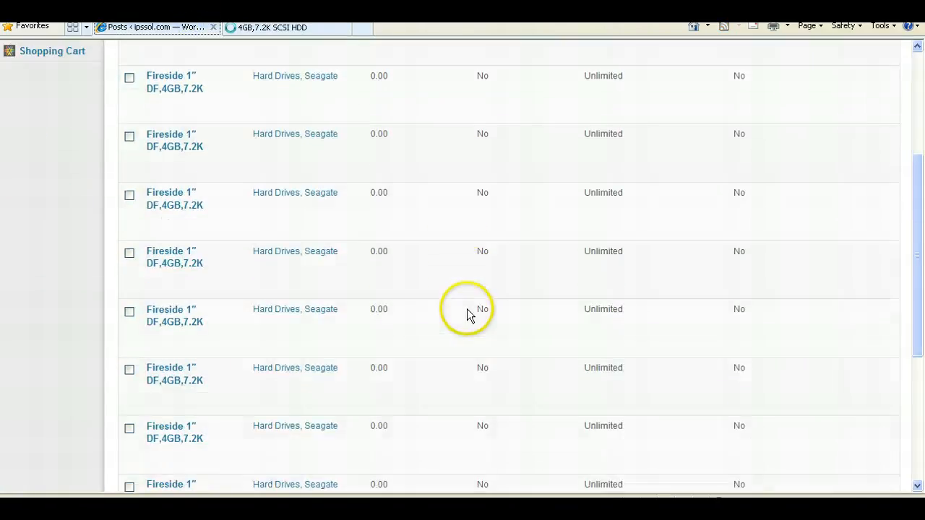
scroll(467, 308, up, 6)
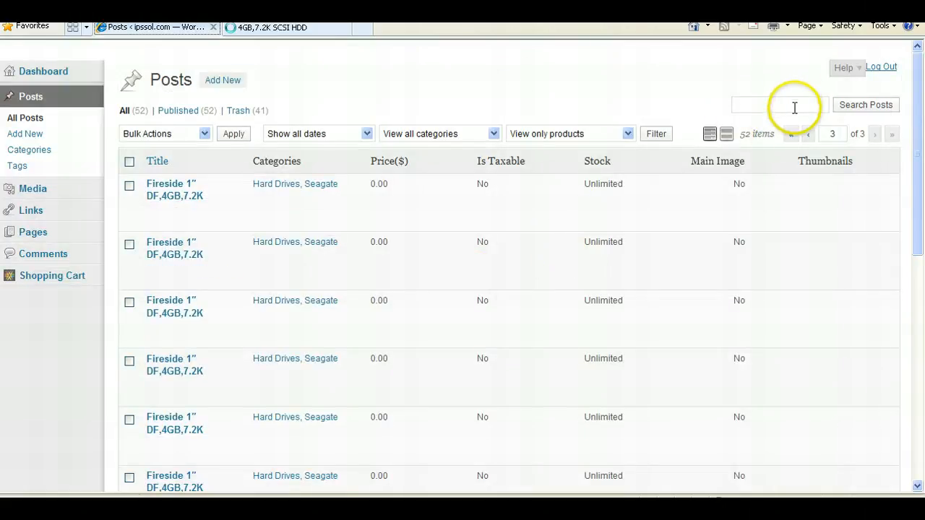
- Search the posts for 4gb and open the 4GB,7.2K SCSI HDD post for editing
click(795, 106)
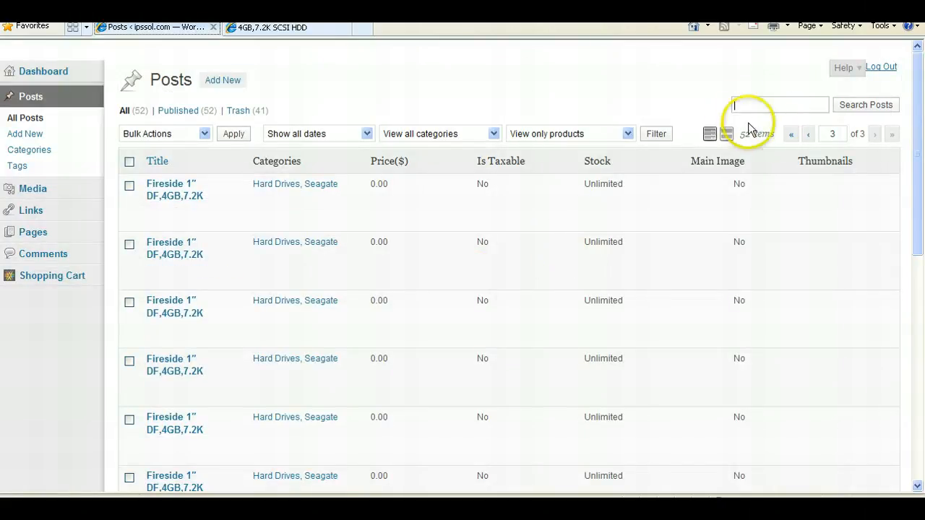
text(4gb)
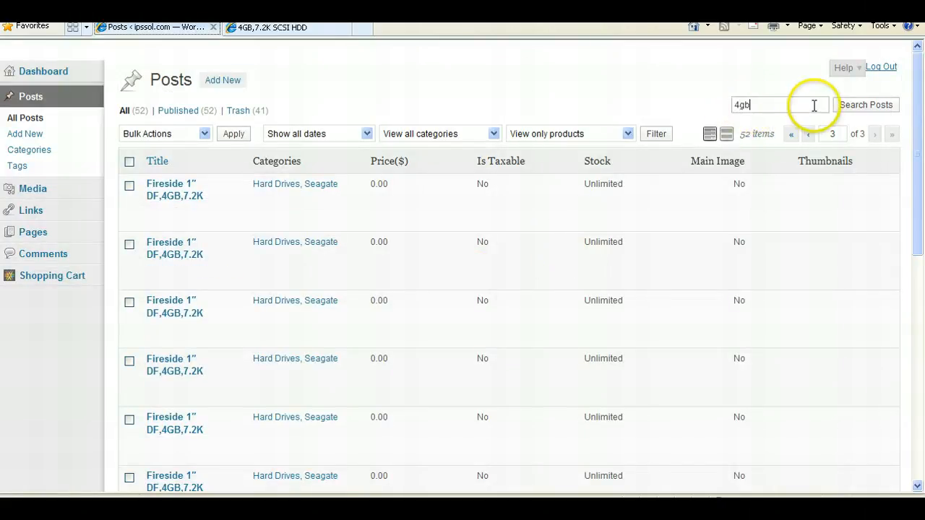
click(851, 106)
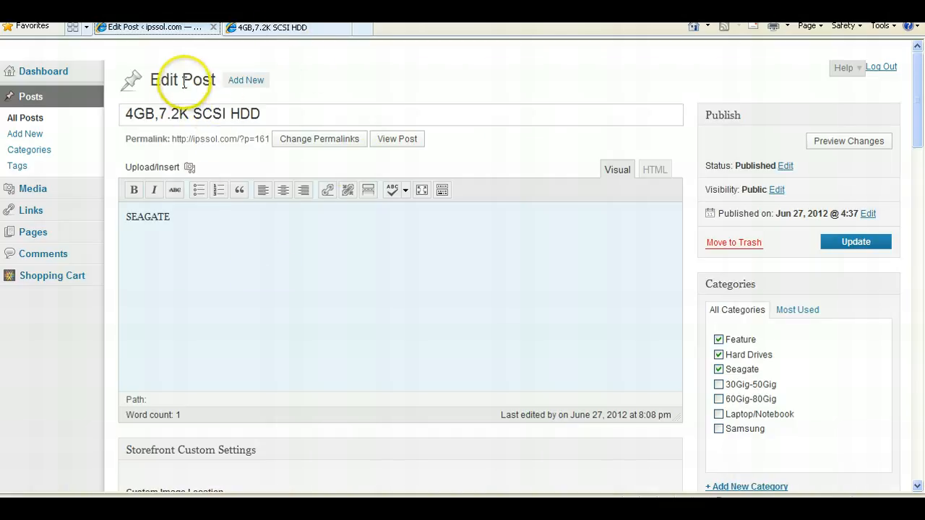
- Compare the store's product page with the Edit Post screen and scroll through the post's settings
click(235, 28)
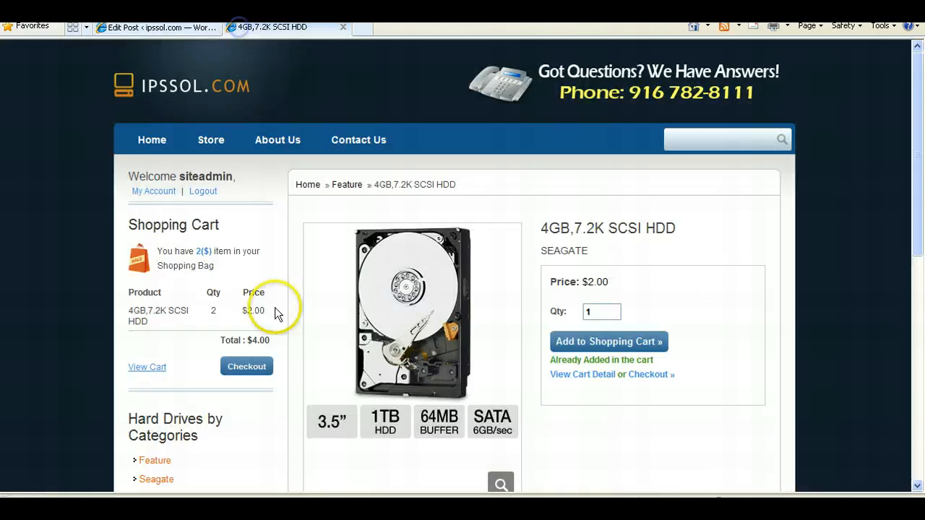
click(183, 28)
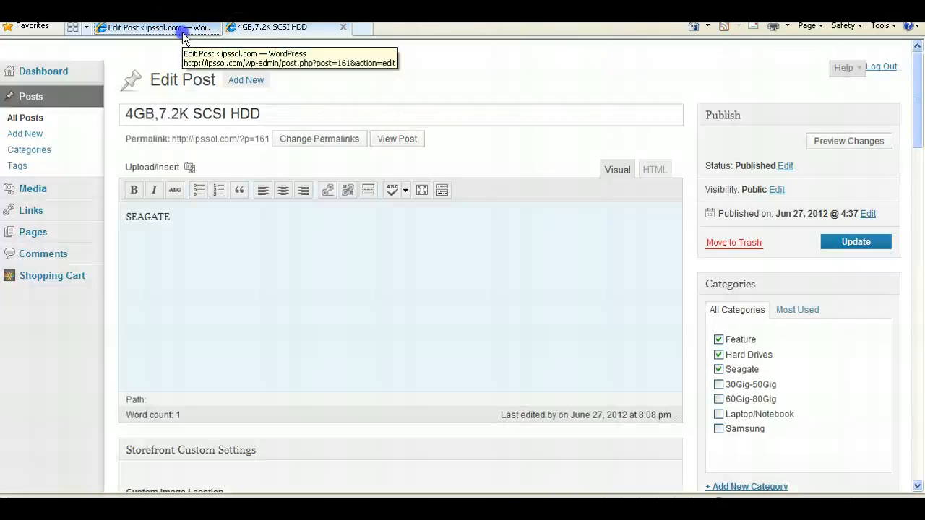
click(190, 102)
drag(184, 84, 217, 79)
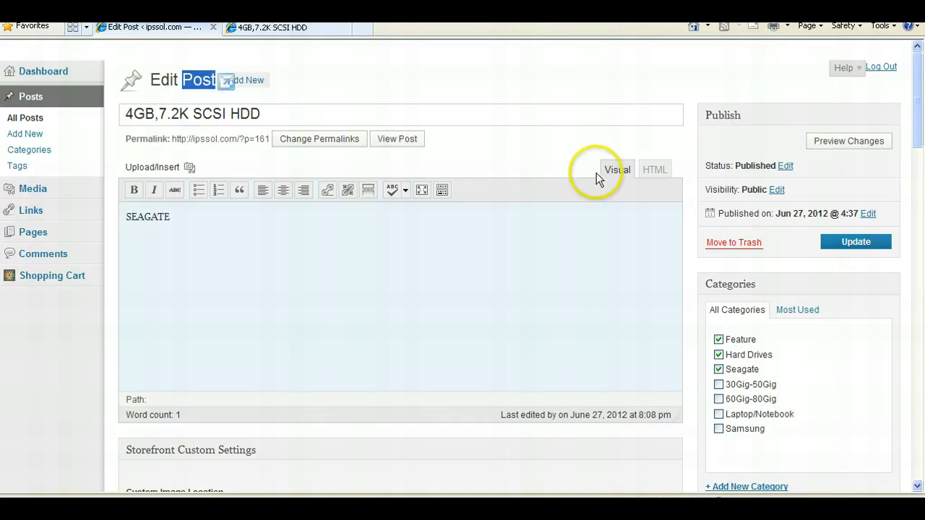
scroll(597, 172, down, 4)
scroll(596, 174, down, 1)
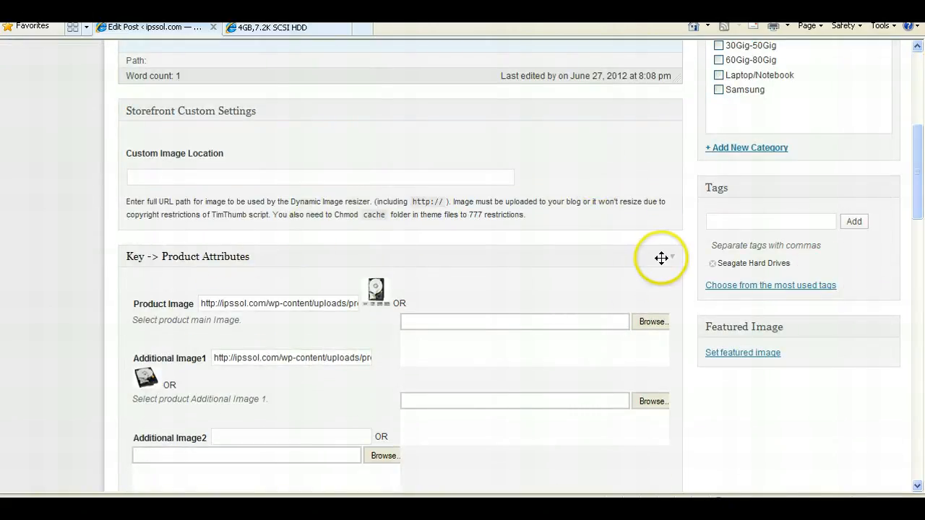
scroll(671, 253, up, 3)
scroll(671, 217, down, 2)
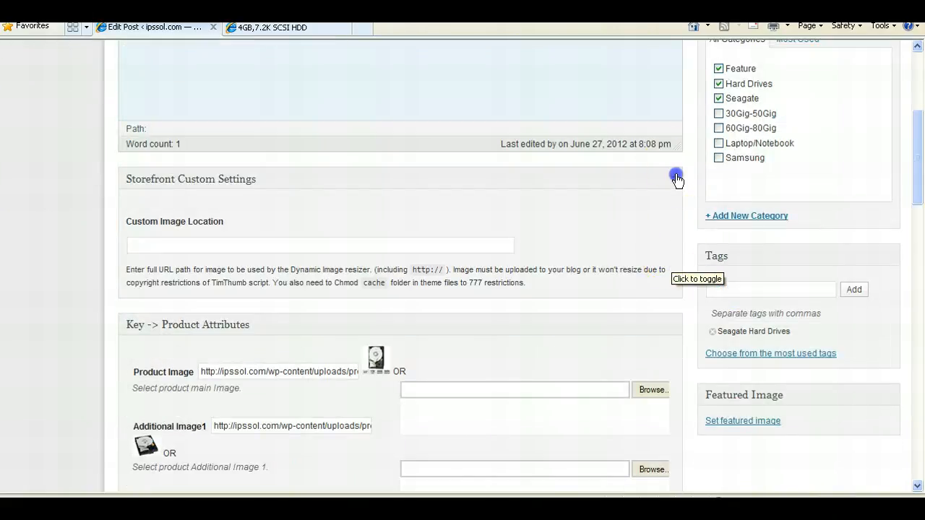
- Collapse the Storefront Custom Settings panel and collapse and re-expand the Key -> Product Attributes panel
click(676, 180)
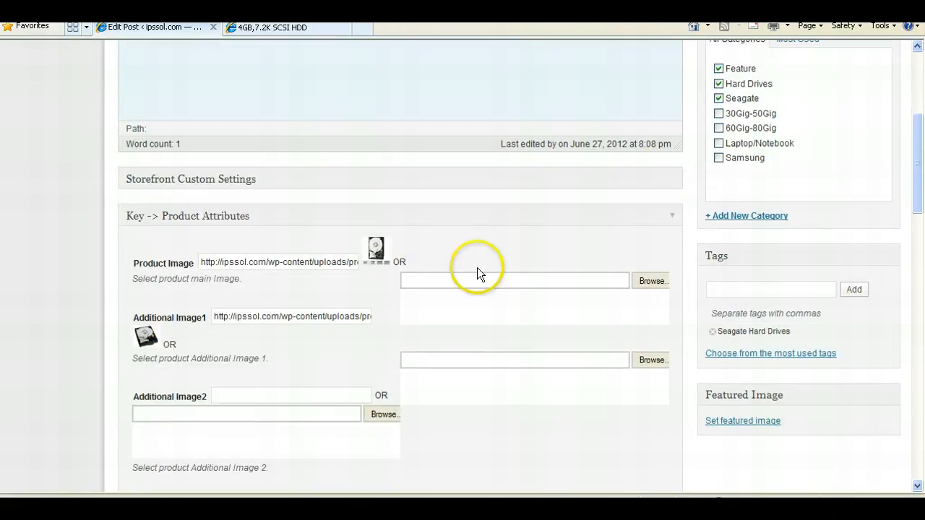
click(672, 217)
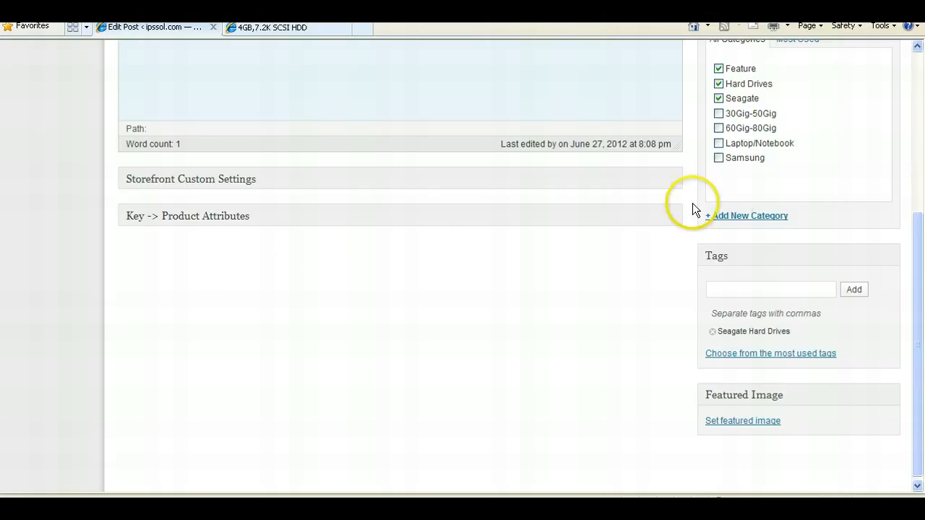
click(671, 214)
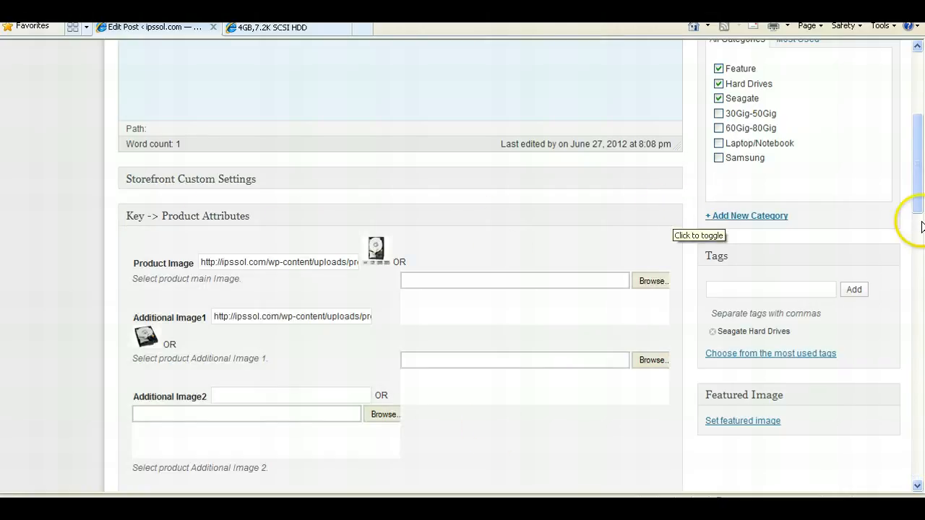
drag(919, 209, 912, 238)
- Examine the product image attribute and return to the store's product page
click(364, 145)
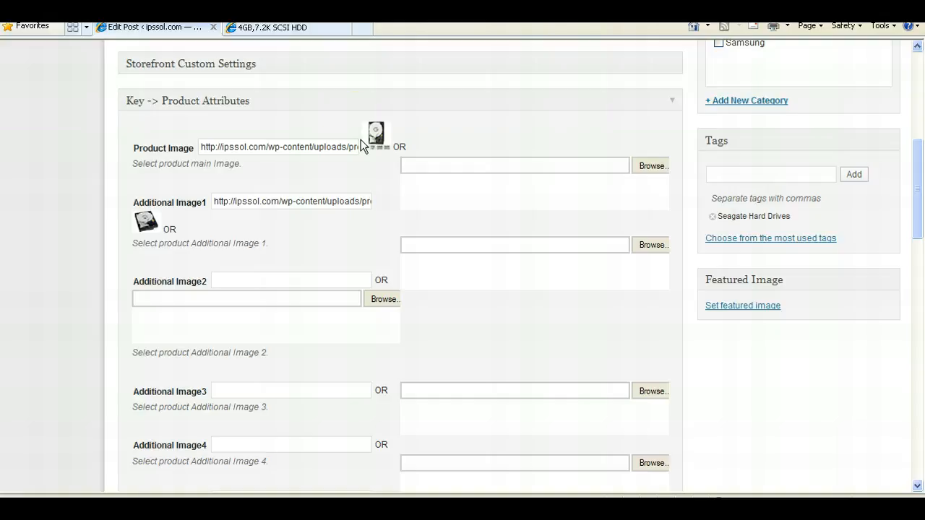
click(339, 146)
click(372, 148)
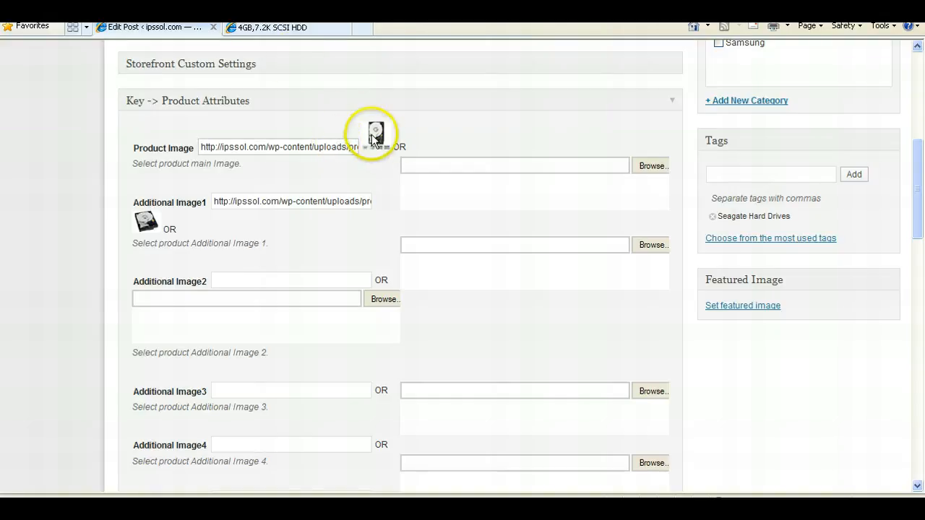
click(291, 27)
scroll(433, 353, down, 1)
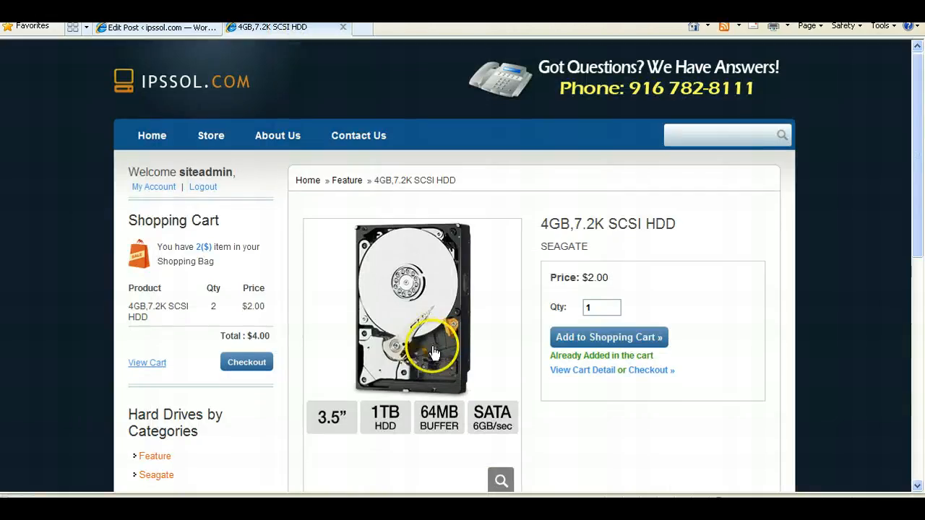
- Upload TSD-1000EARX_vcallout04_cba_1421254 from the dummyharddrive1 folder as the post's Additional Image2
click(118, 29)
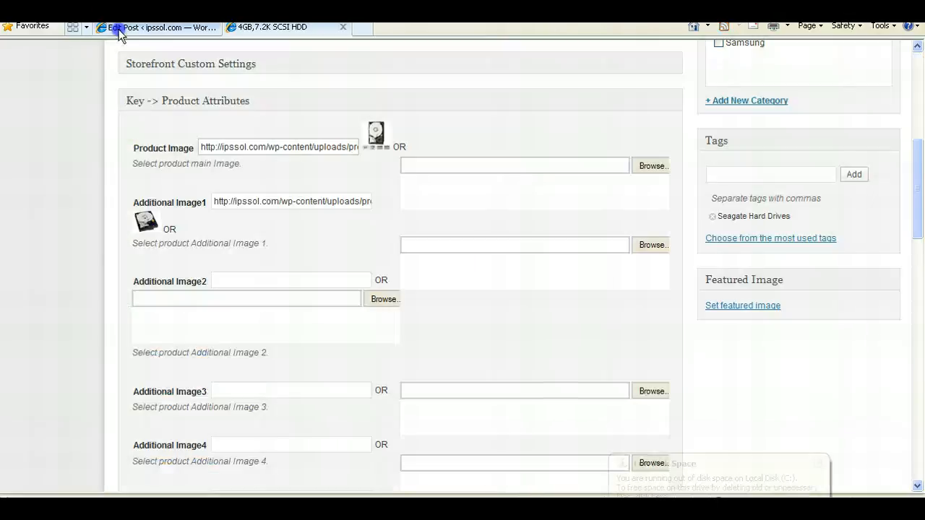
click(820, 462)
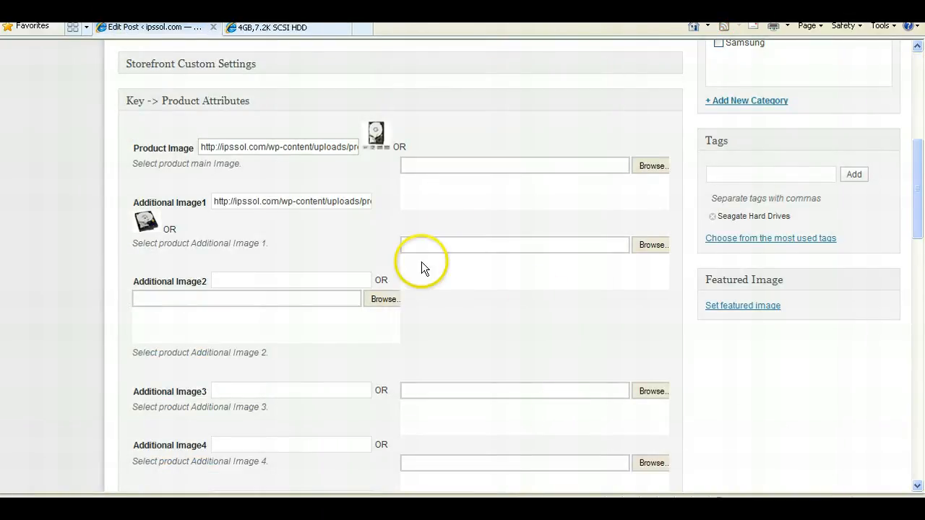
click(304, 280)
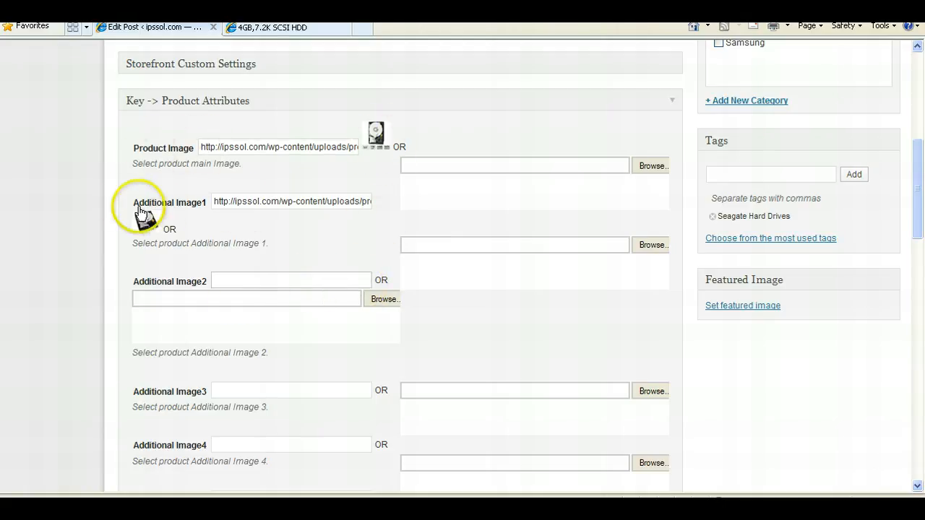
click(378, 299)
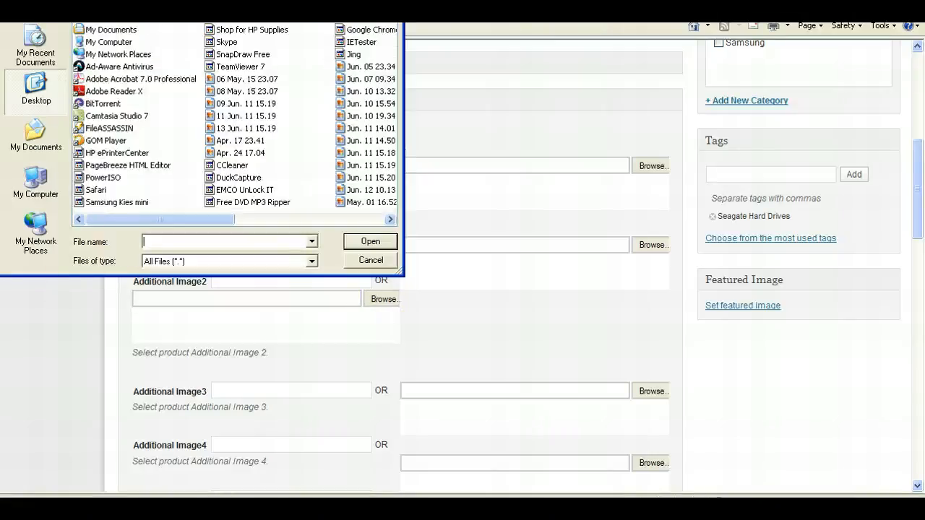
click(35, 133)
drag(219, 0, 520, 79)
click(549, 80)
double_click(479, 128)
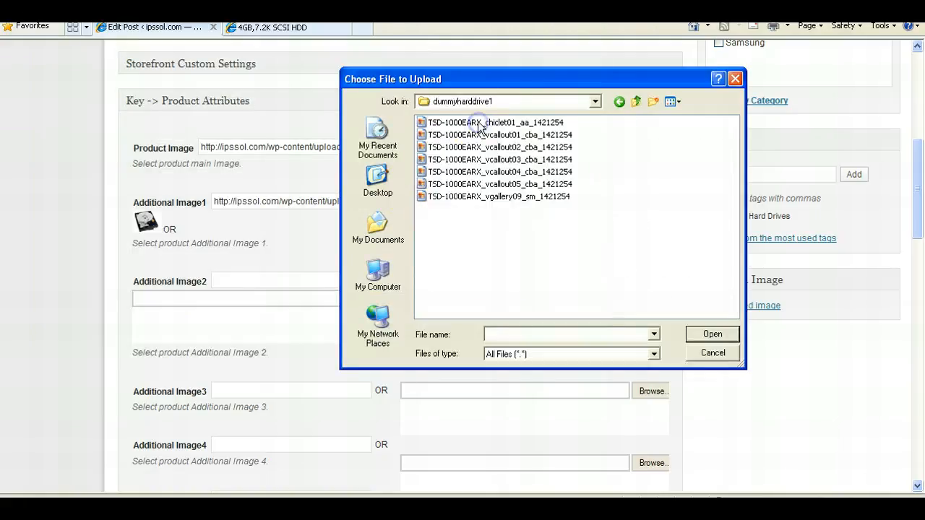
click(495, 173)
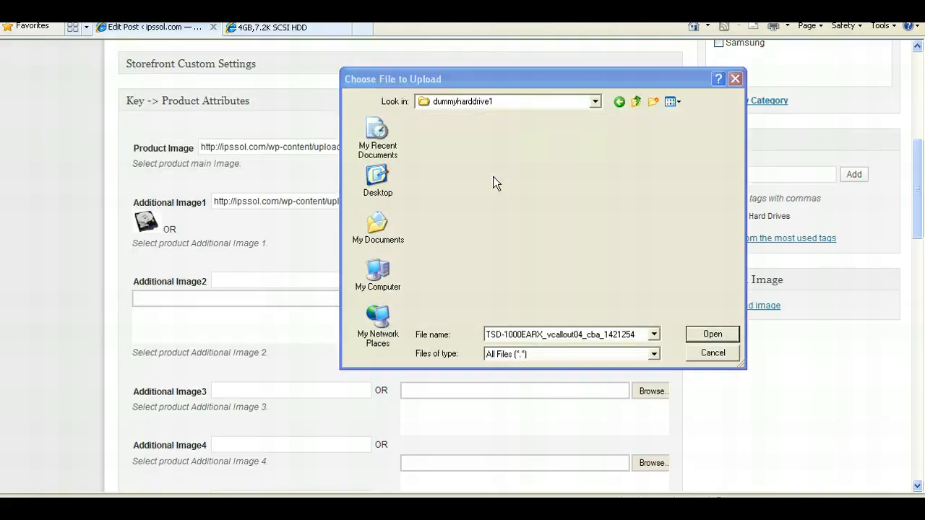
click(709, 335)
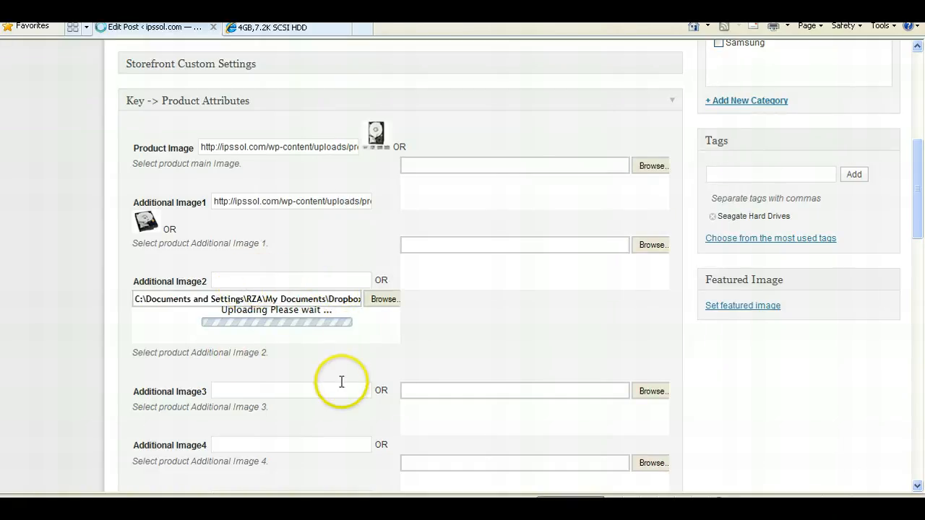
- Set the Special Price to 1.00 and pick 2012-06-30 as the Last Date of the Special Product
scroll(342, 388, down, 3)
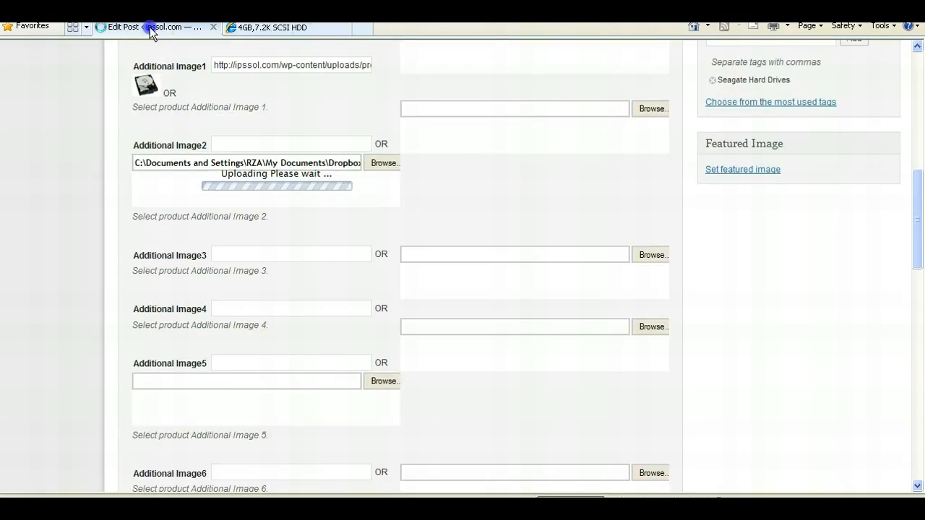
key(ctrl+Tab)
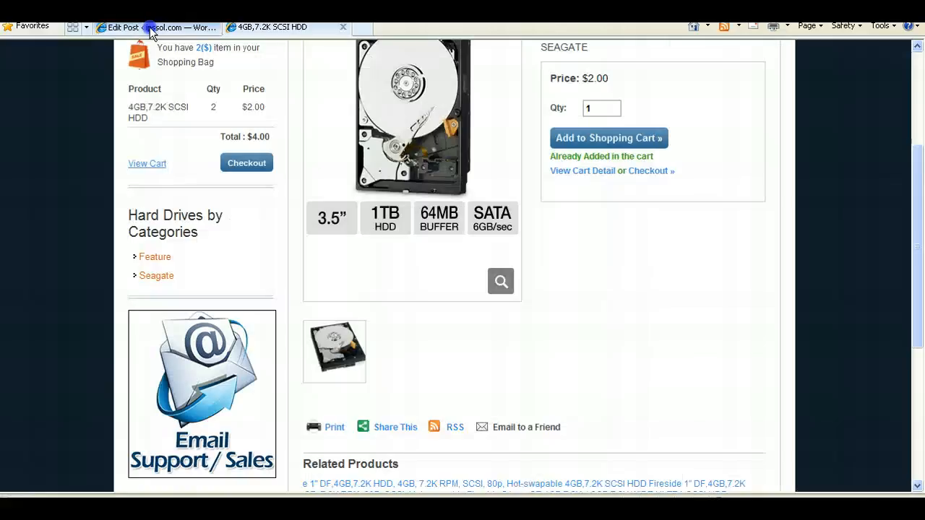
click(150, 31)
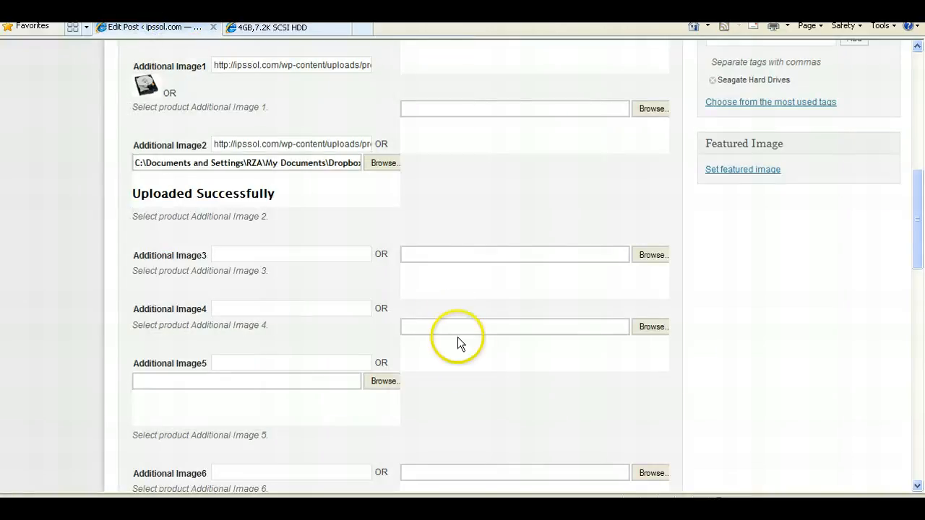
drag(919, 252, 919, 360)
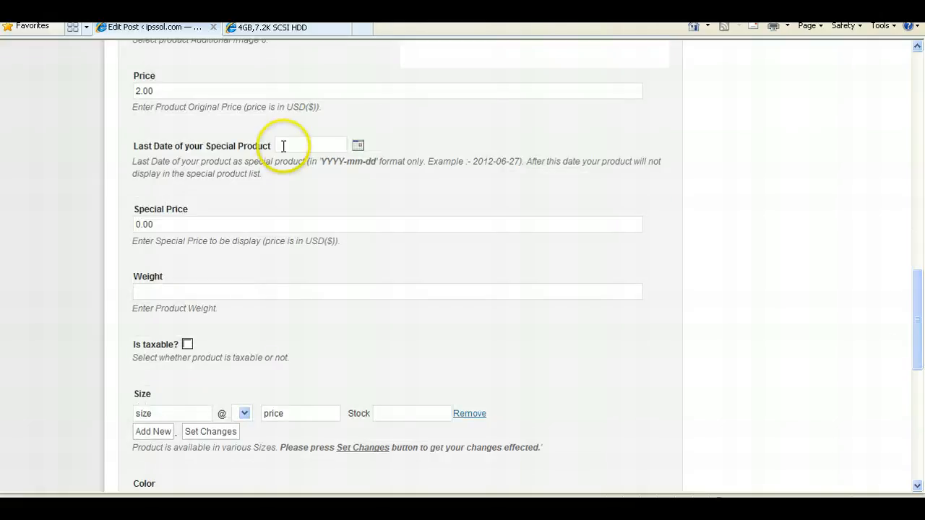
double_click(188, 91)
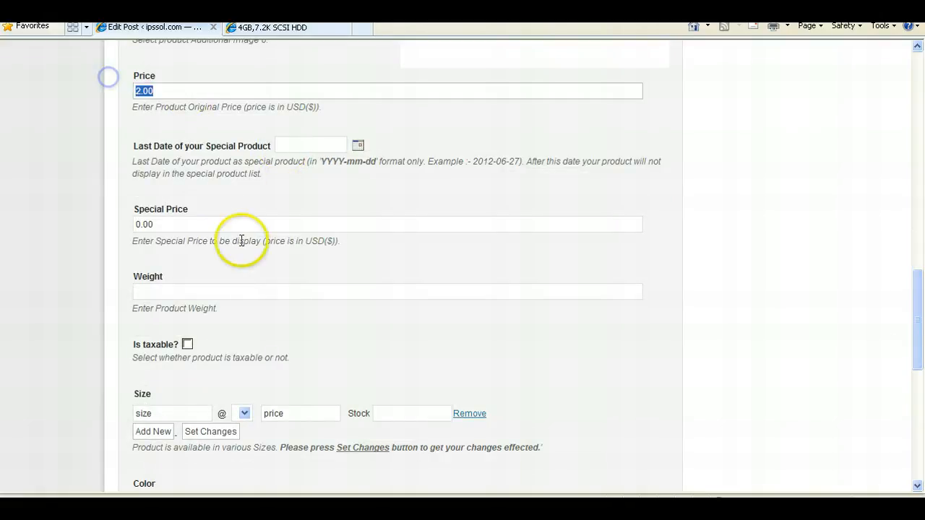
double_click(221, 225)
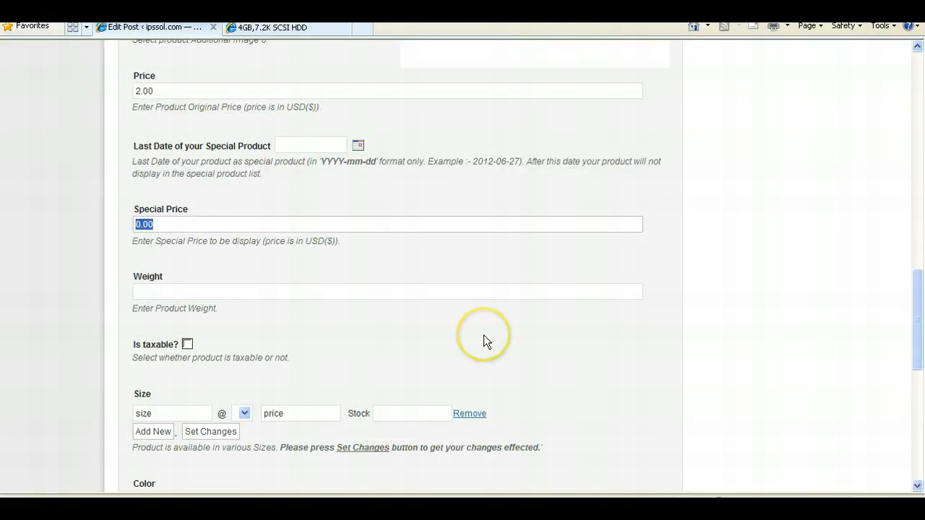
double_click(216, 91)
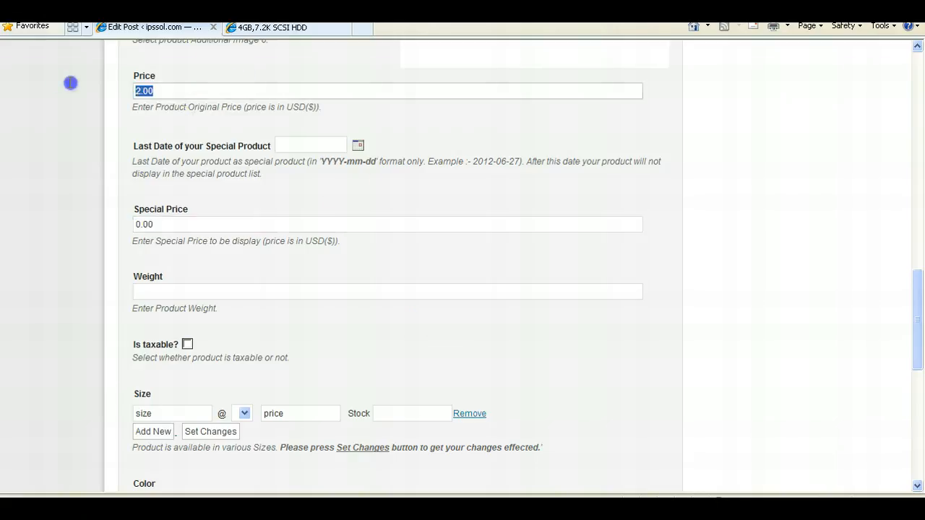
double_click(133, 226)
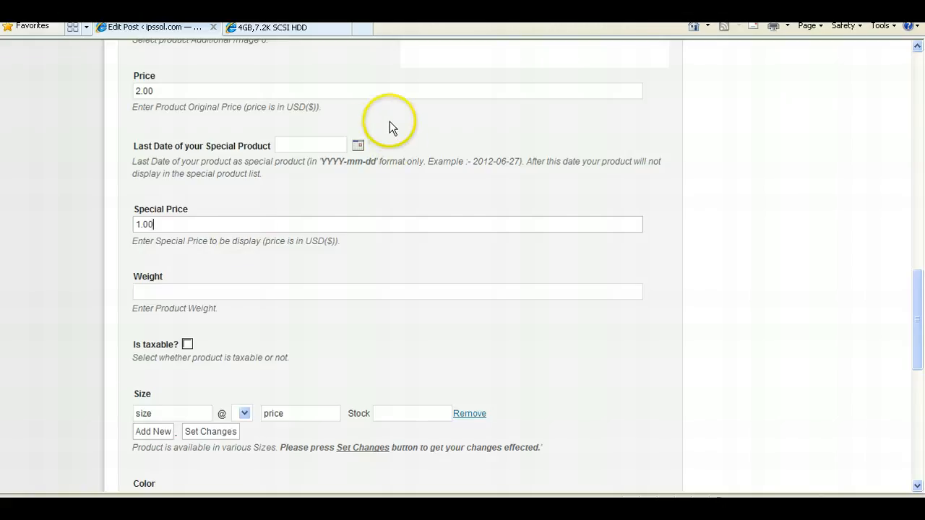
click(358, 146)
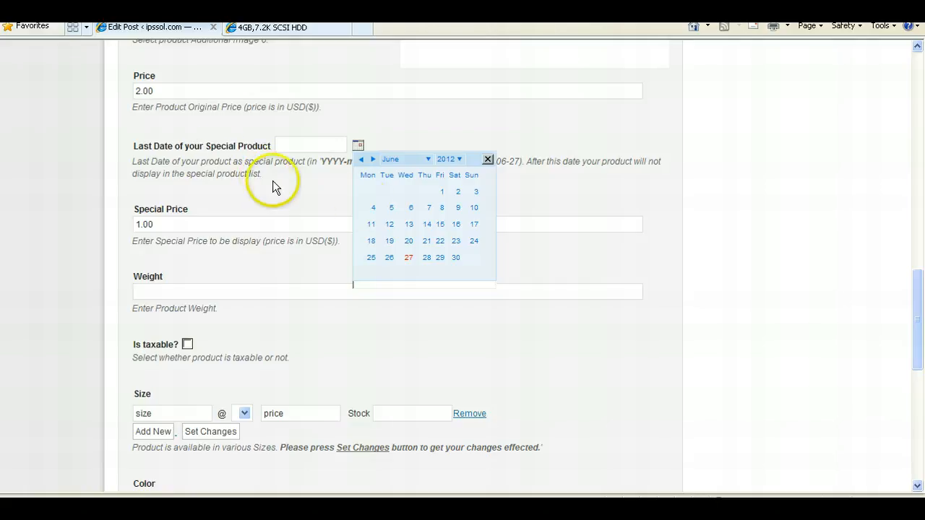
click(456, 258)
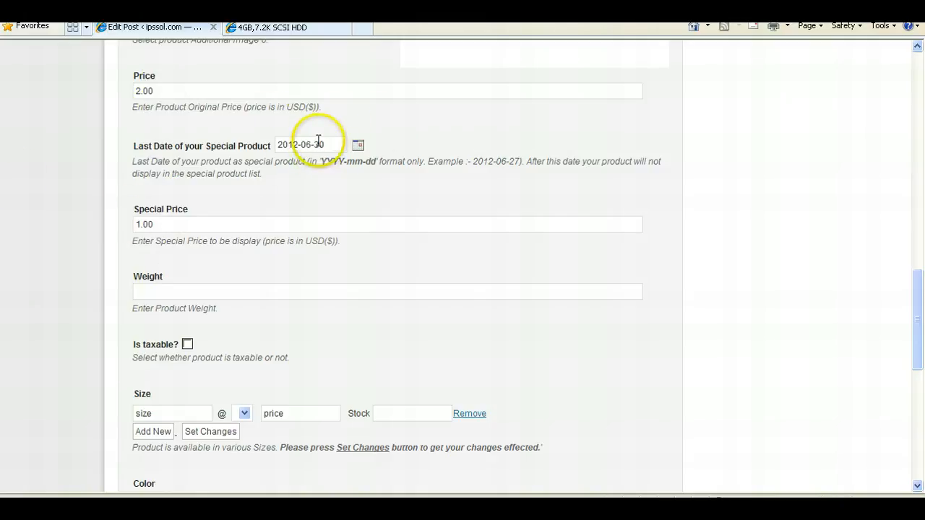
- Add size options Large and Med, plus a further blank size row
scroll(619, 246, down, 2)
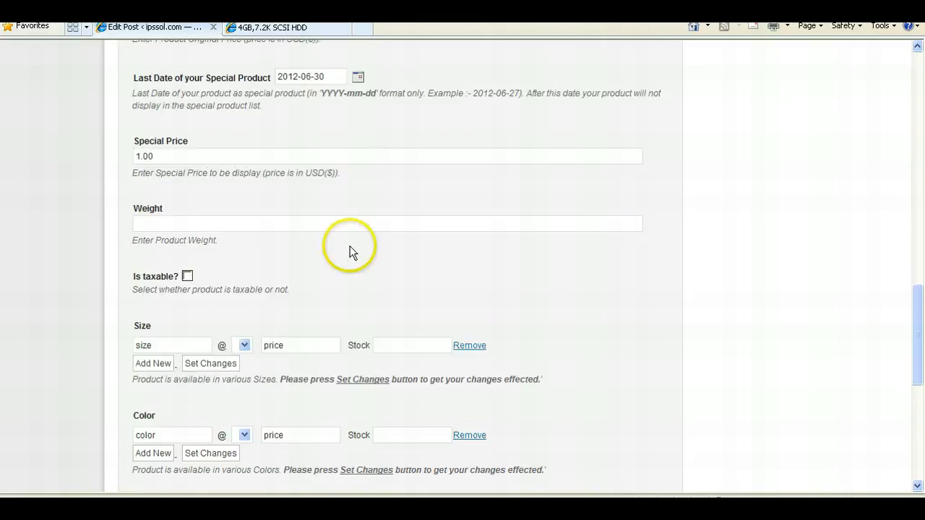
click(217, 224)
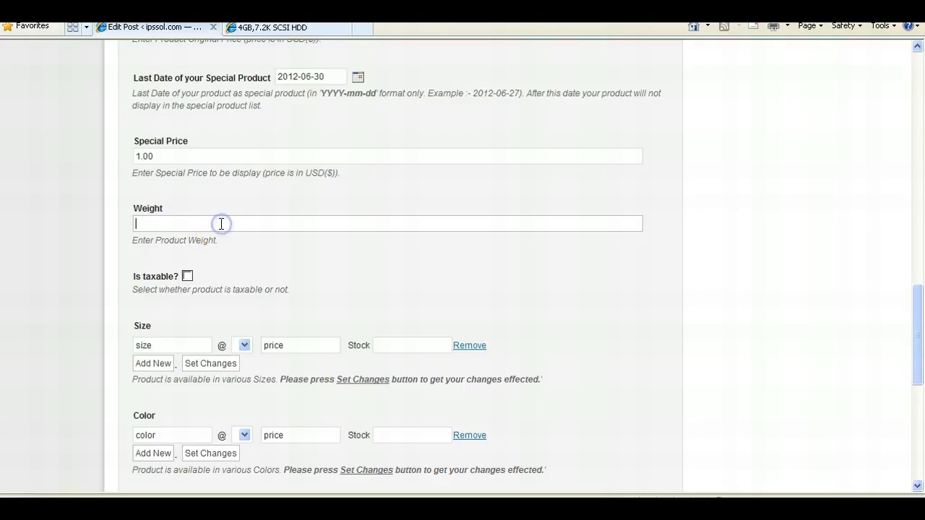
scroll(307, 246, down, 2)
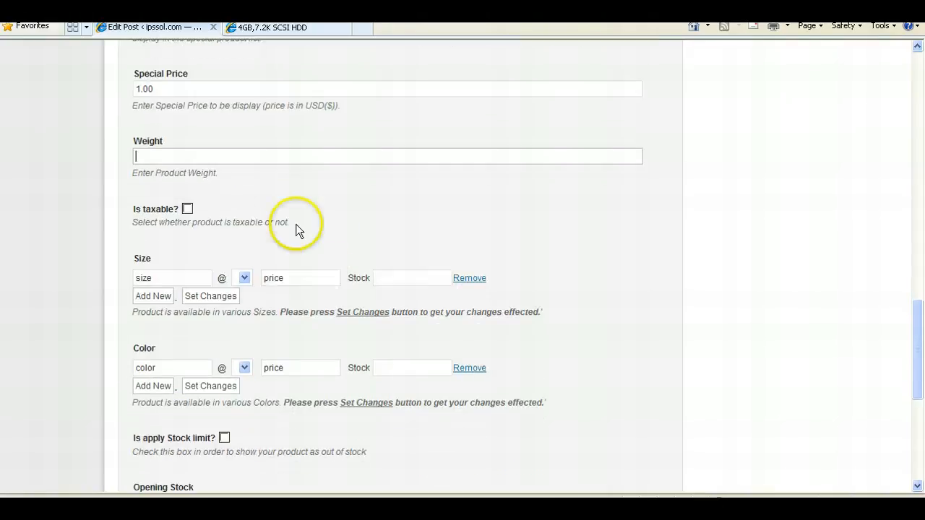
click(187, 210)
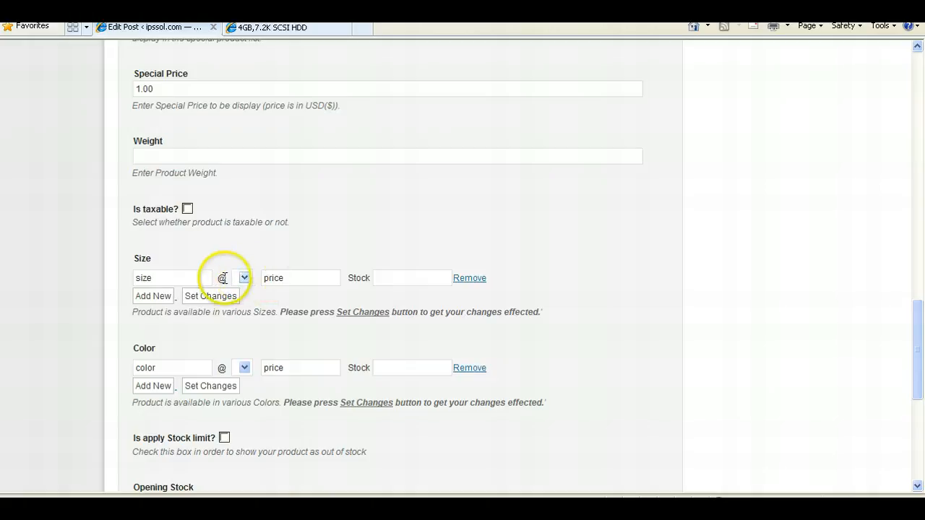
click(166, 277)
text(Large)
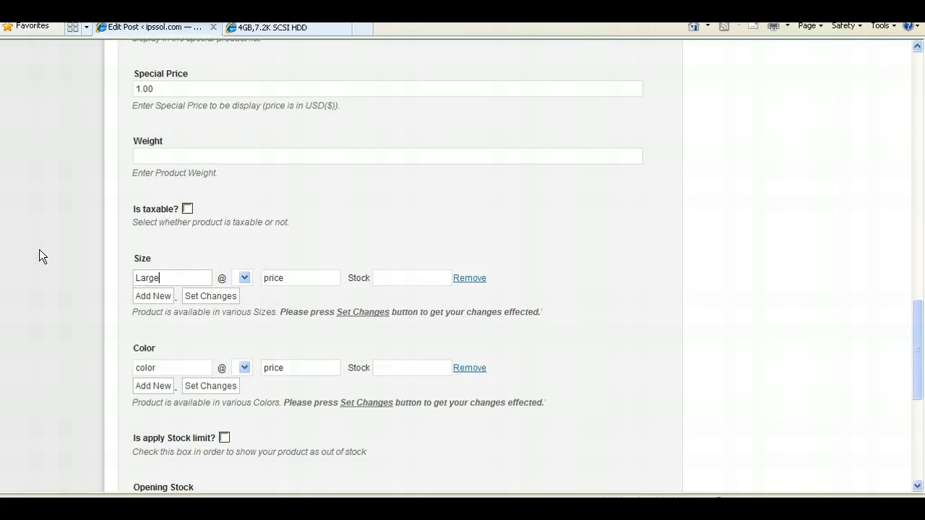
click(142, 295)
click(180, 302)
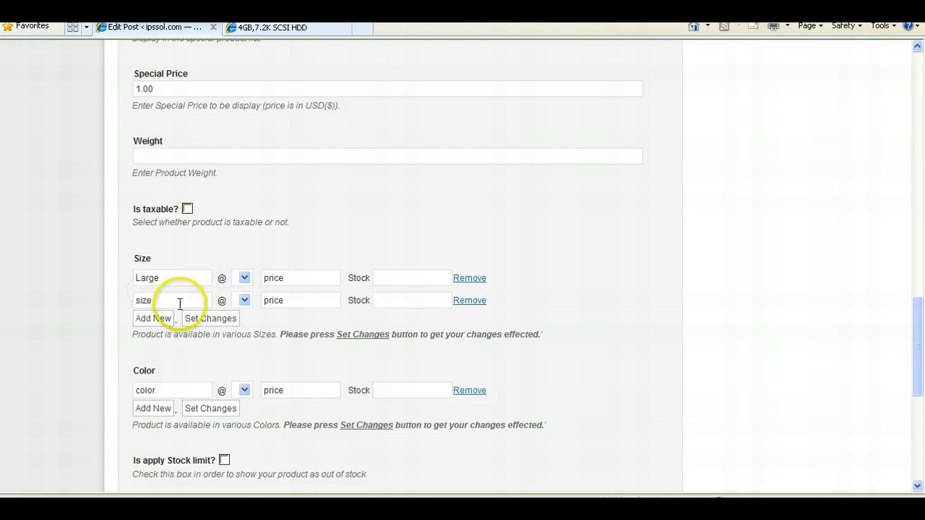
text(Med)
click(154, 316)
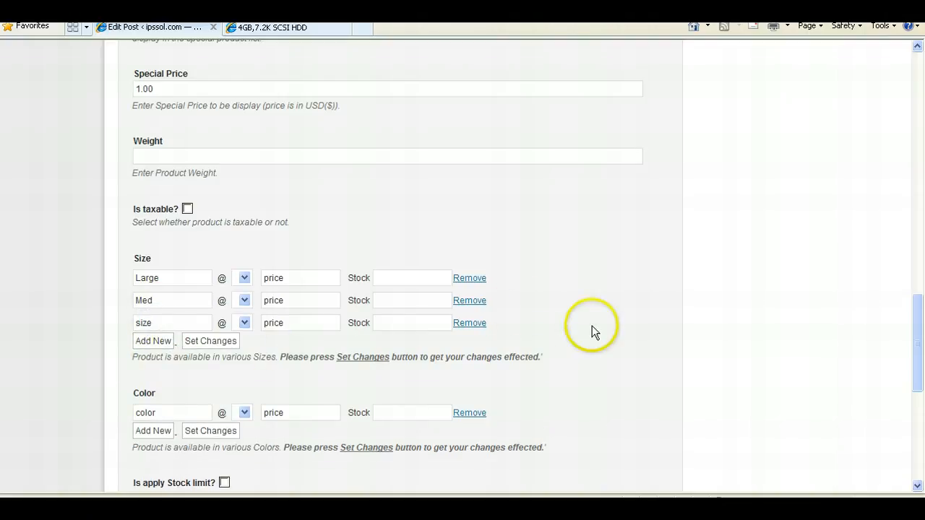
- Remove all the size rows and the color row from the product attributes
click(461, 279)
click(462, 280)
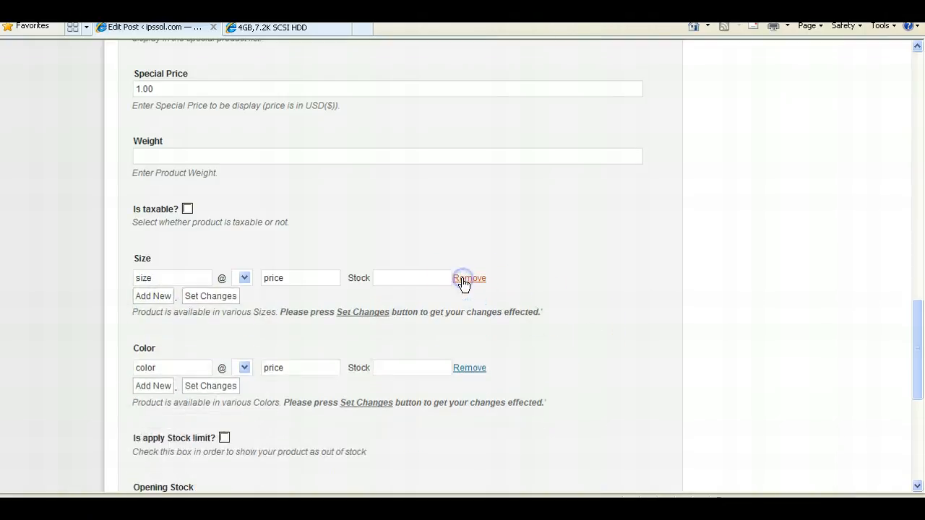
click(463, 279)
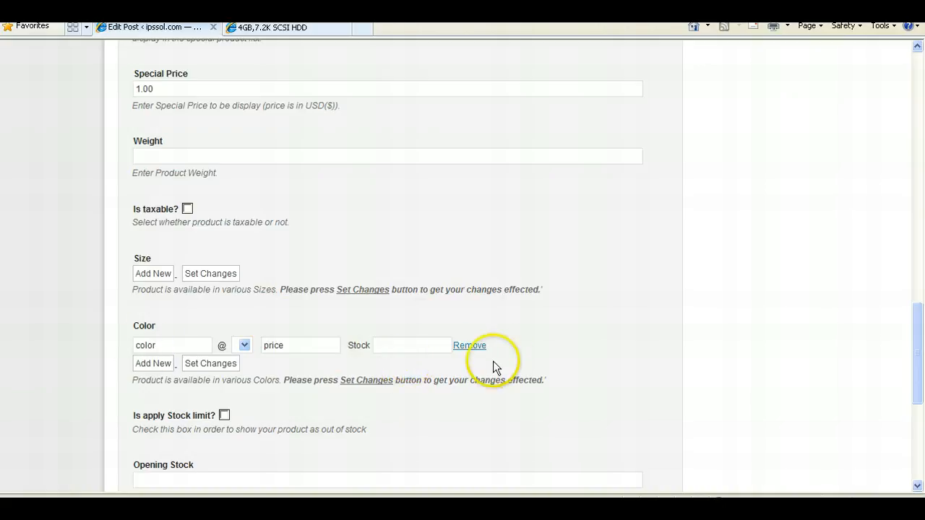
click(477, 346)
- Append "..description can go here." after SEAGATE in the post content
scroll(310, 339, down, 2)
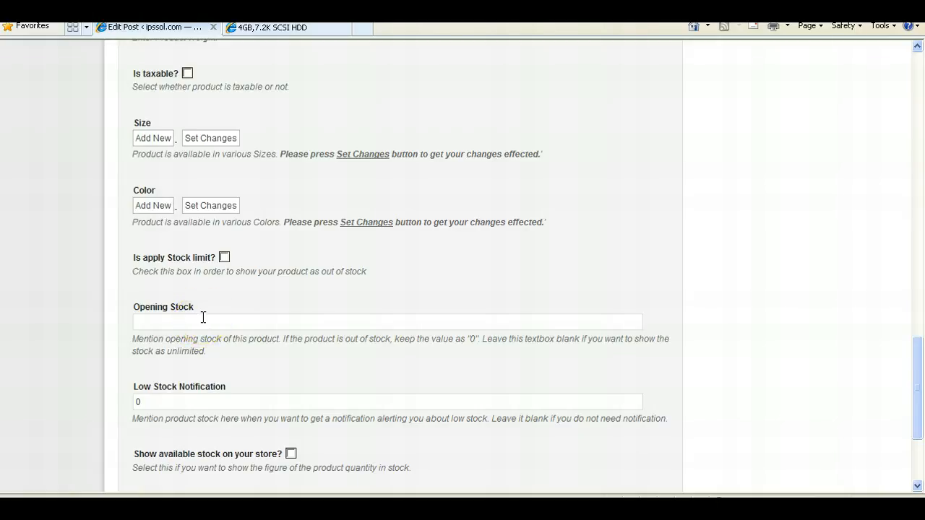
scroll(203, 318, down, 2)
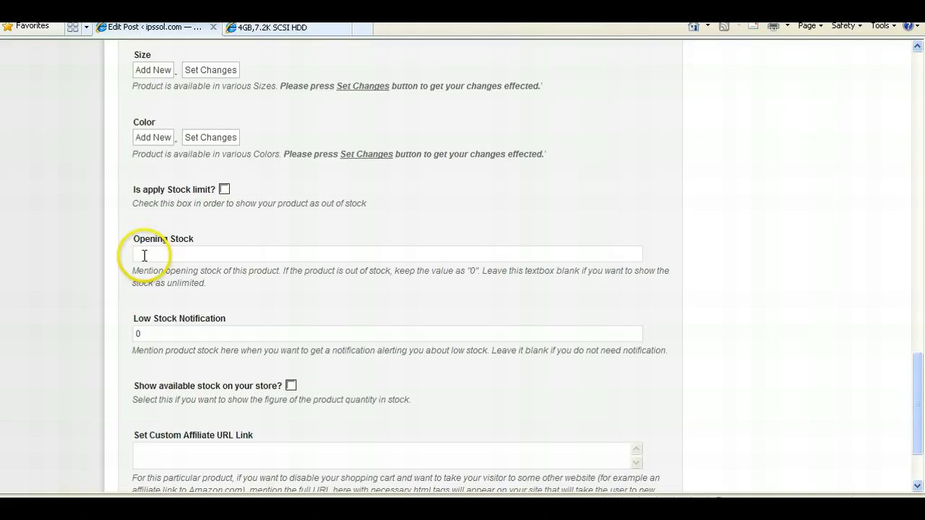
scroll(148, 257, down, 3)
scroll(144, 258, up, 15)
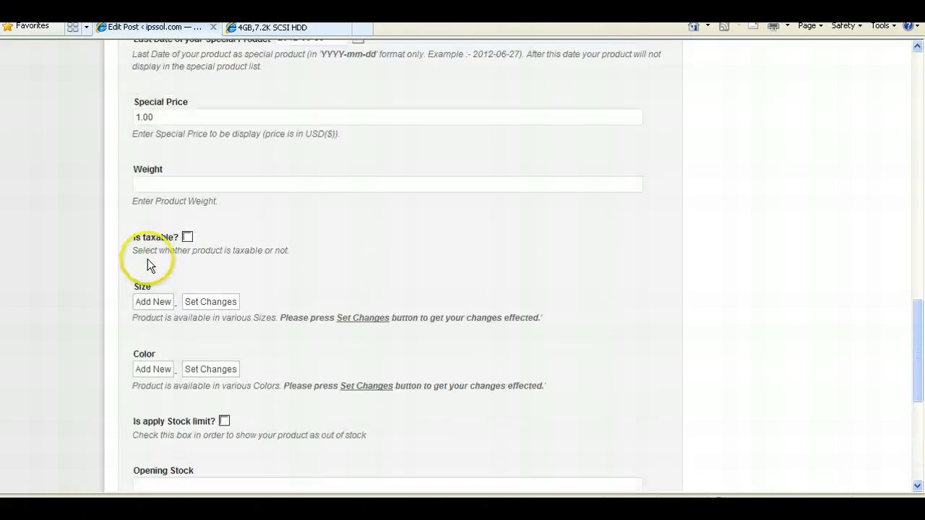
scroll(294, 206, up, 20)
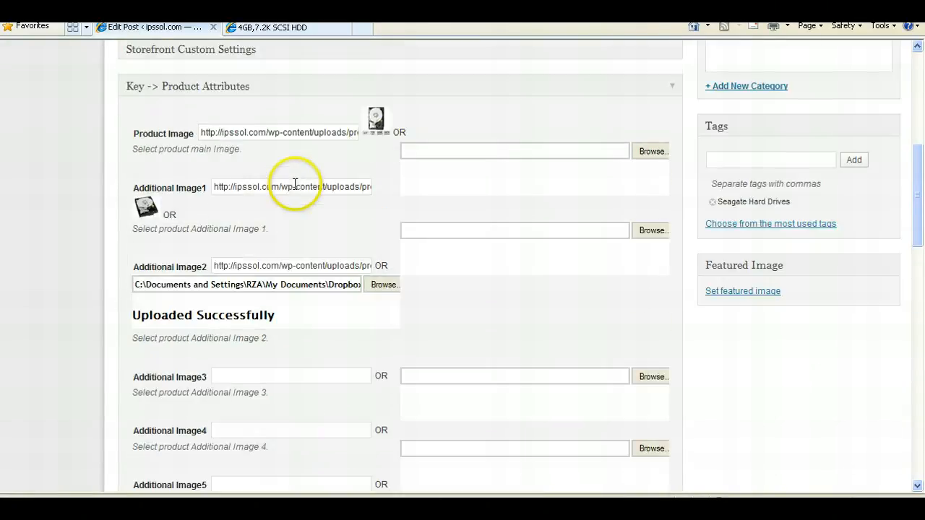
scroll(281, 196, up, 4)
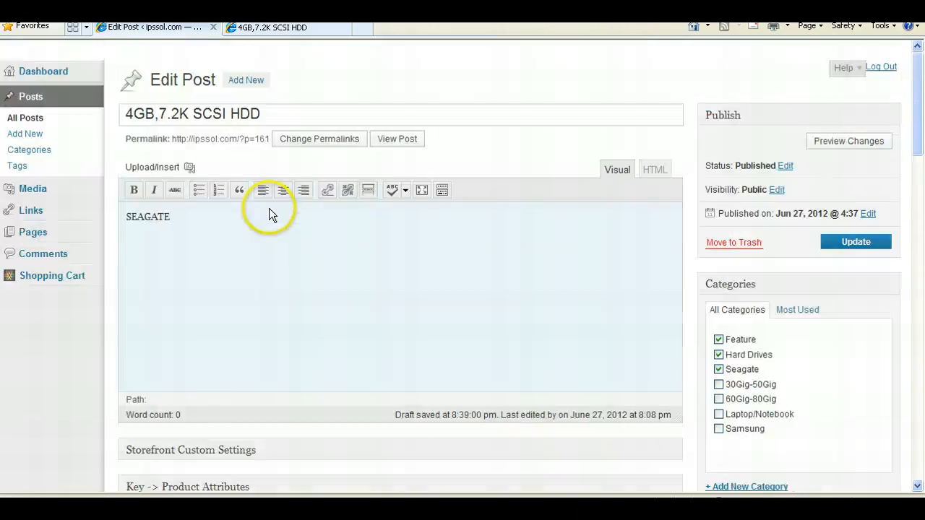
click(259, 229)
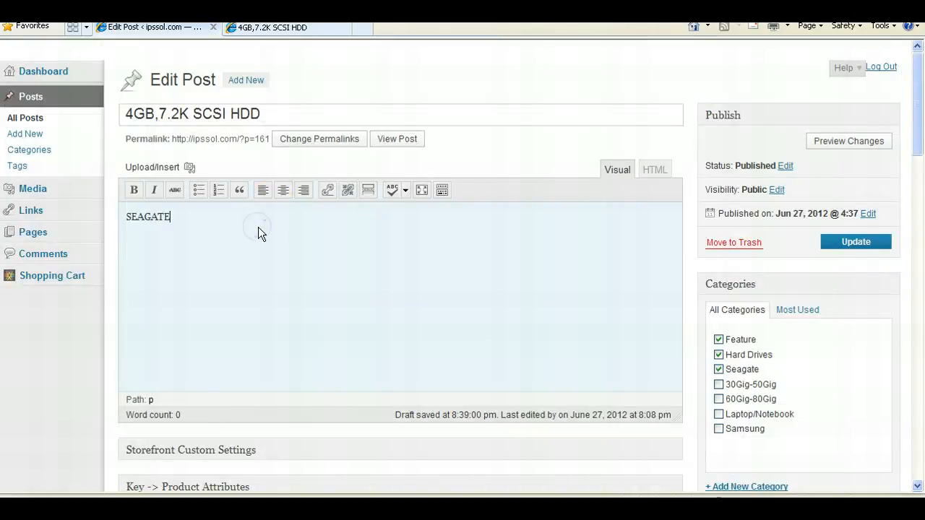
text(..description can go here.)
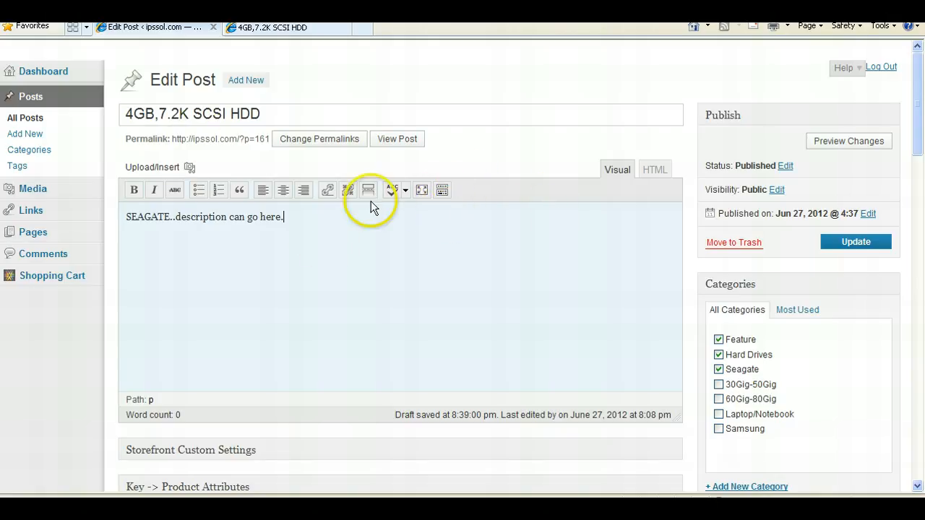
- Format the description line as Heading 2 with red text
click(444, 192)
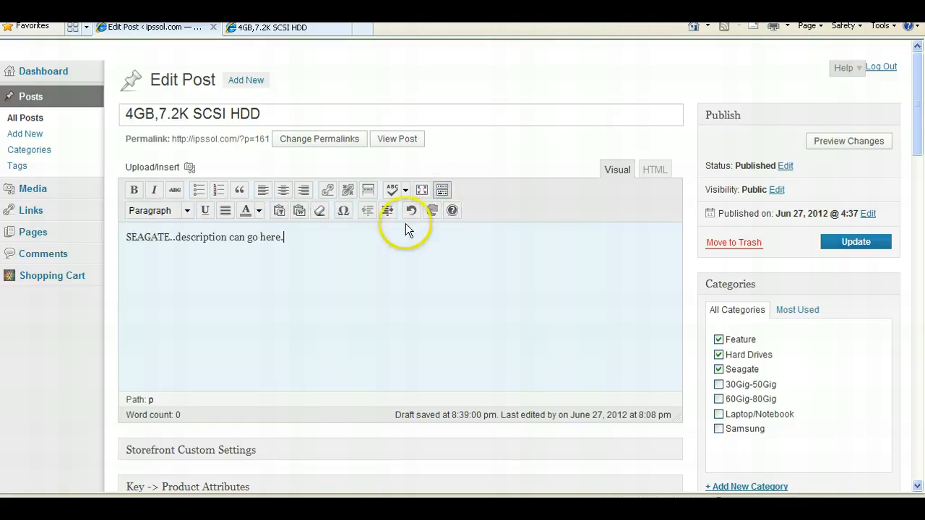
drag(299, 238, 37, 235)
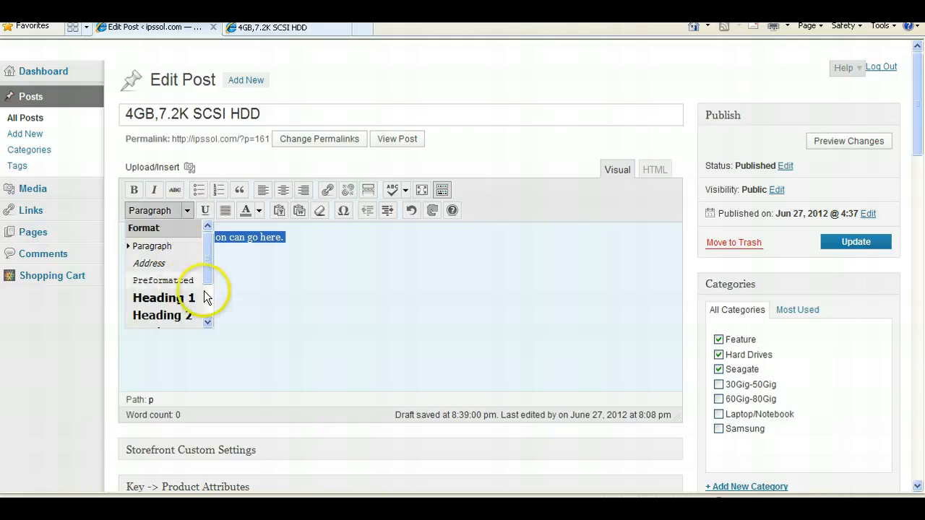
click(173, 316)
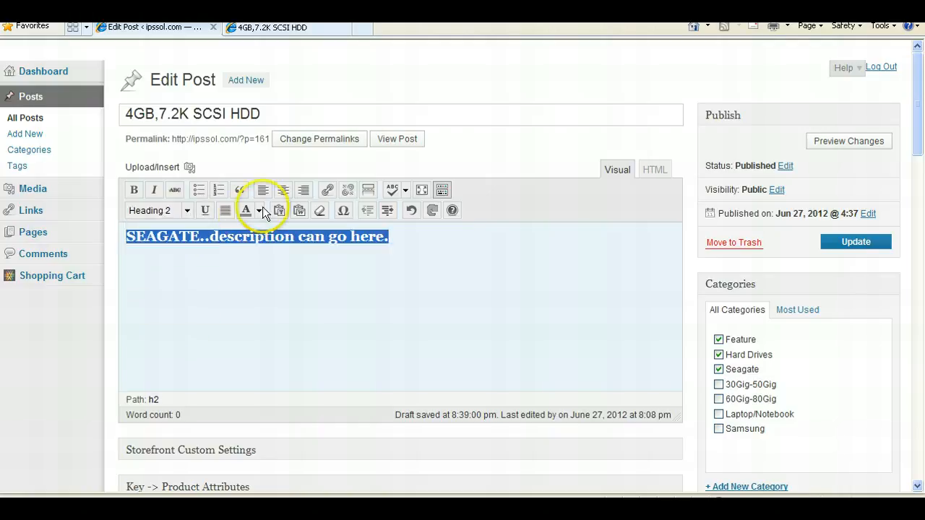
click(259, 211)
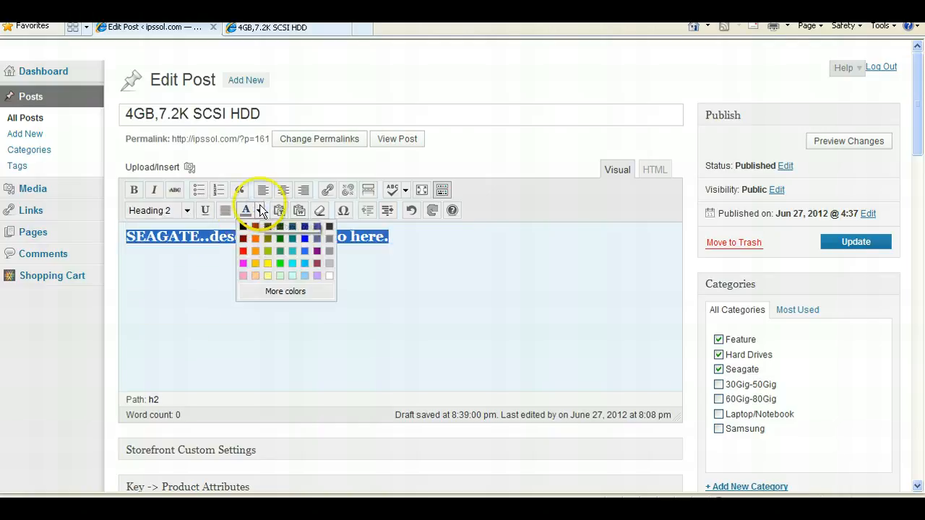
click(243, 251)
click(444, 240)
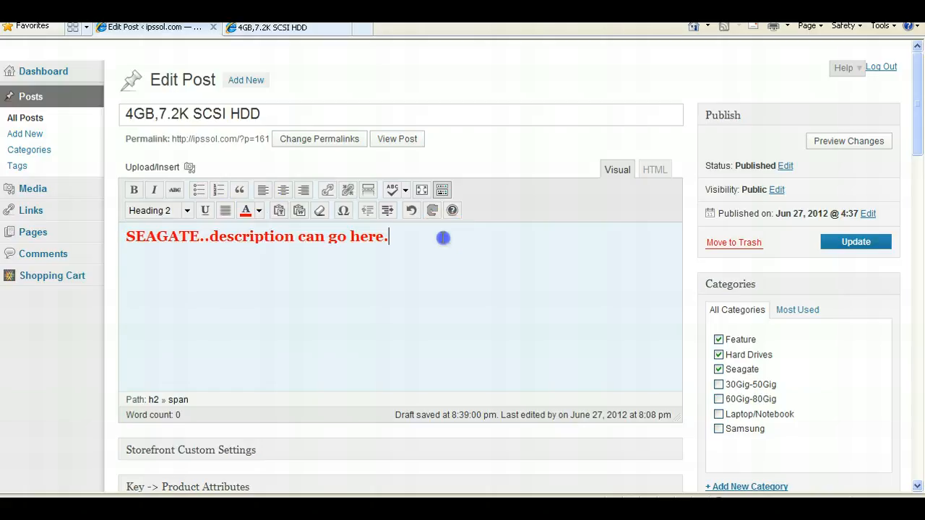
triple_click(319, 251)
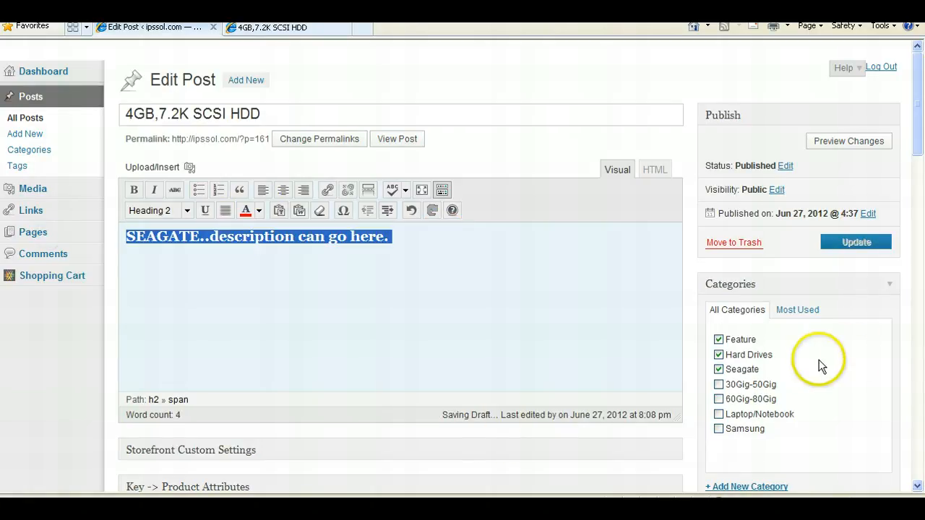
scroll(915, 145, down, 1)
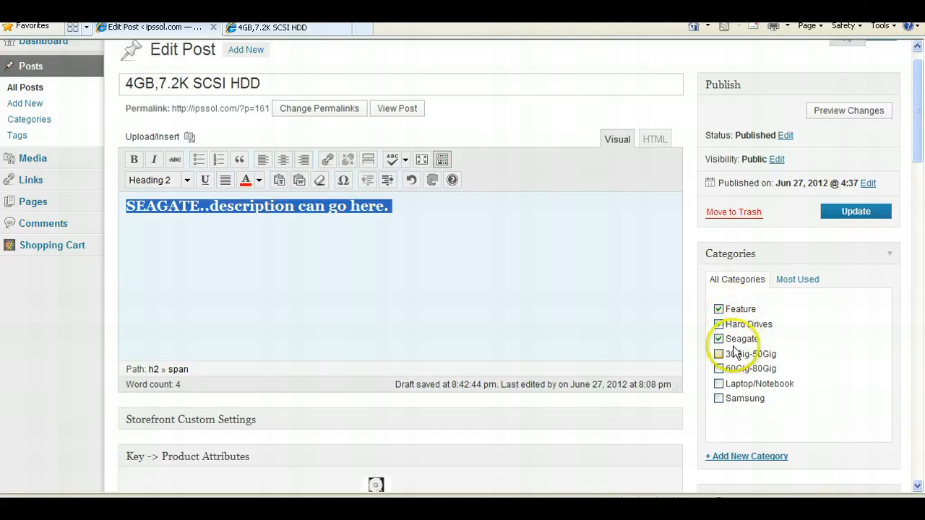
click(718, 369)
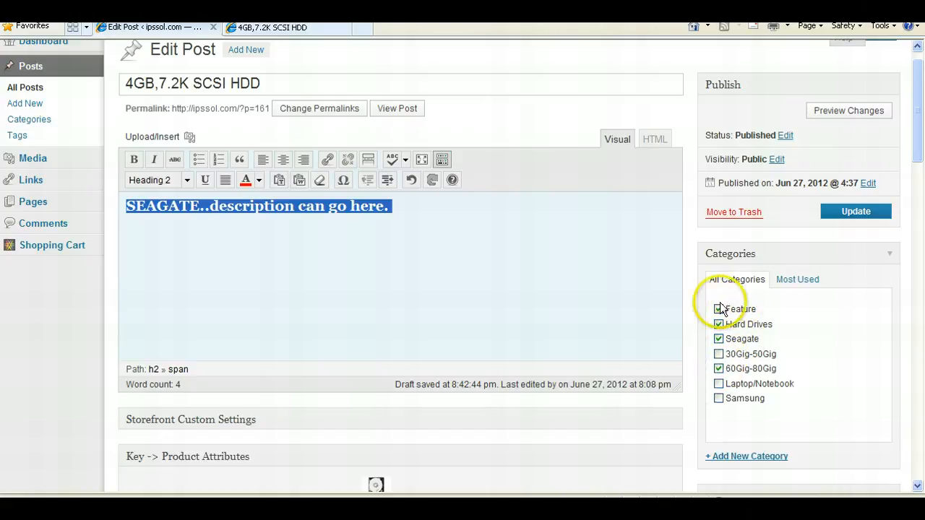
click(718, 339)
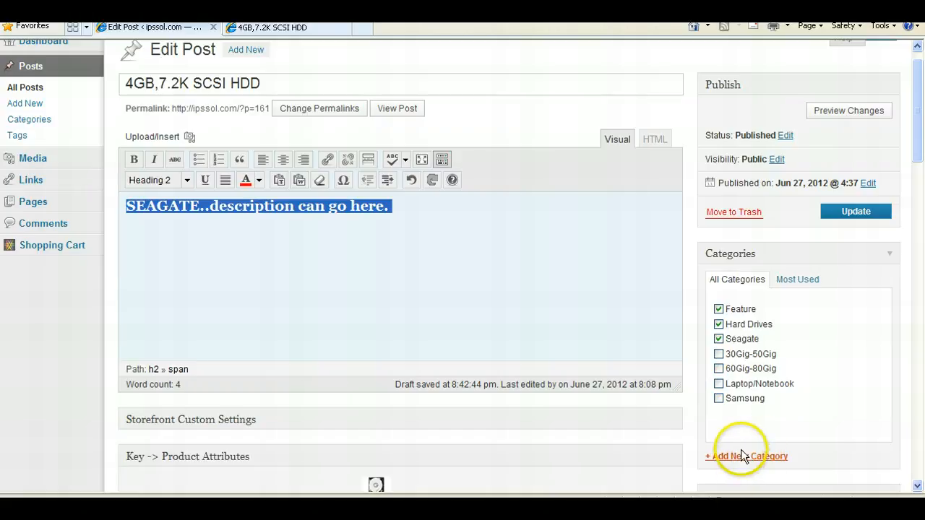
- Update the post
scroll(737, 448, down, 2)
click(733, 391)
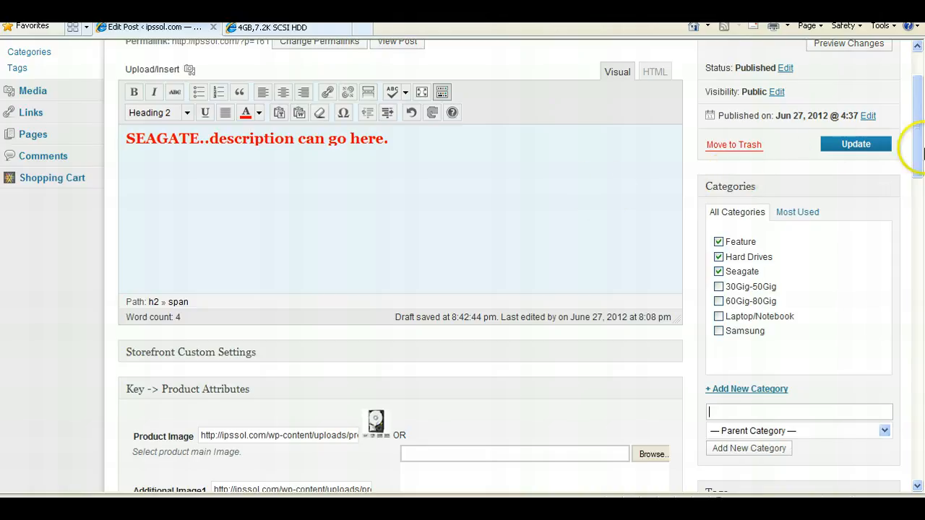
drag(920, 154, 920, 128)
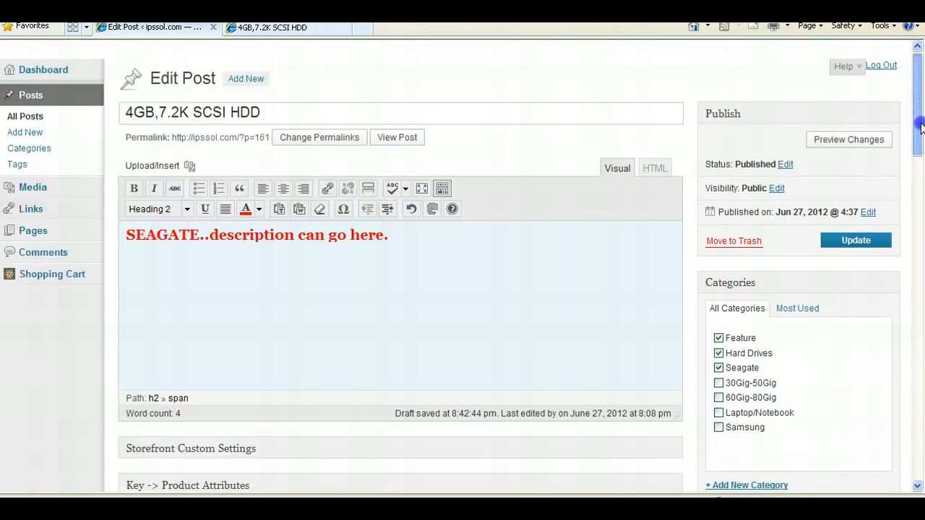
click(858, 249)
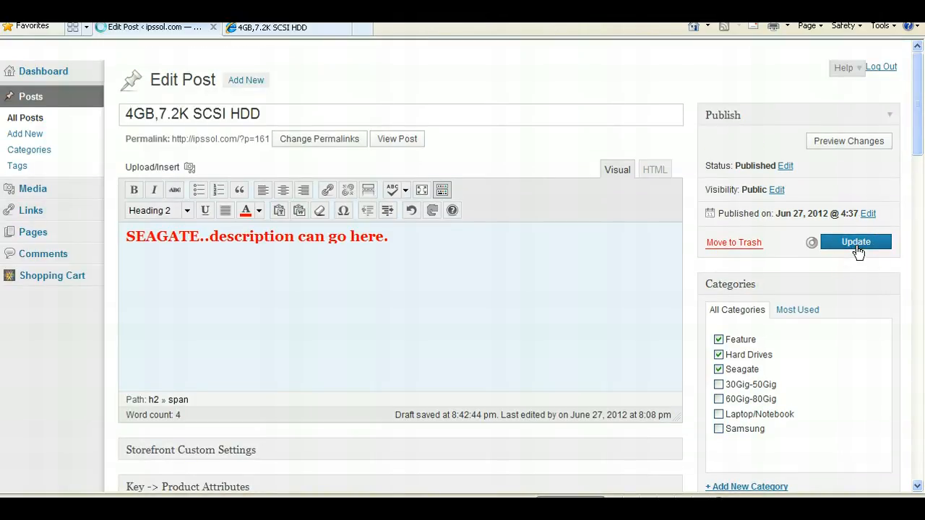
- Reload the product page in the store tab to check the new description and sale price
click(279, 29)
drag(920, 194, 920, 189)
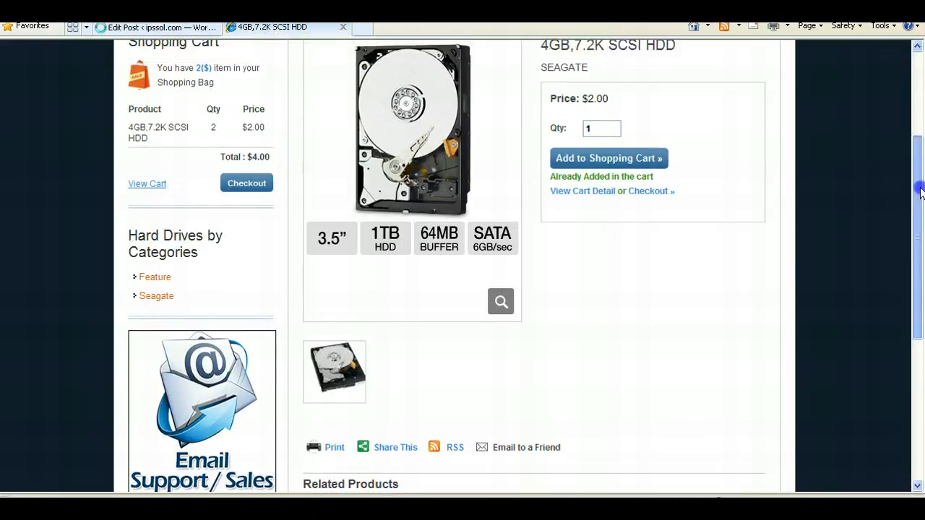
key(F5)
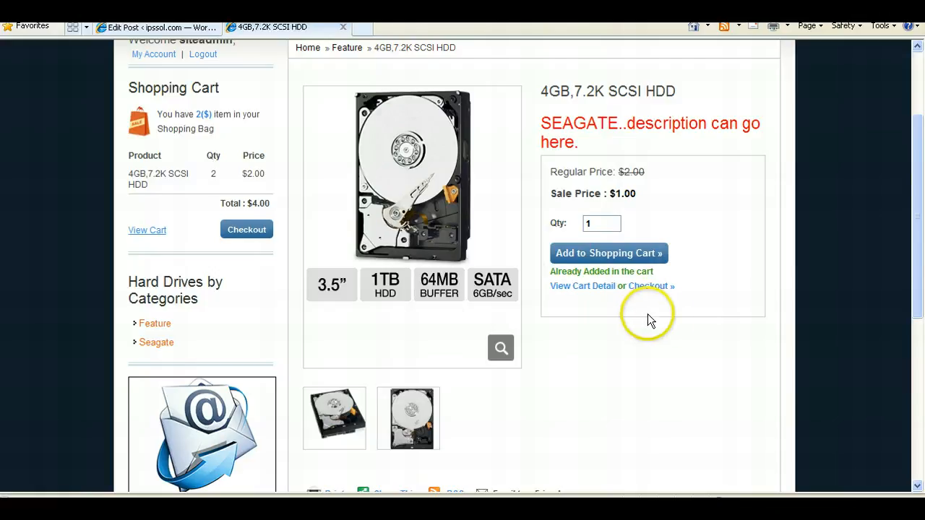
scroll(664, 333, up, 2)
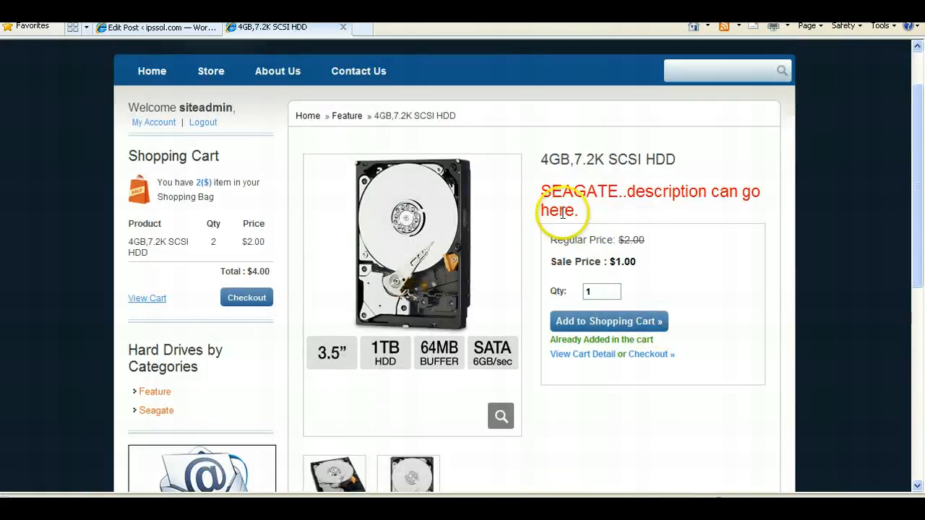
drag(584, 215, 549, 194)
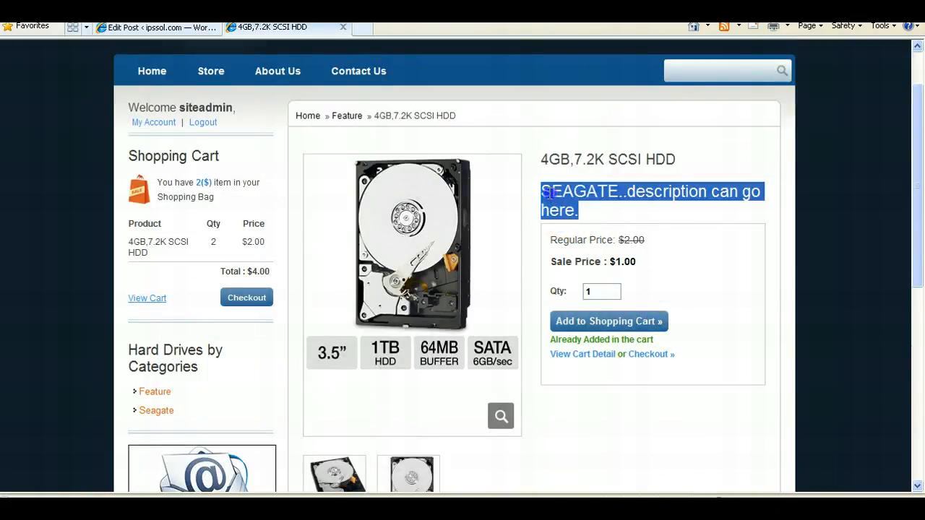
- Switch between the post editor and the store page to compare the description and sale price
click(195, 29)
click(279, 351)
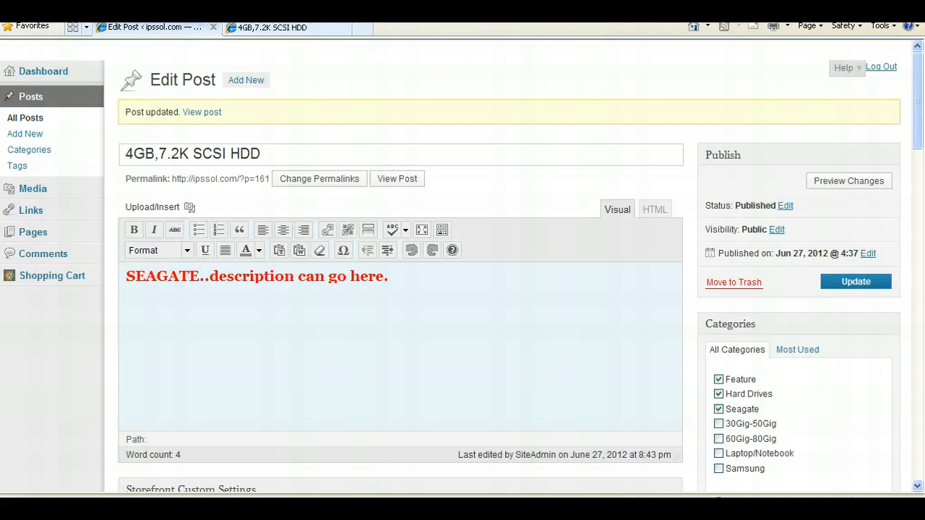
click(302, 29)
click(661, 209)
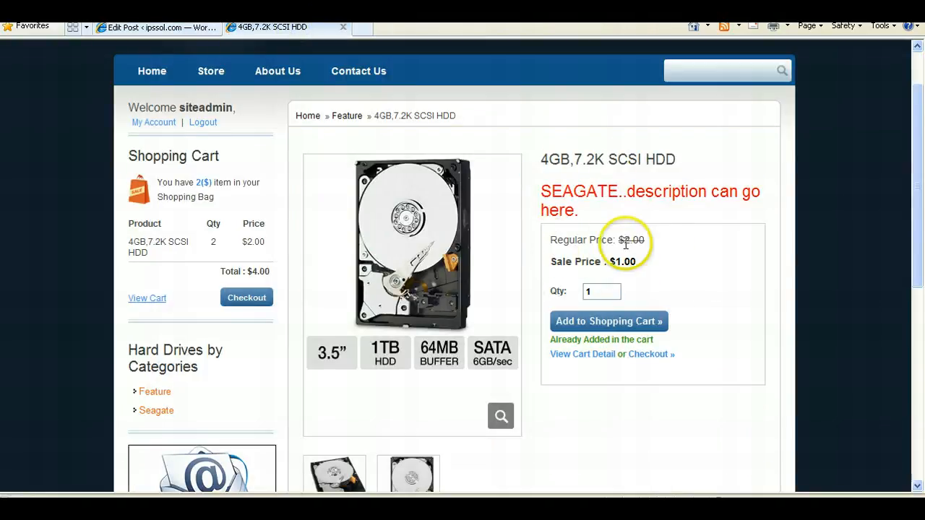
drag(636, 262, 566, 264)
- Compare the Price, Special Price and special-product last date fields with the prices on the store page
click(155, 24)
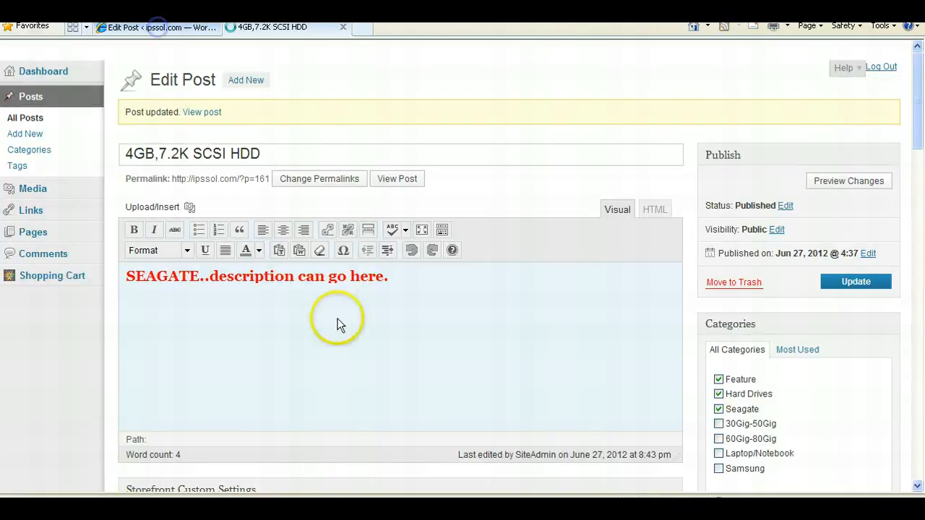
scroll(488, 396, down, 20)
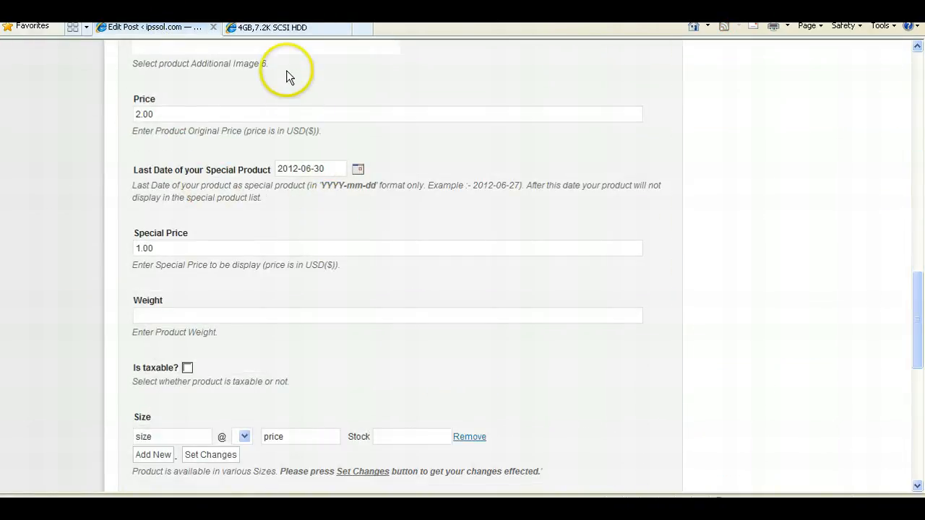
click(293, 29)
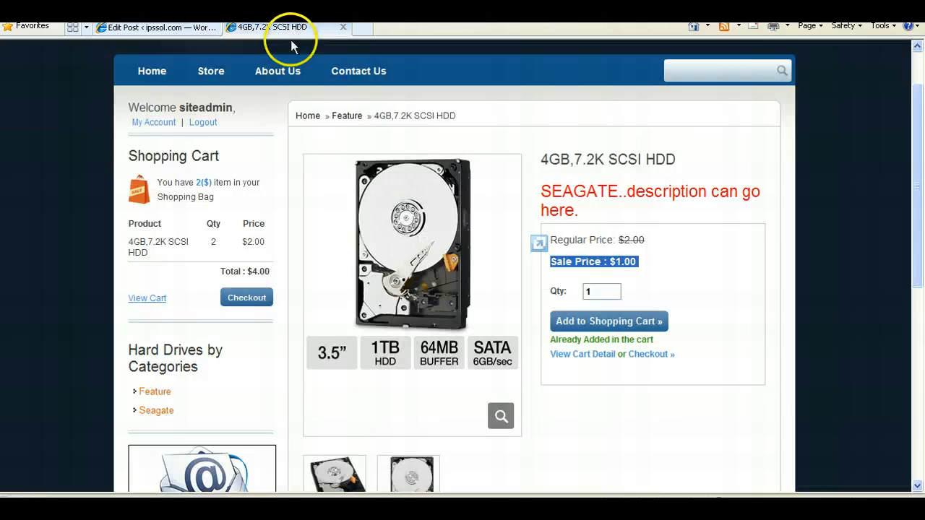
click(176, 32)
drag(333, 168, 242, 146)
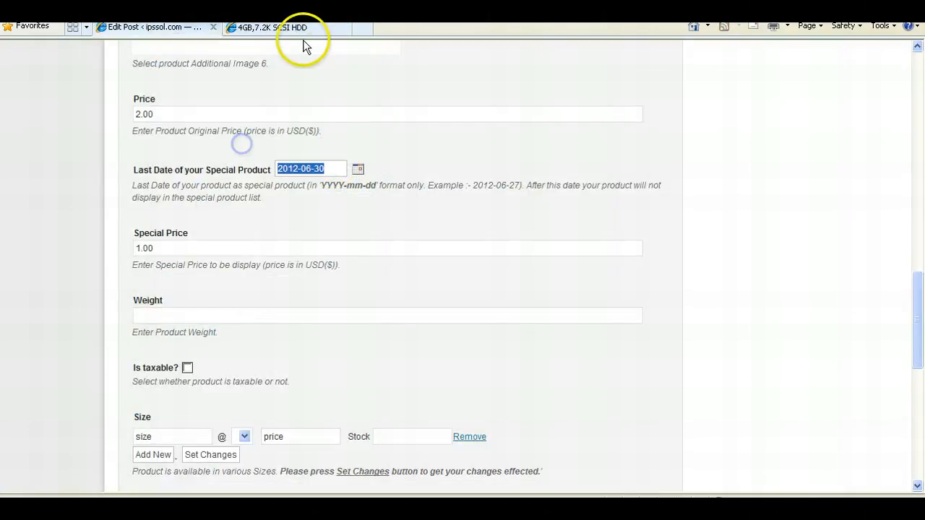
click(296, 29)
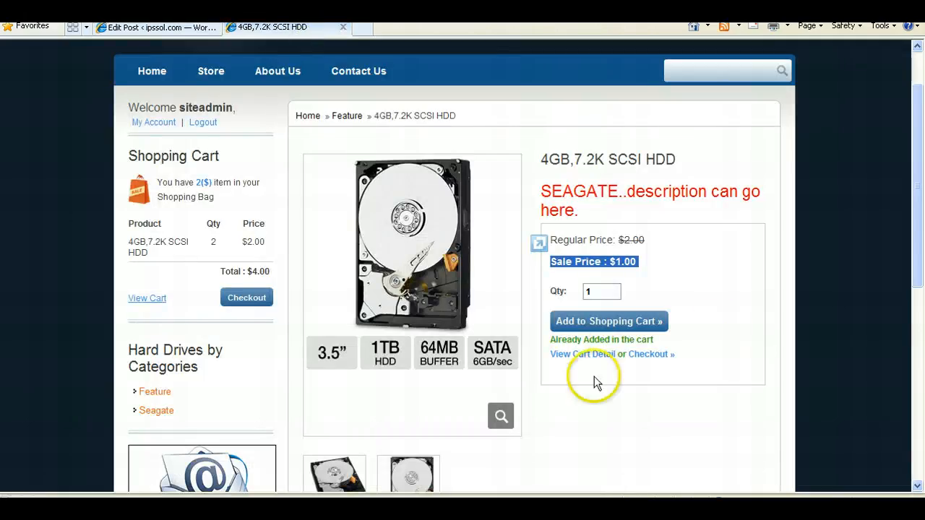
- Preview the product's thumbnail images in the store page's enlarged image viewer
scroll(440, 351, down, 3)
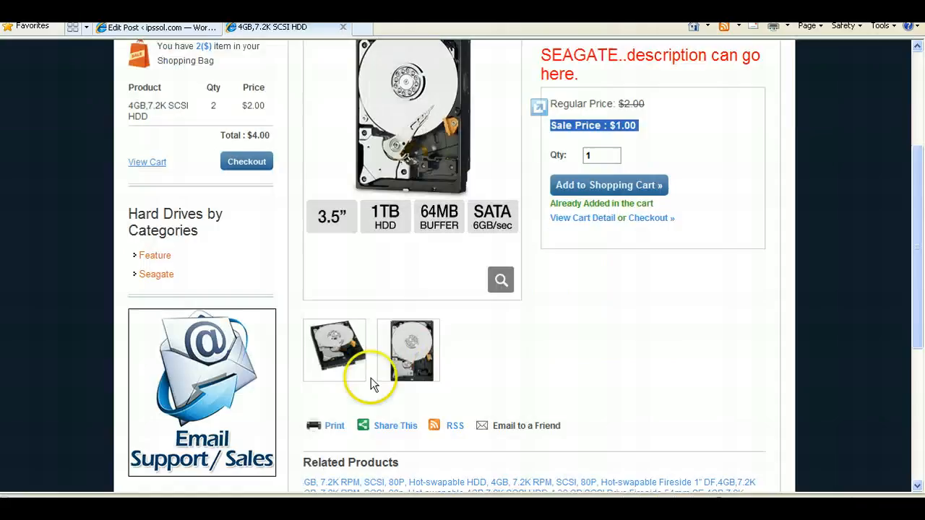
click(423, 359)
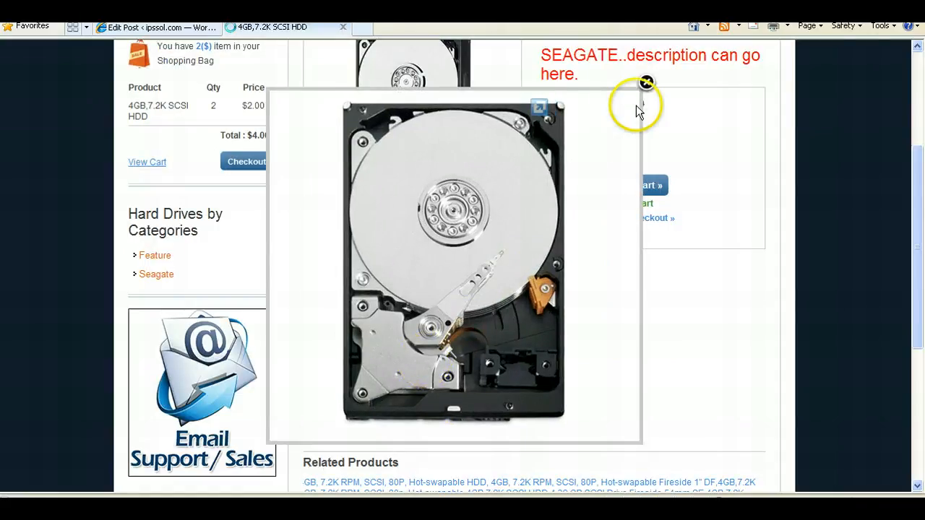
click(349, 383)
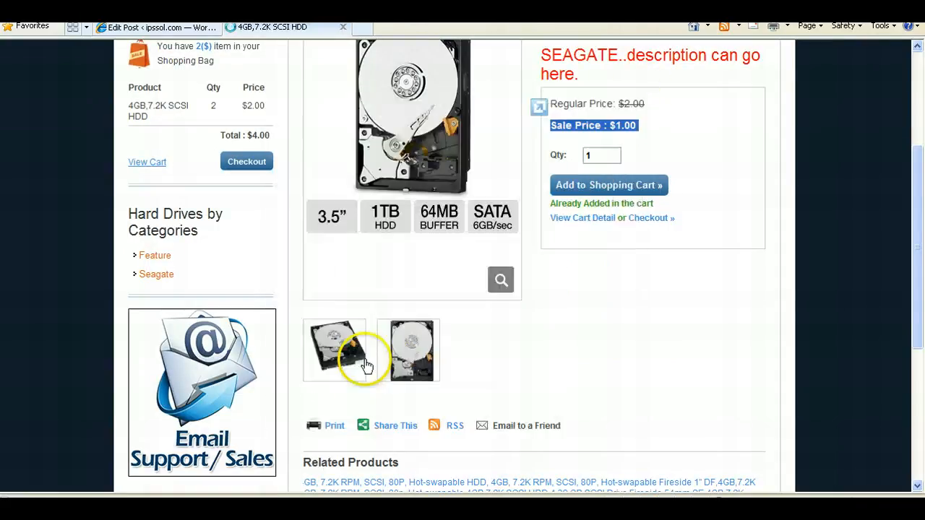
click(362, 365)
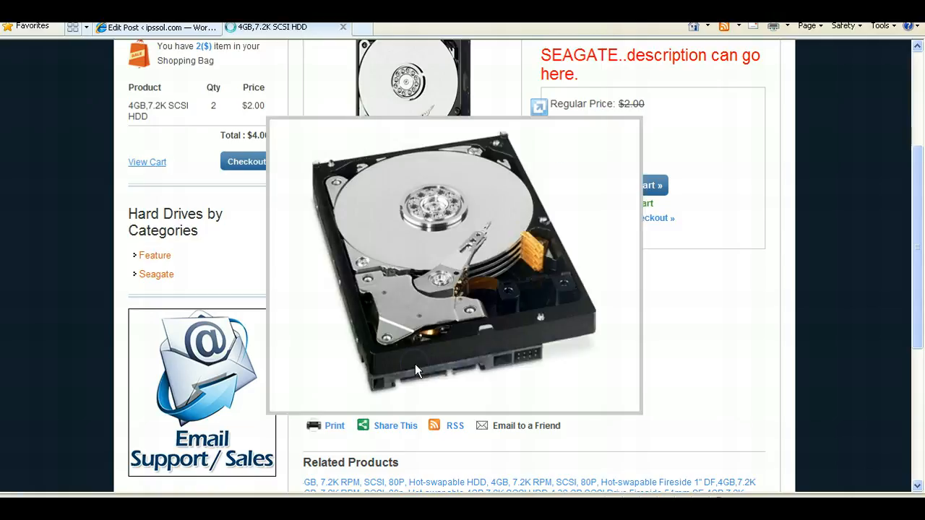
click(415, 363)
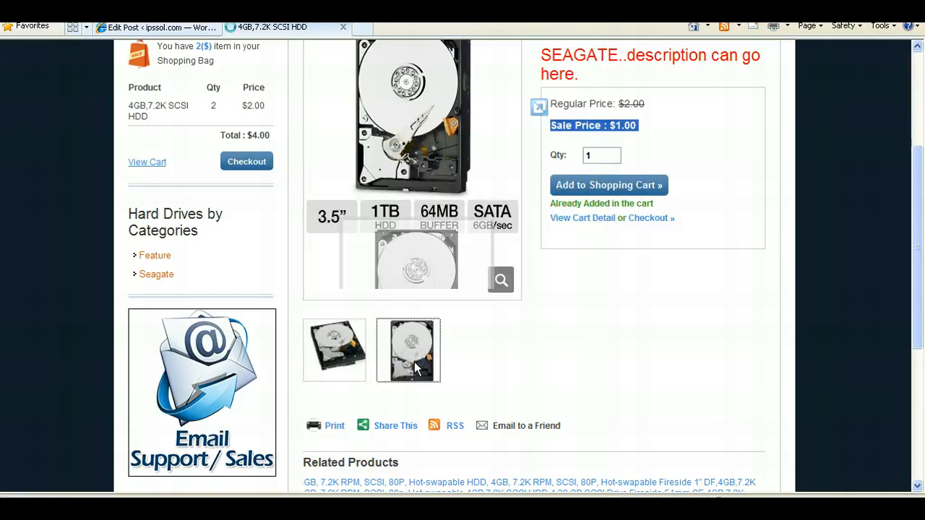
click(917, 241)
drag(915, 236, 919, 190)
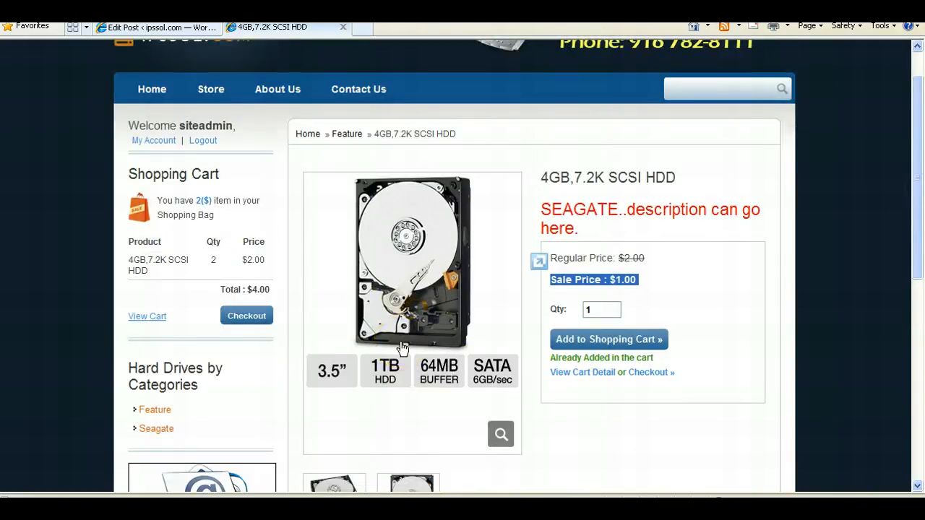
scroll(542, 310, down, 3)
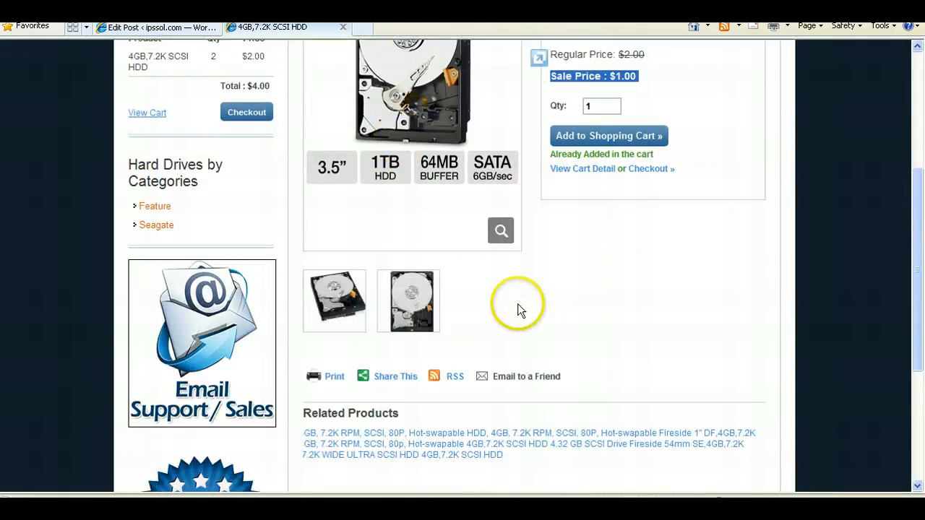
drag(917, 313, 918, 208)
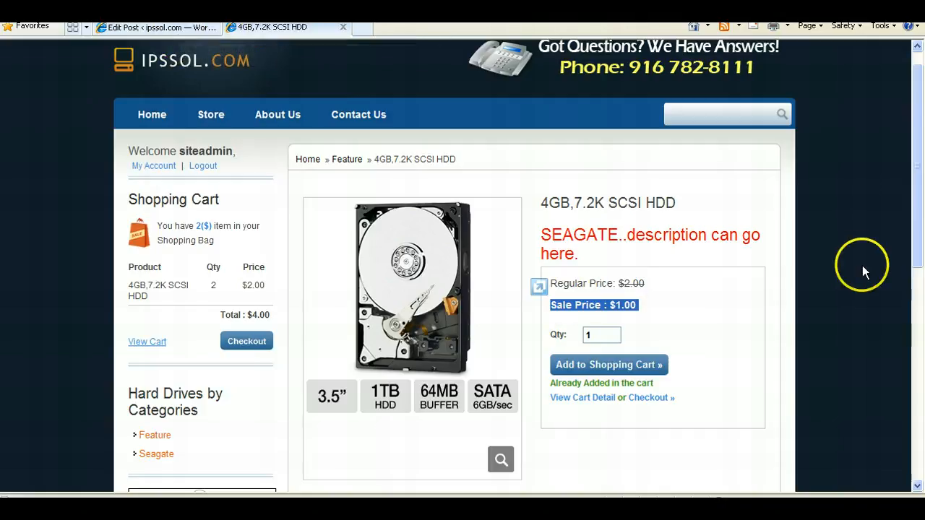
- Return to the post editor and start a new product post titled New Product Example 100 Gig Hard Drive
click(164, 119)
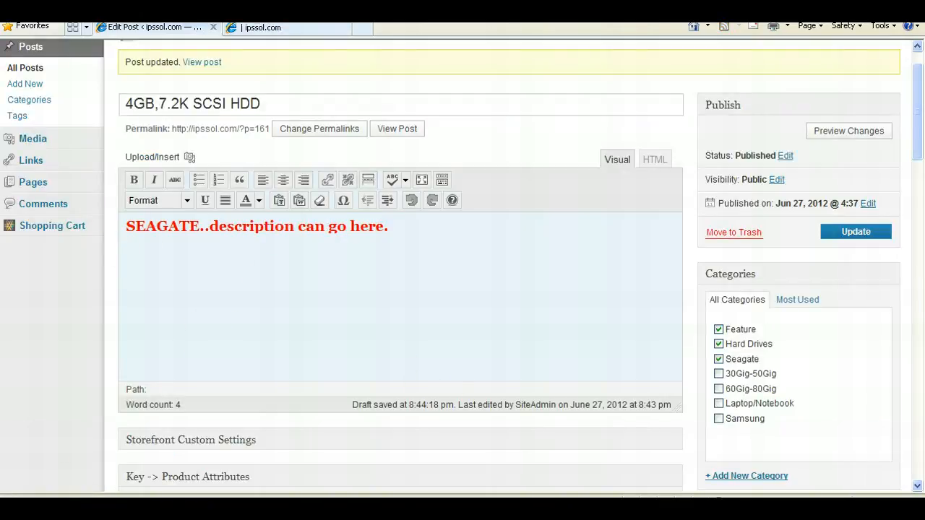
mouse_move(31, 234)
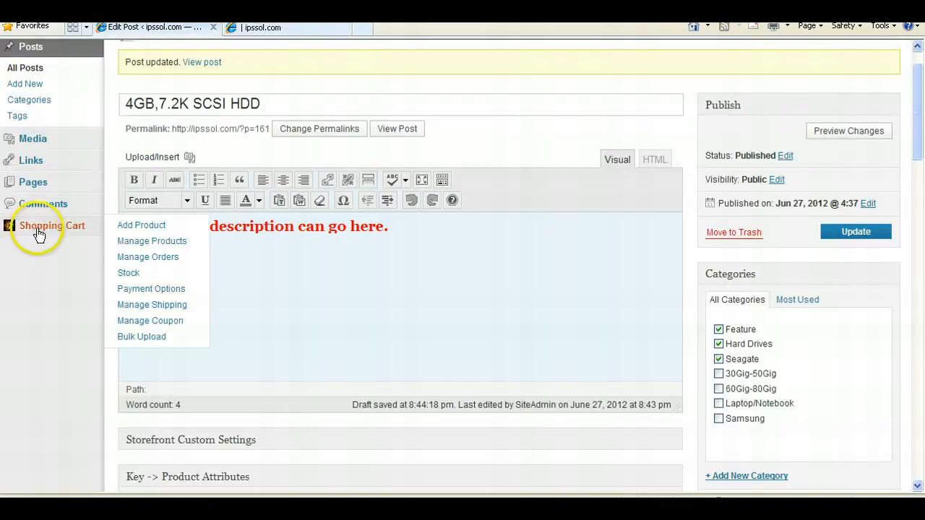
click(136, 229)
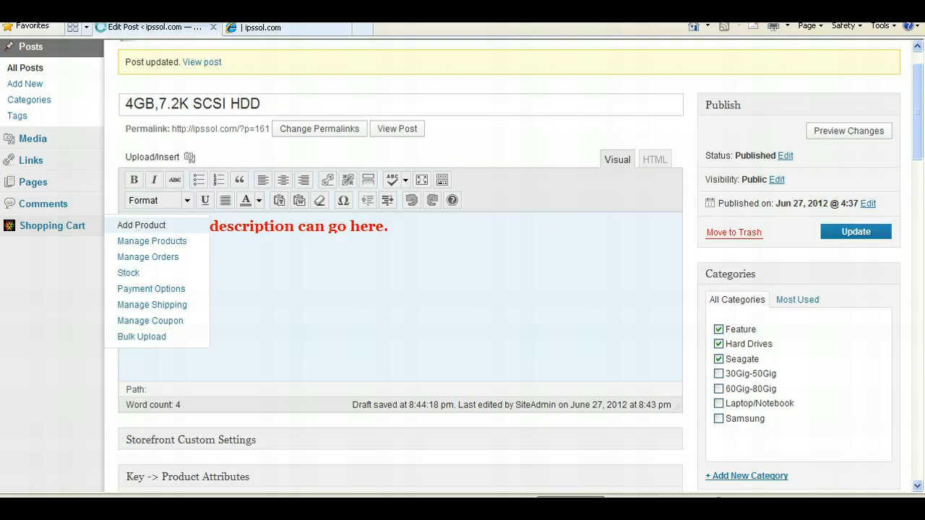
click(142, 225)
click(245, 105)
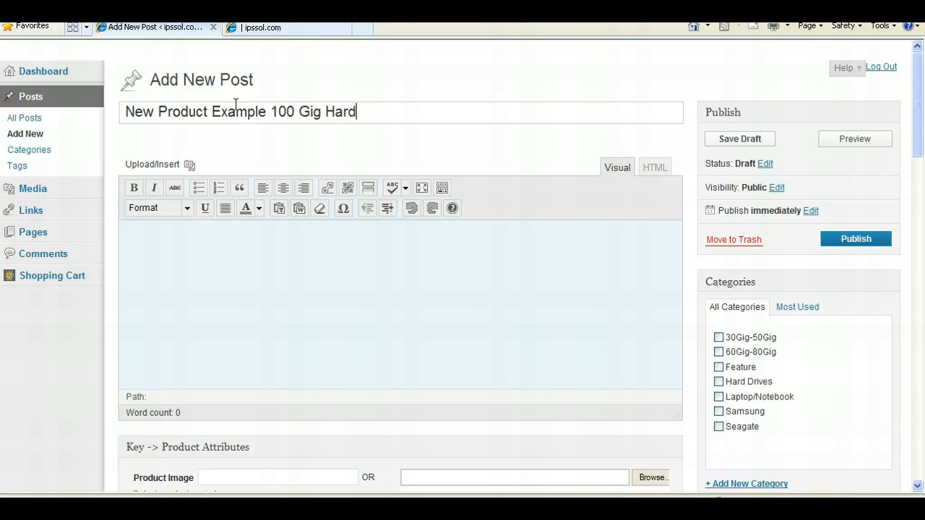
- Write the product description "Description goes here...this is great!"
click(431, 311)
text(Description g)
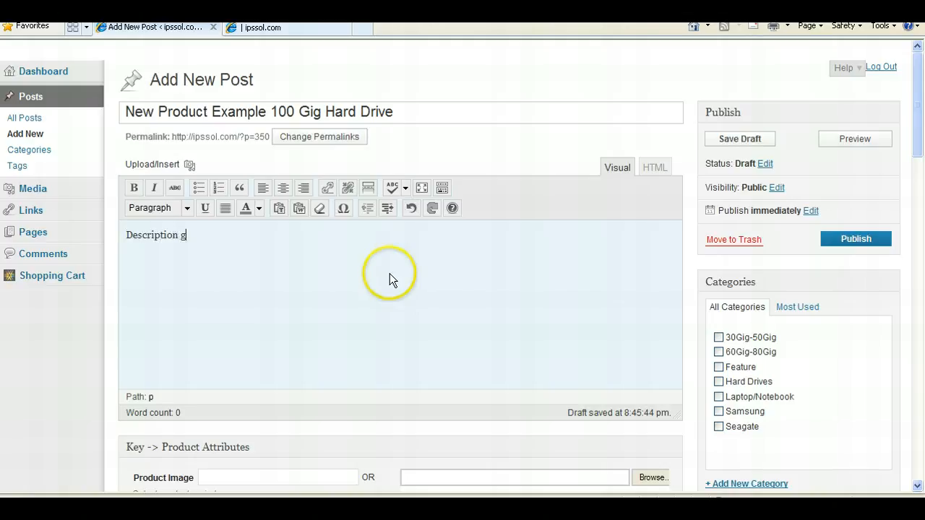
text(oes here...this is great!)
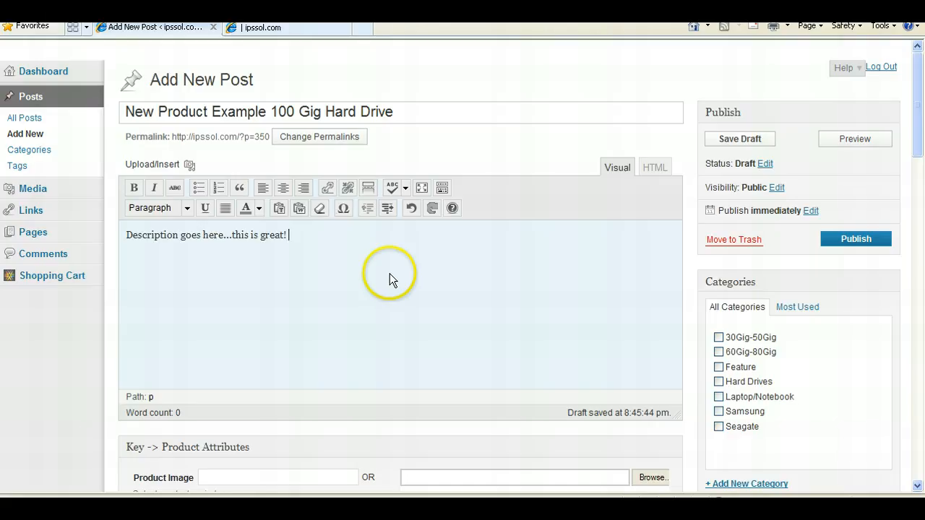
- Upload TSD-500ST-chicklet00-aa from the dummyharddrive3 folder as the main product image
scroll(384, 269, down, 3)
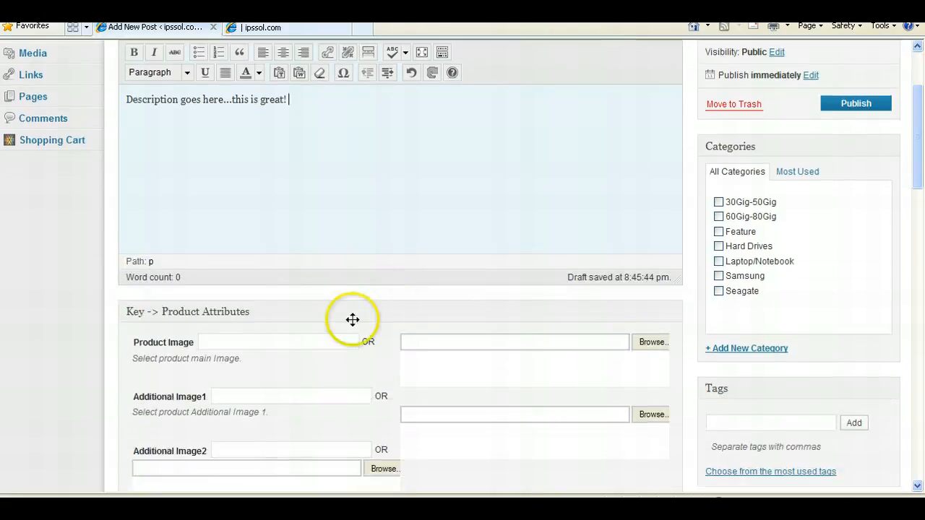
click(649, 342)
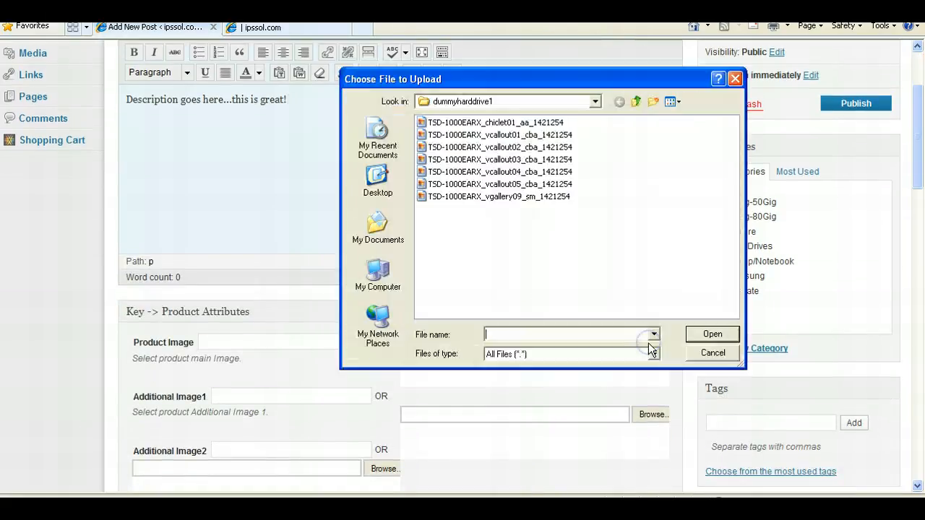
click(636, 102)
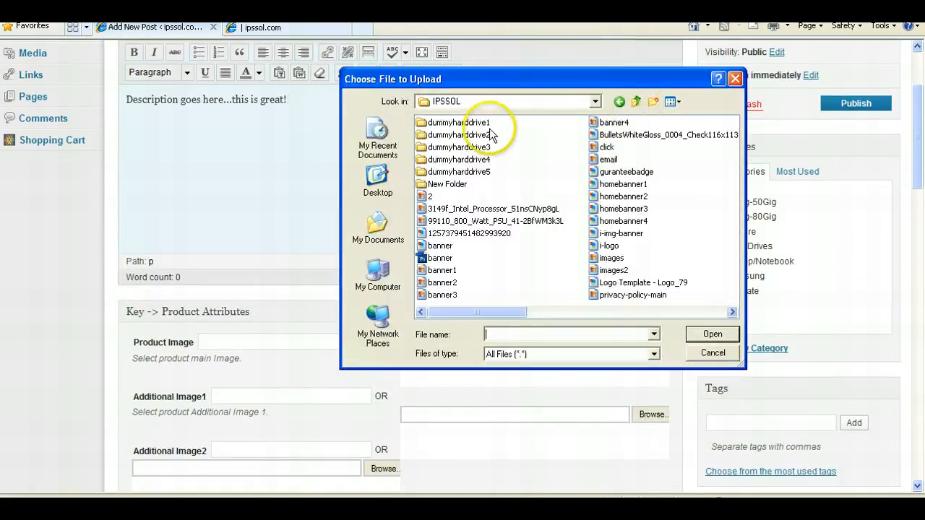
double_click(458, 134)
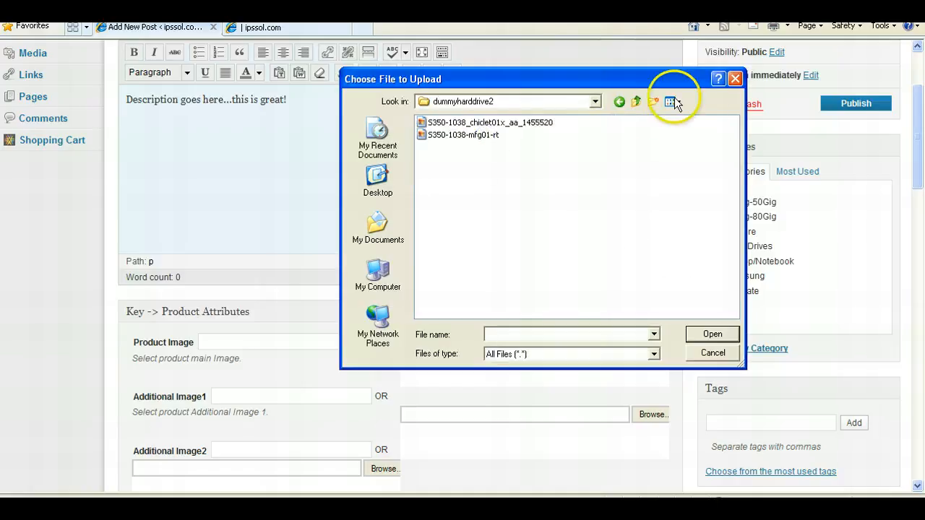
click(636, 102)
double_click(481, 142)
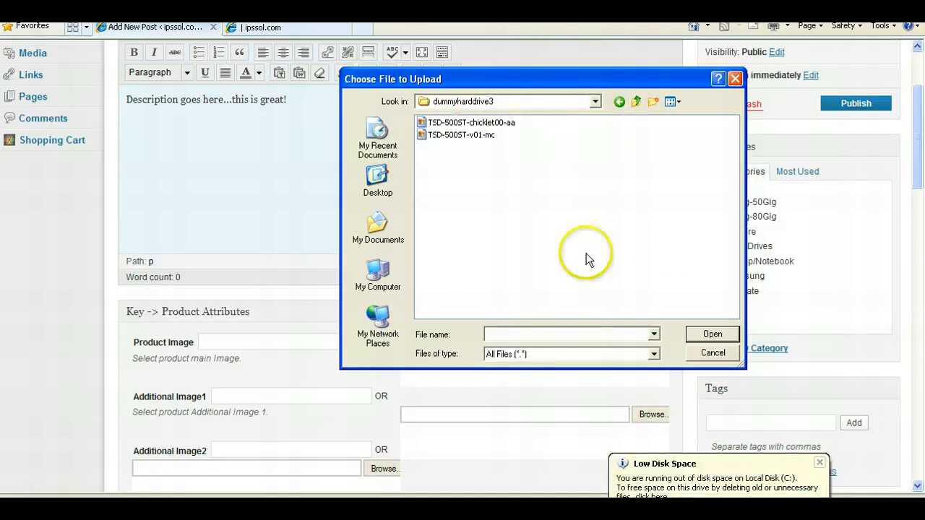
click(820, 462)
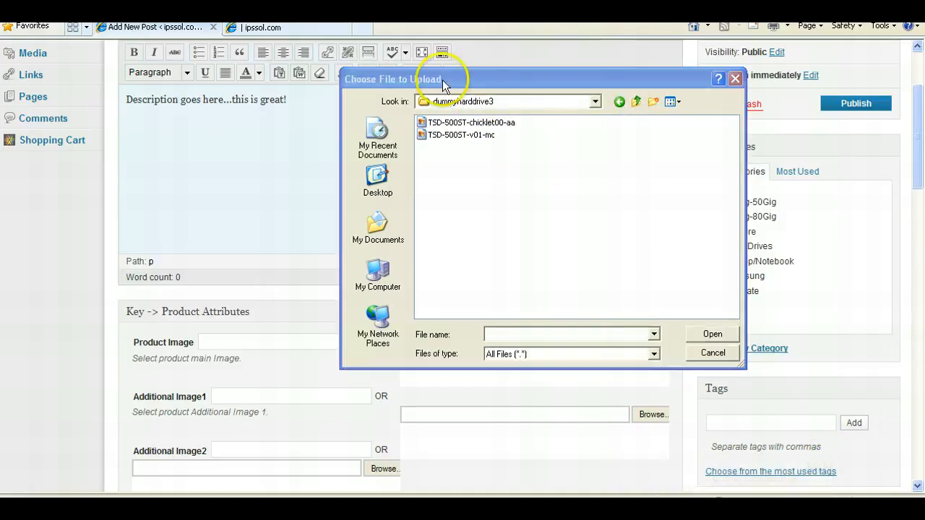
click(680, 101)
click(688, 113)
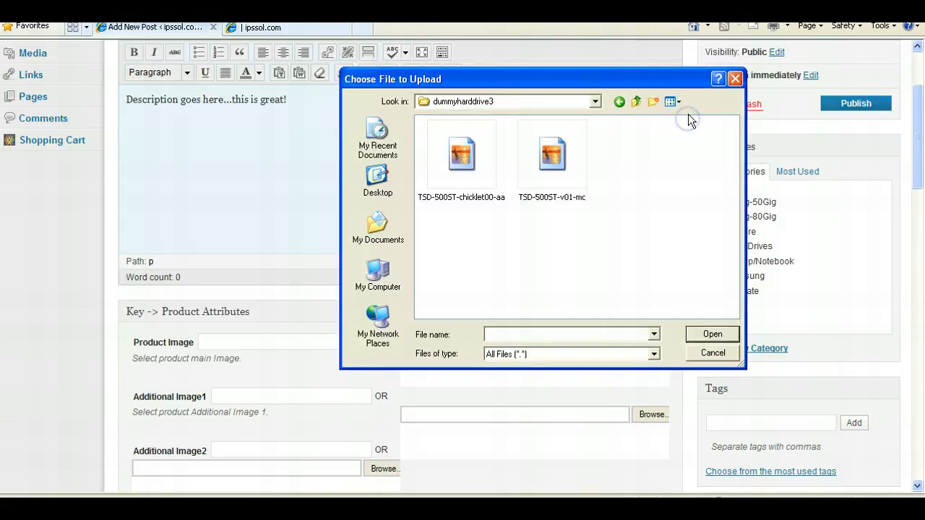
double_click(497, 179)
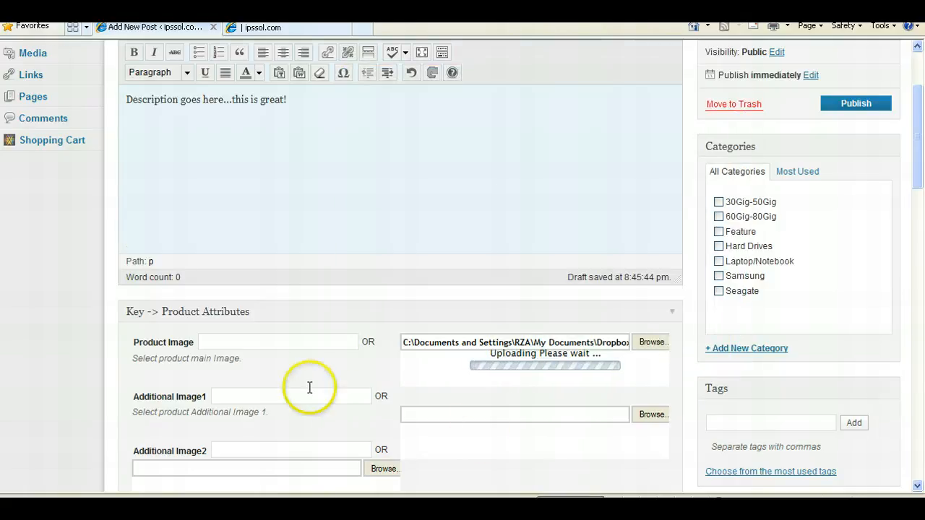
- Upload TSD-500ST-v01-mc from the same folder as Additional Image1
scroll(311, 386, down, 2)
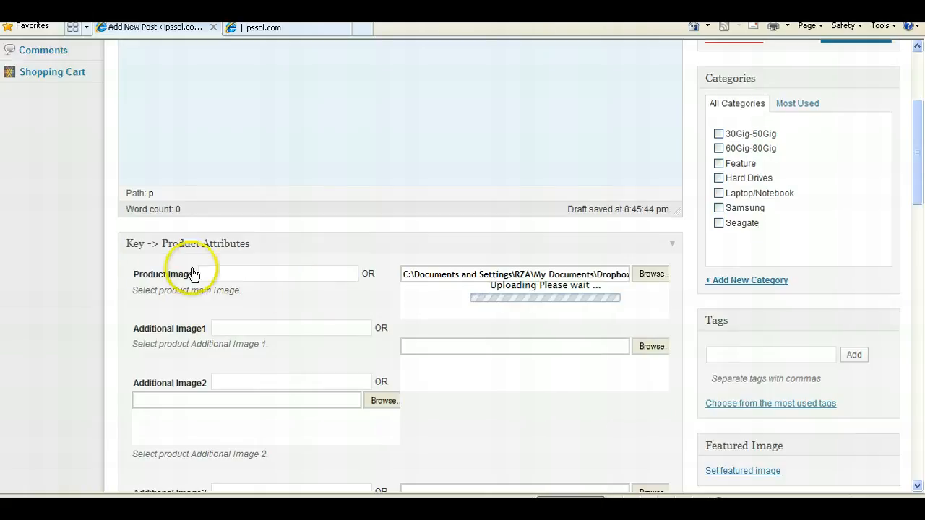
click(242, 327)
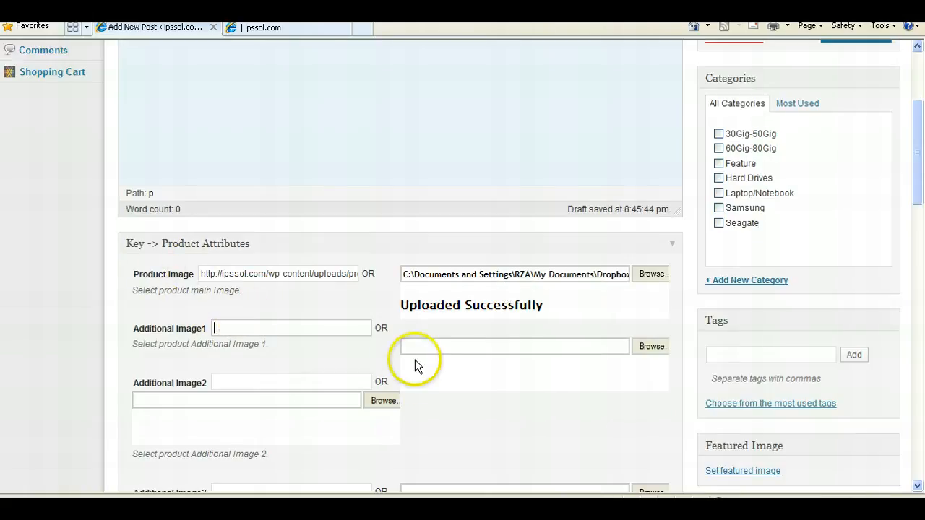
click(594, 346)
click(305, 324)
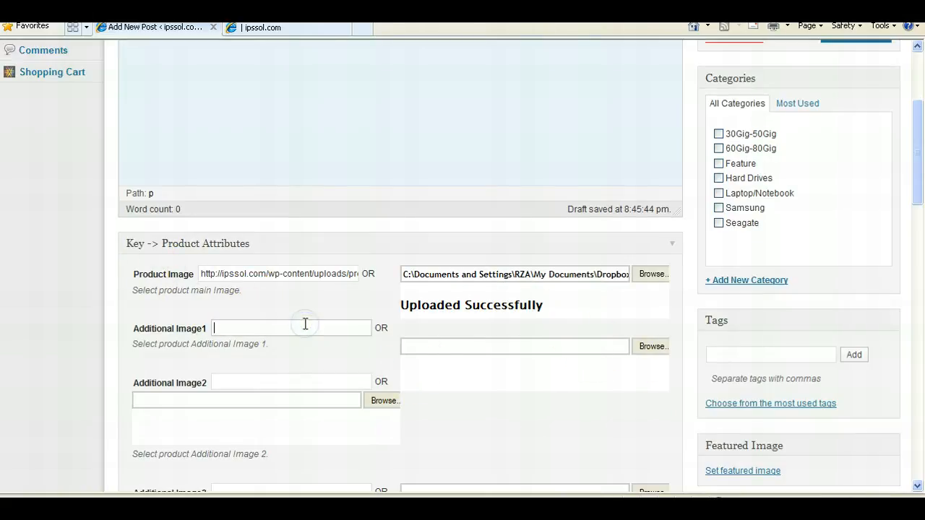
click(651, 346)
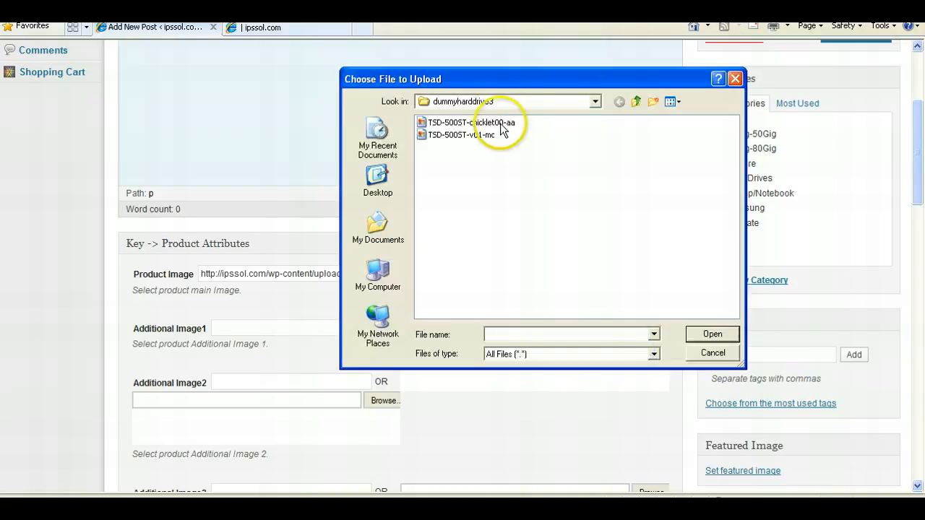
click(448, 136)
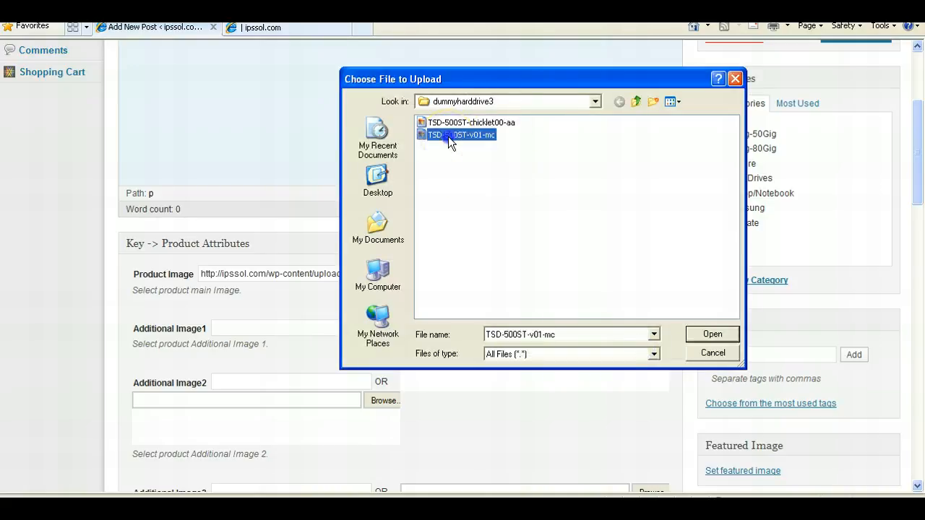
double_click(449, 137)
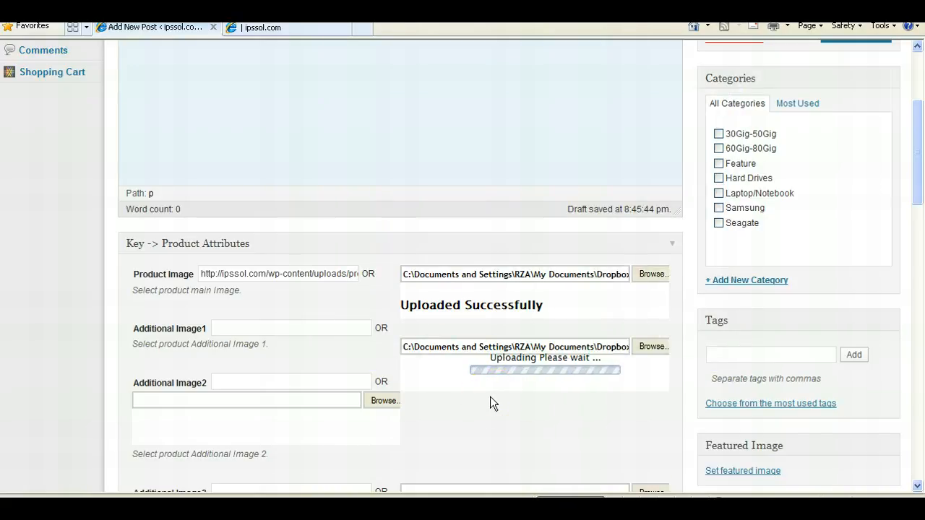
- Set the product's price to 2.00
scroll(490, 396, down, 2)
scroll(490, 397, down, 4)
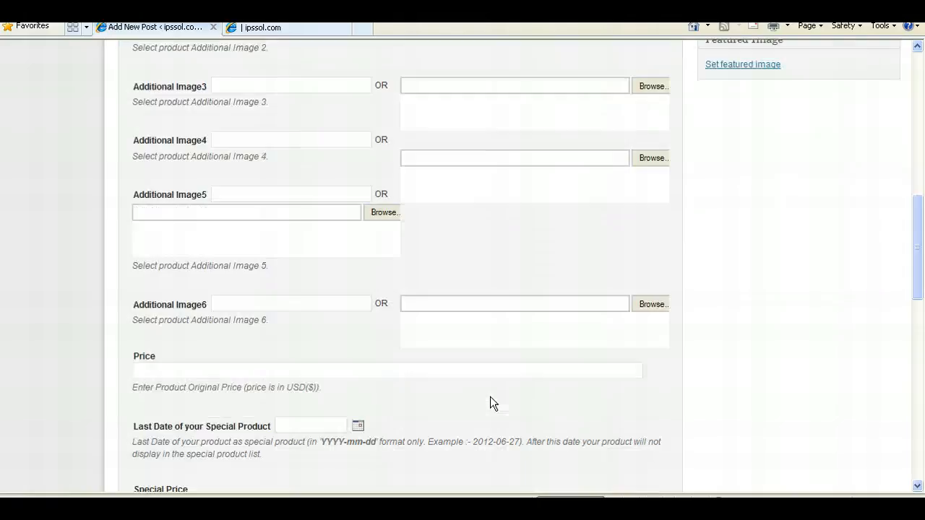
scroll(490, 396, down, 2)
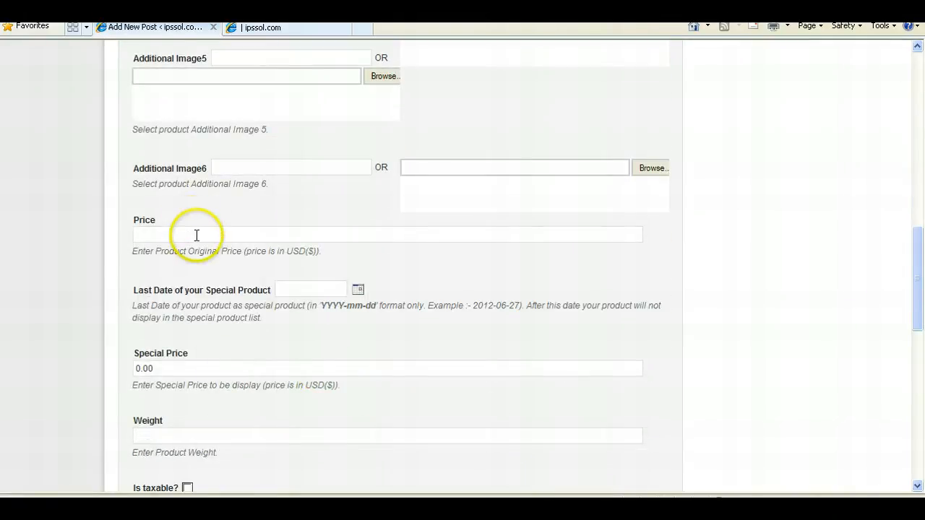
click(196, 234)
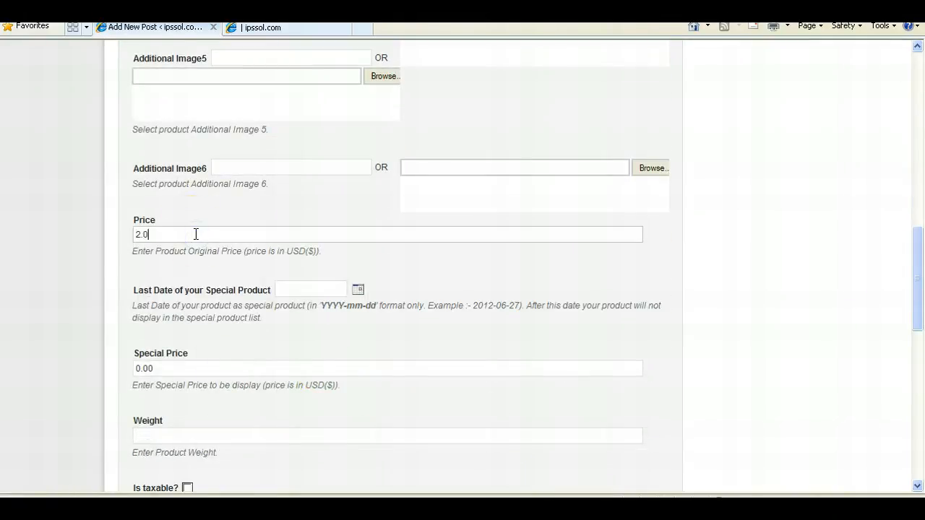
- Scroll through the remaining product attribute fields such as weight, size, color and stock options
scroll(191, 206, down, 3)
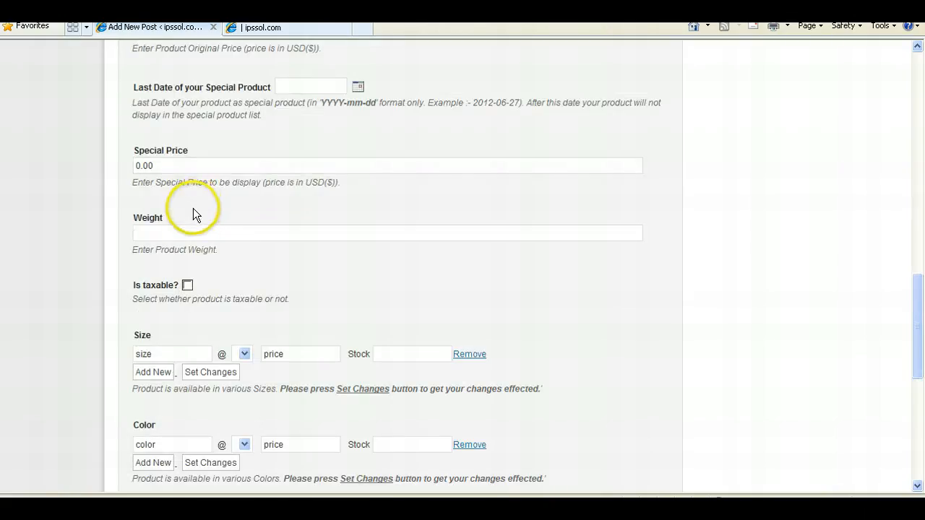
scroll(223, 229, down, 3)
scroll(224, 226, down, 3)
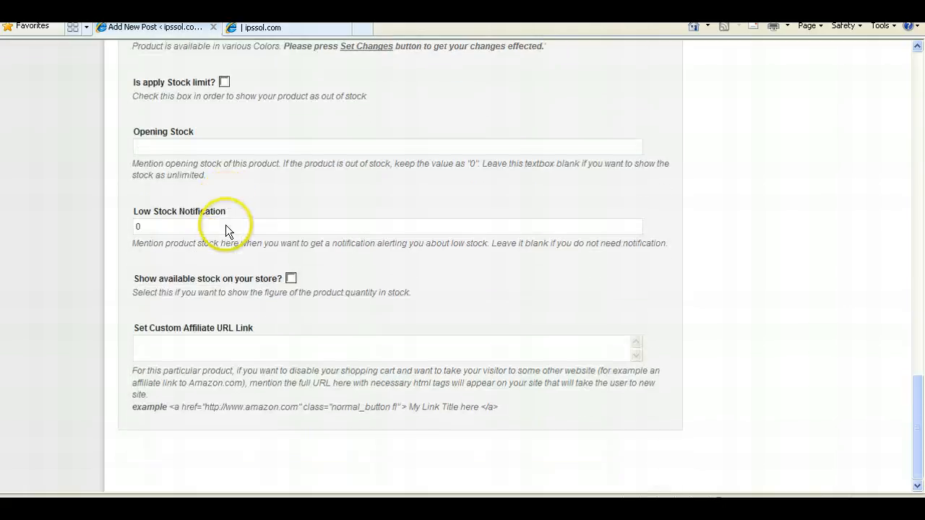
scroll(226, 225, up, 6)
scroll(274, 252, down, 4)
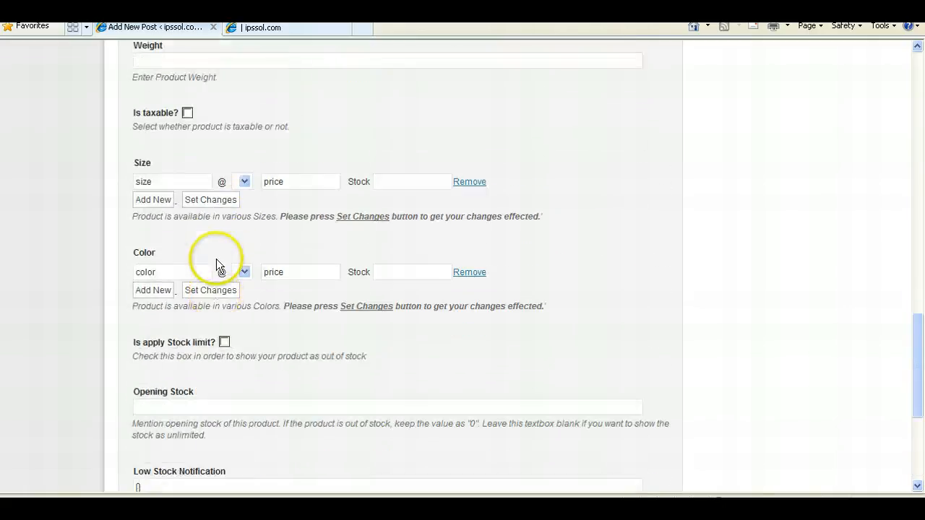
scroll(419, 200, up, 12)
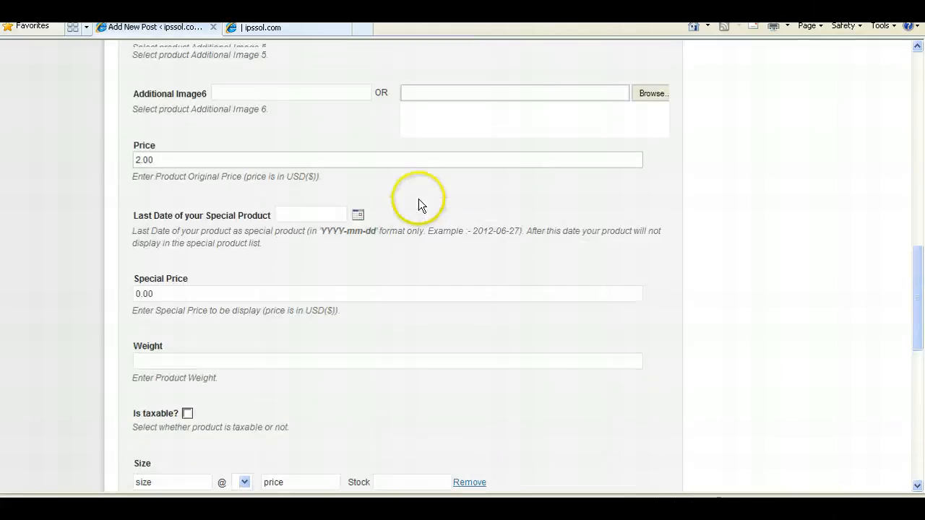
- Tick the Hard Drives category and enter a new category named Solid State Hard Drives with its parent list
scroll(723, 257, up, 4)
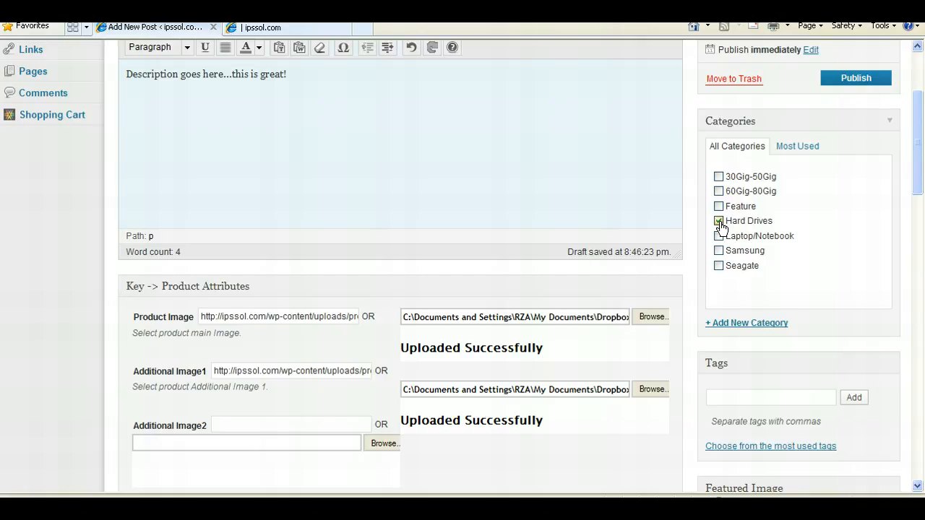
click(743, 326)
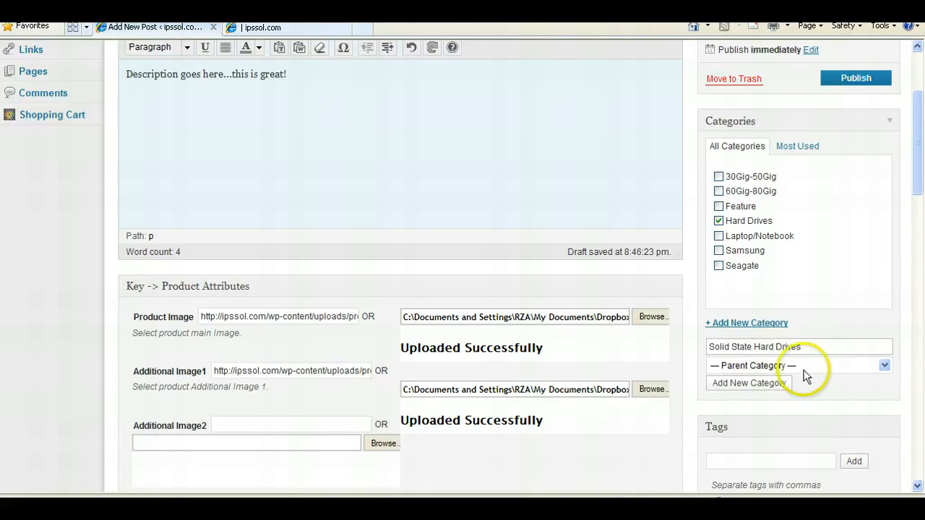
click(766, 364)
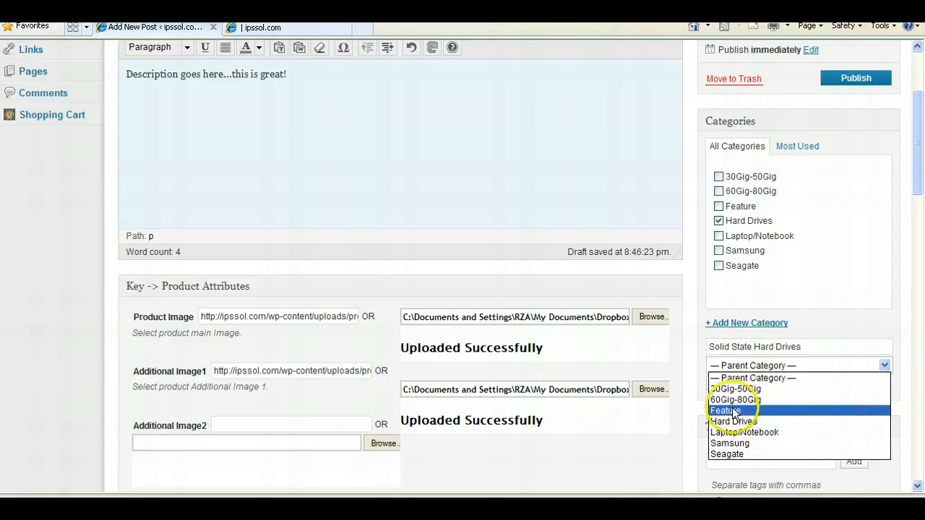
click(922, 118)
drag(922, 118, 922, 82)
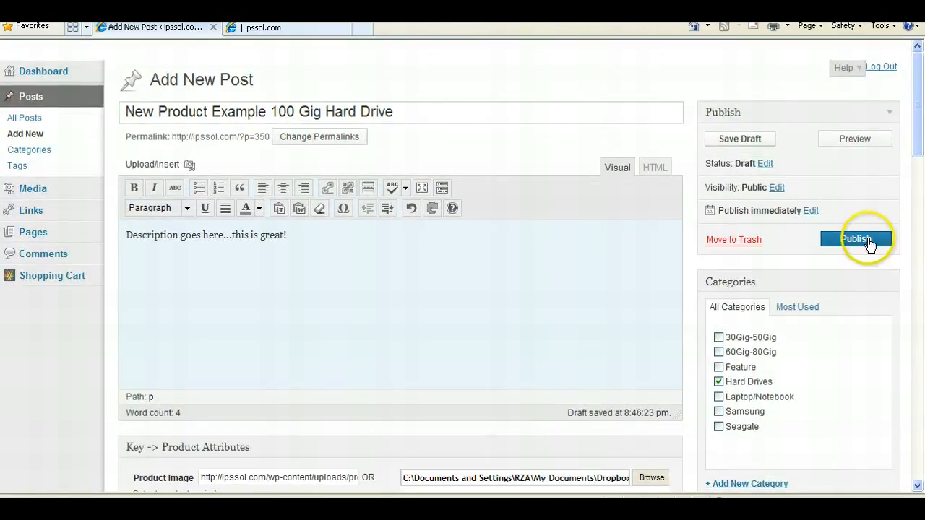
- Save the new product as a draft and review its post status options, keeping Draft
click(743, 140)
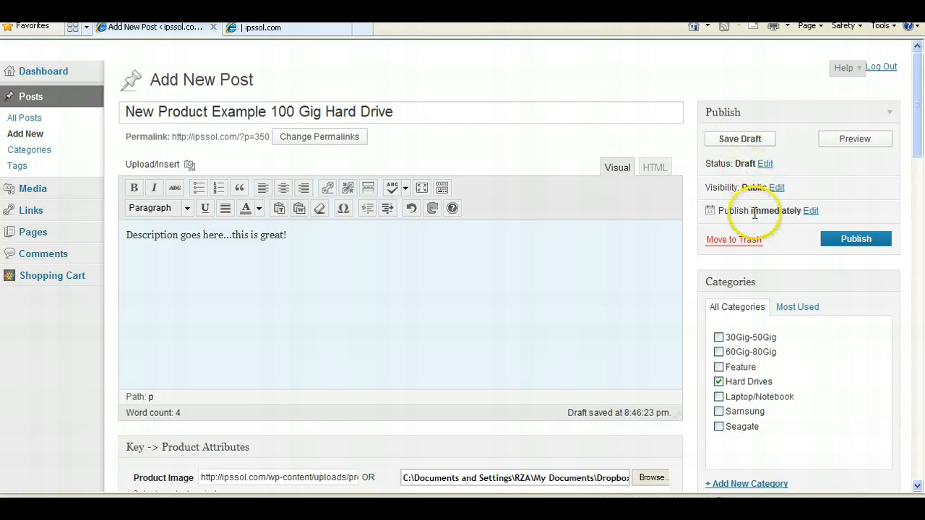
click(763, 165)
click(746, 182)
click(747, 182)
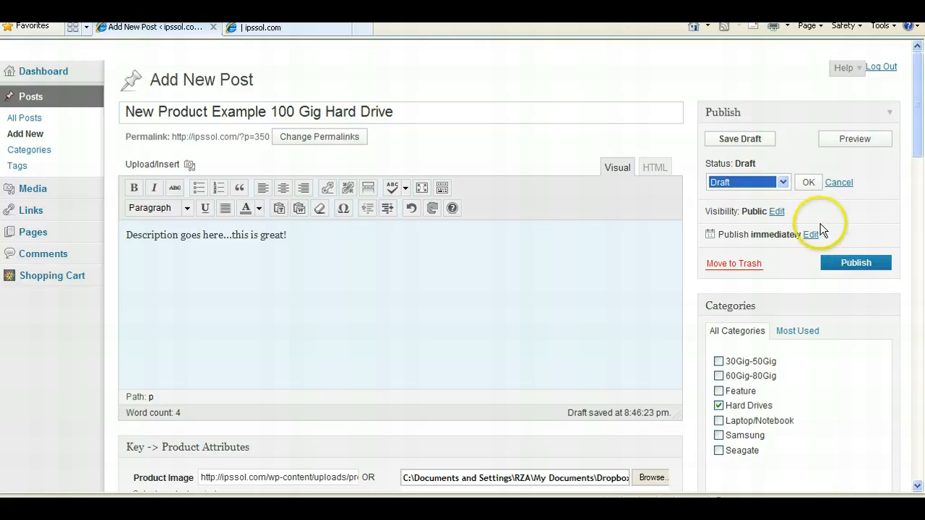
click(807, 183)
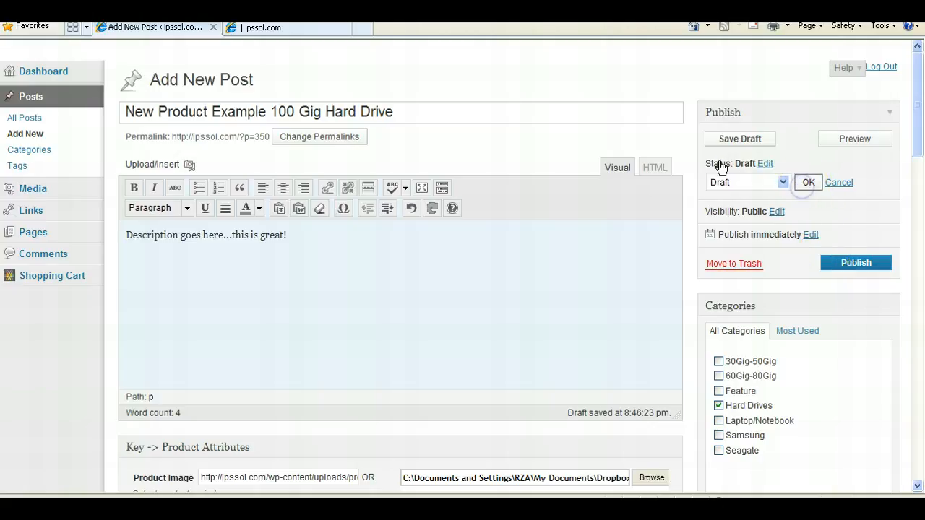
- Set the new product's status to Pending Review and publish the post
click(763, 164)
click(746, 182)
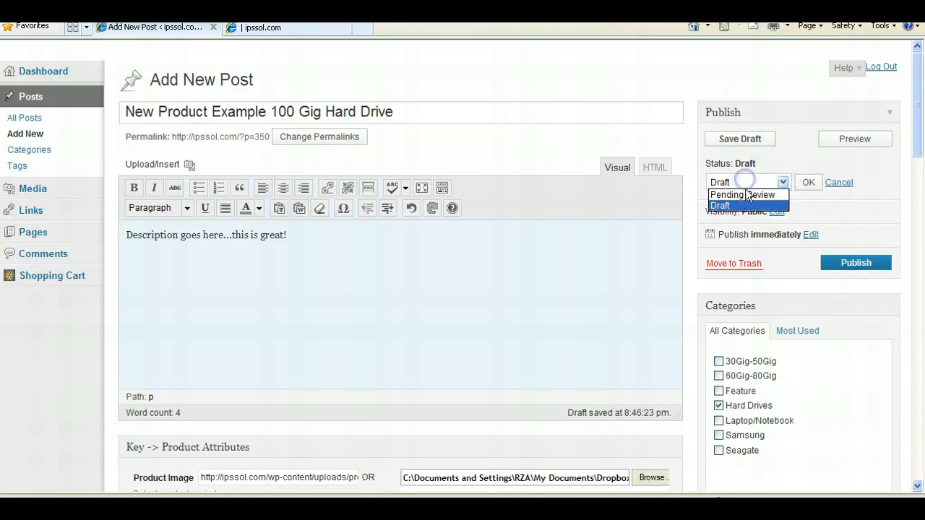
click(746, 194)
click(867, 263)
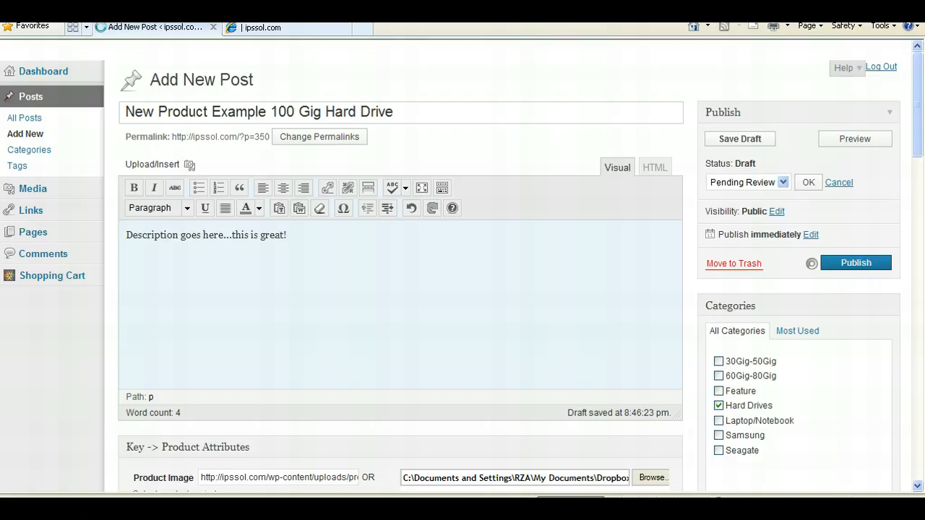
- Scroll through the published product post's fields and open the post on the store site
scroll(831, 370, down, 1)
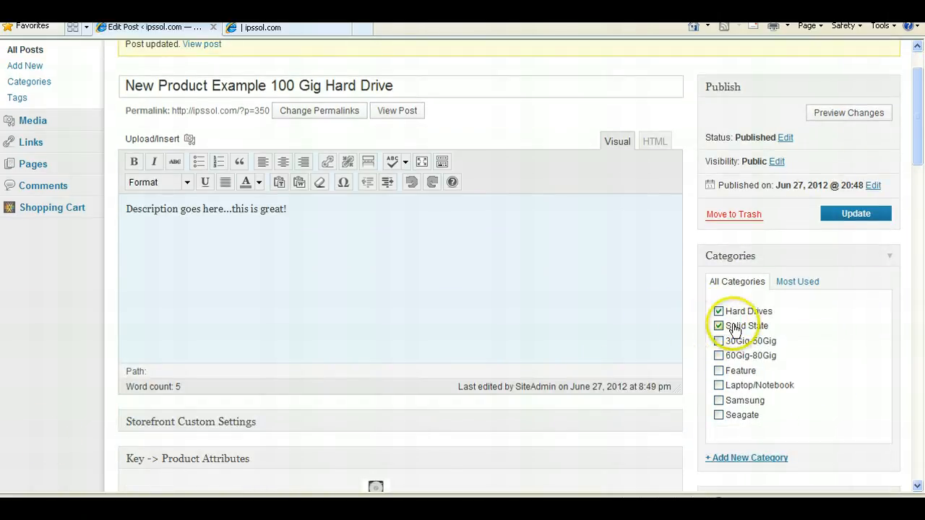
scroll(722, 326, down, 5)
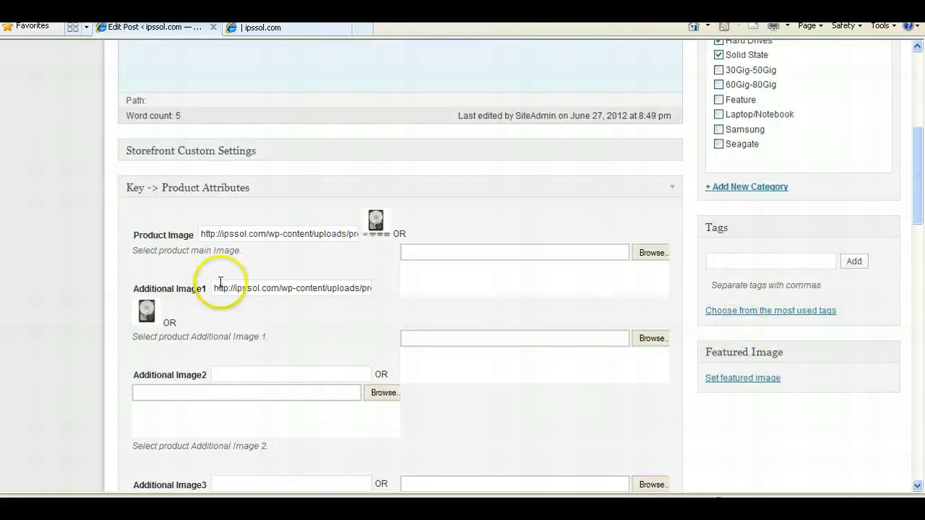
scroll(427, 387, down, 6)
scroll(423, 384, up, 10)
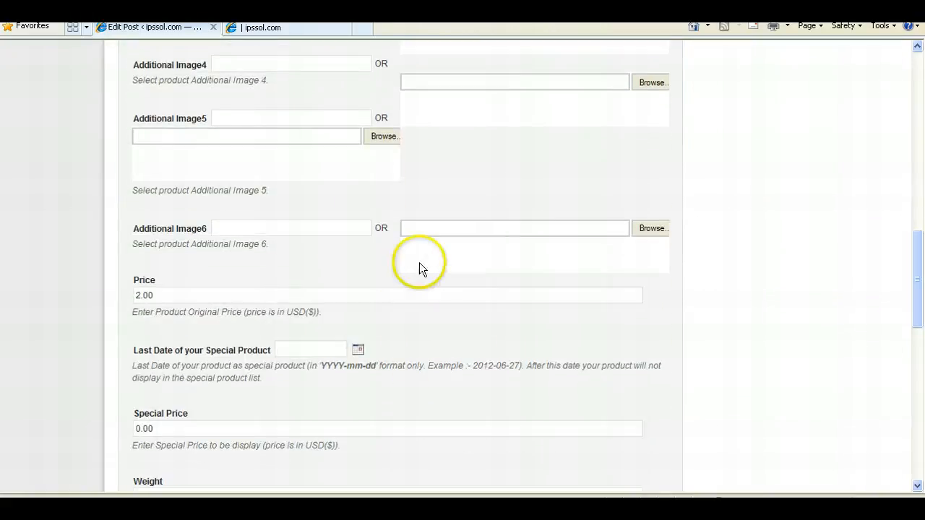
scroll(423, 266, up, 2)
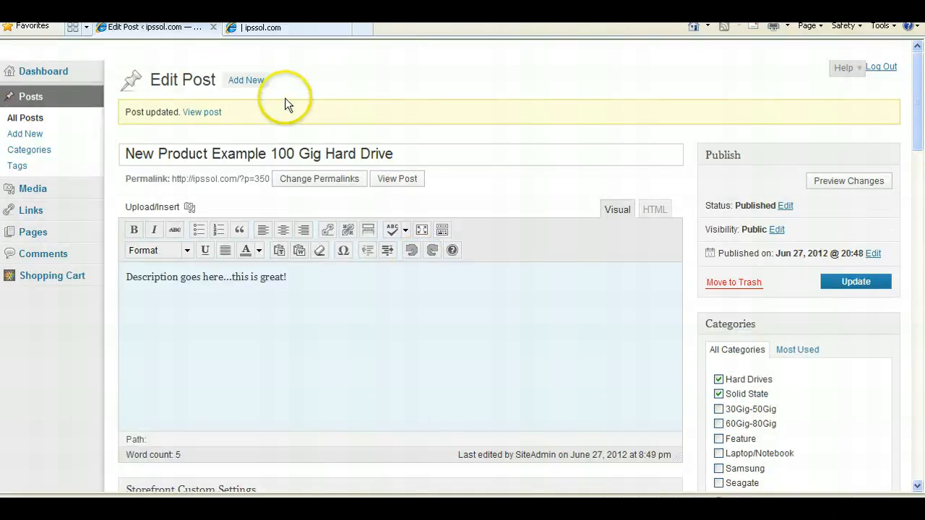
click(212, 113)
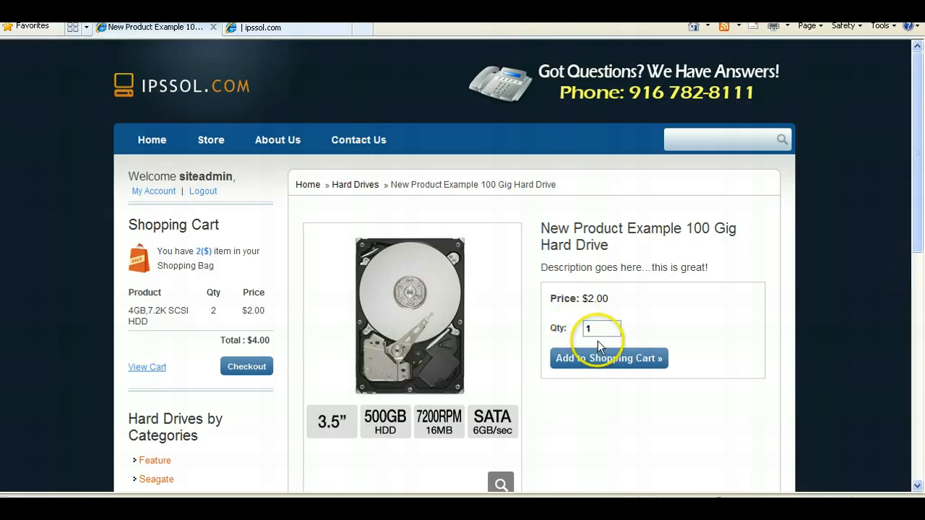
- Examine the product page, enlarging the main image and thumbnail in the lightbox and closing it
scroll(599, 345, down, 2)
scroll(598, 345, up, 1)
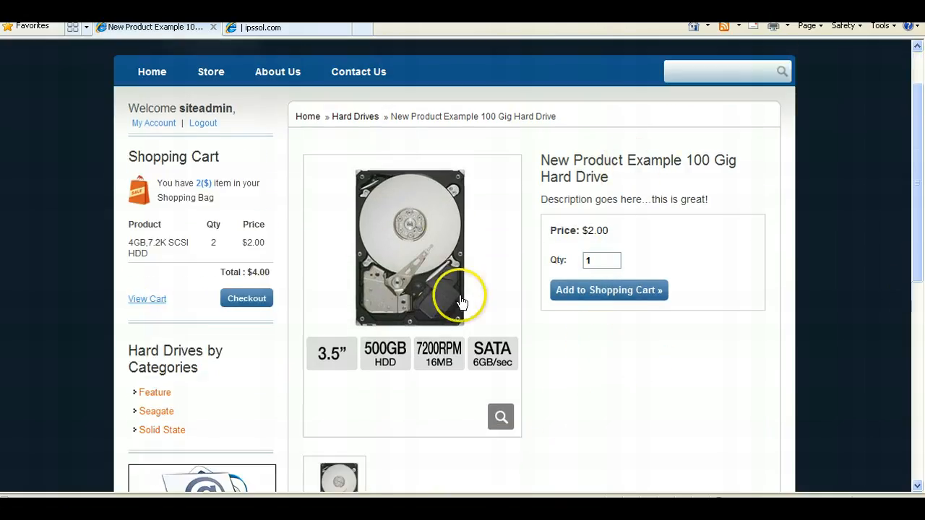
click(500, 419)
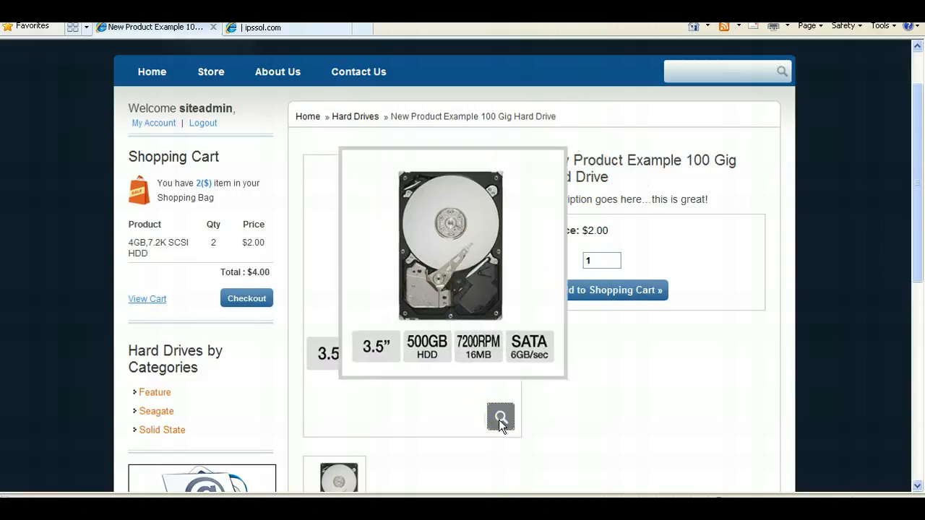
click(574, 141)
scroll(531, 340, down, 4)
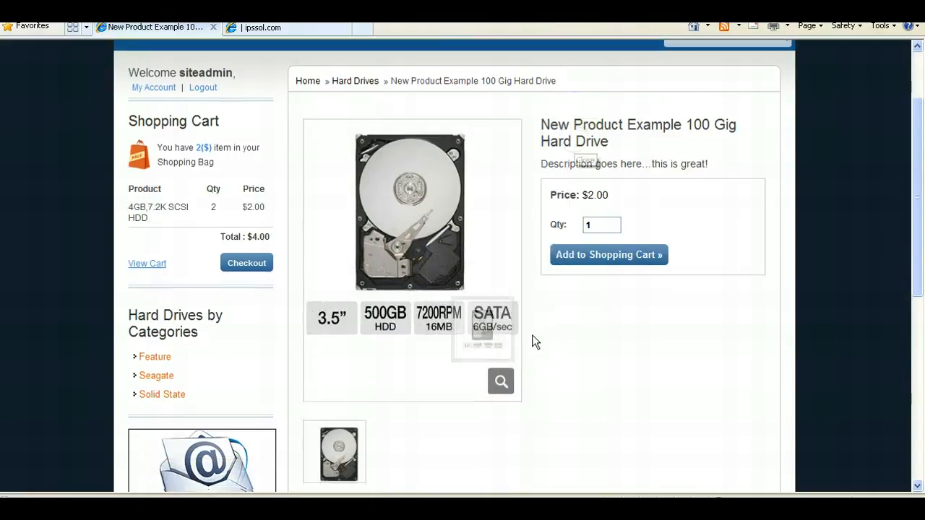
click(354, 373)
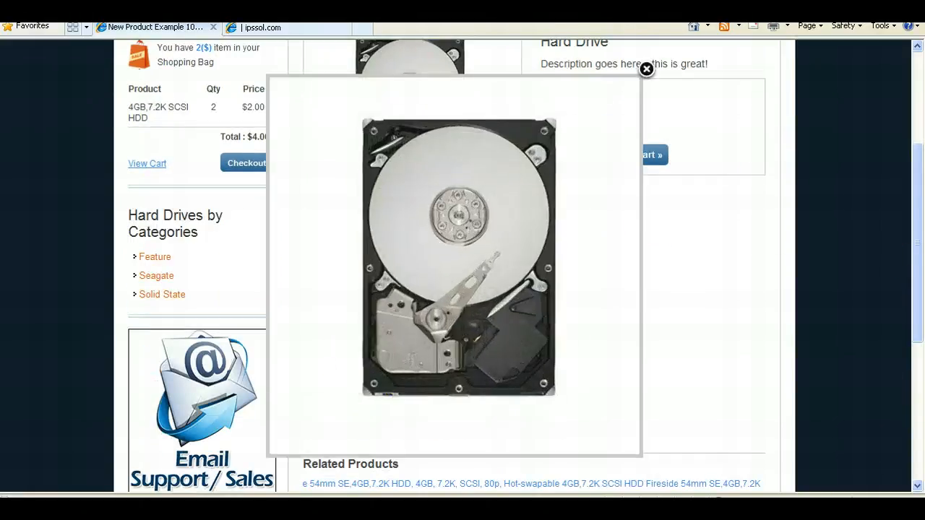
click(646, 69)
scroll(789, 322, up, 4)
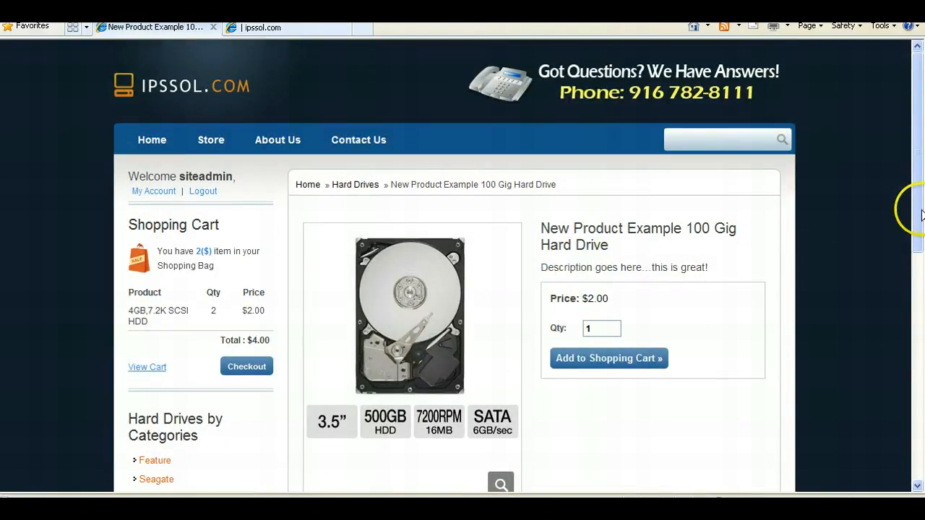
drag(917, 209, 917, 322)
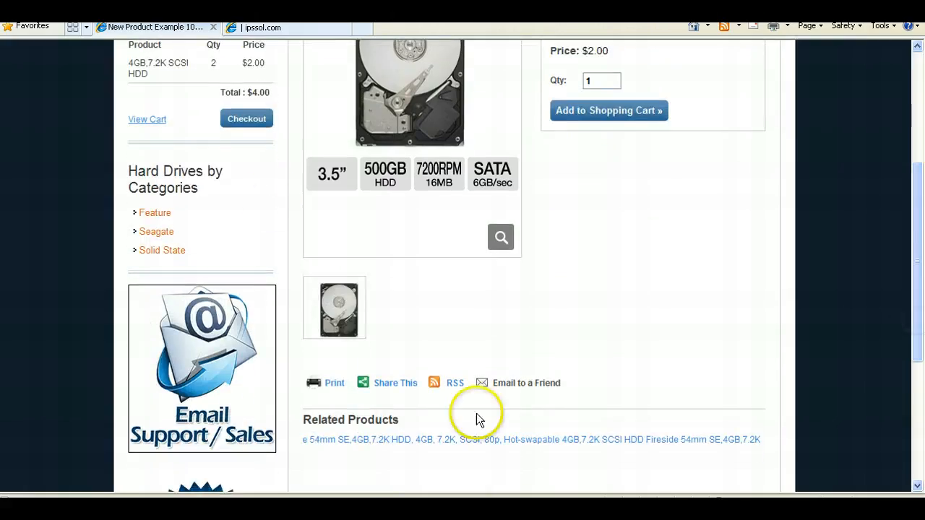
scroll(675, 304, up, 7)
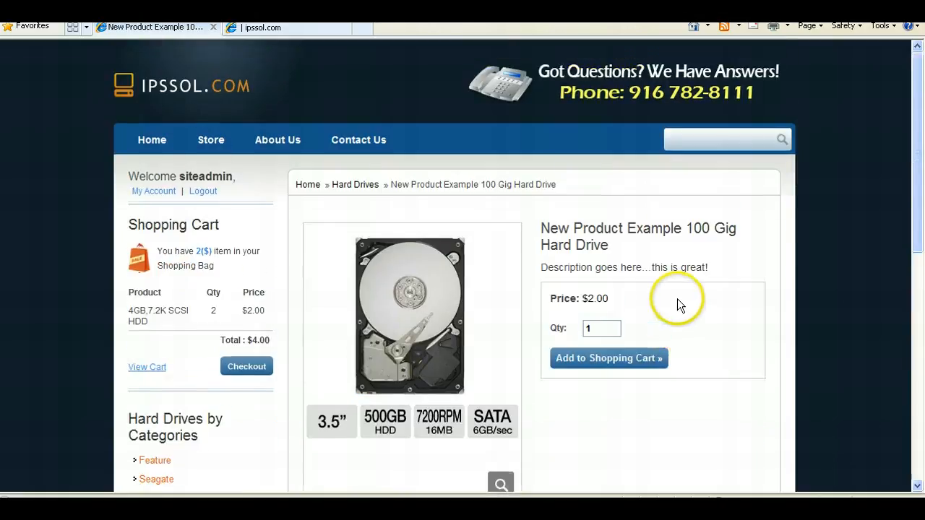
- Open the Solid State category from the store menu and return to the product page
mouse_move(217, 148)
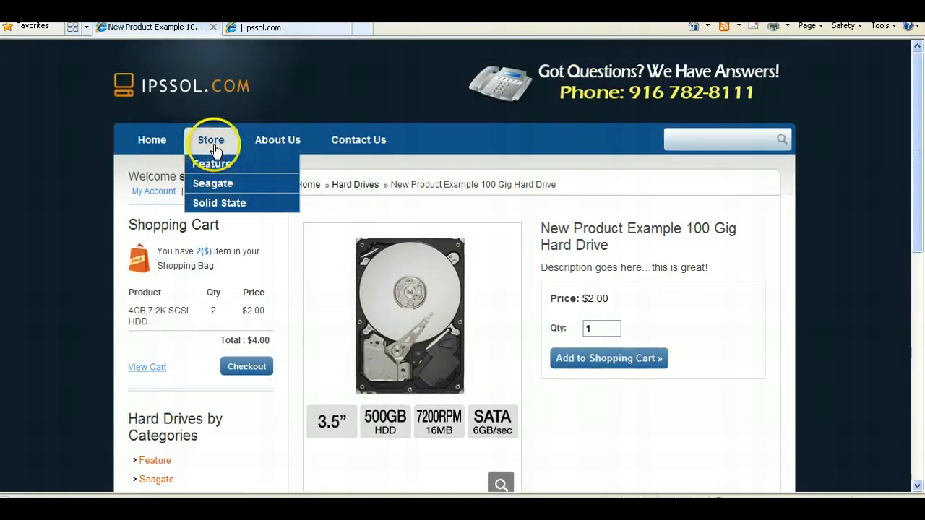
click(222, 204)
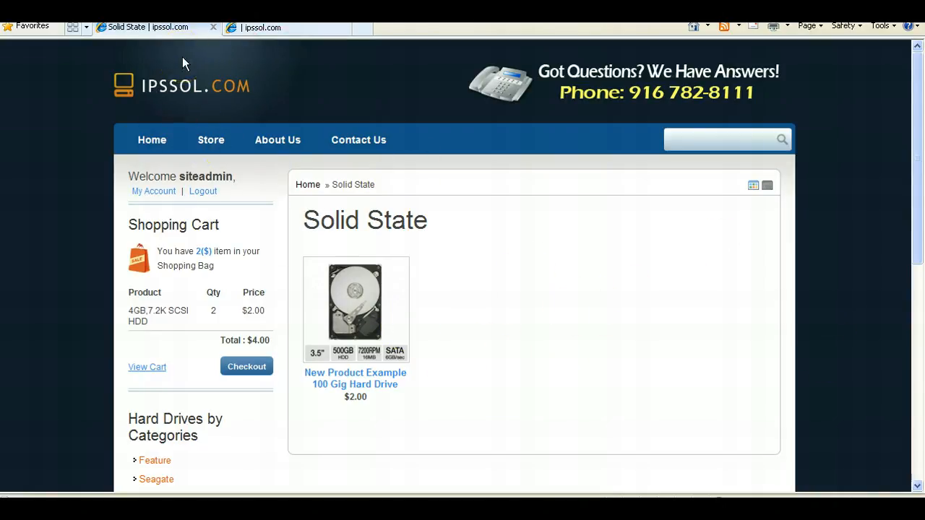
click(168, 88)
click(16, 153)
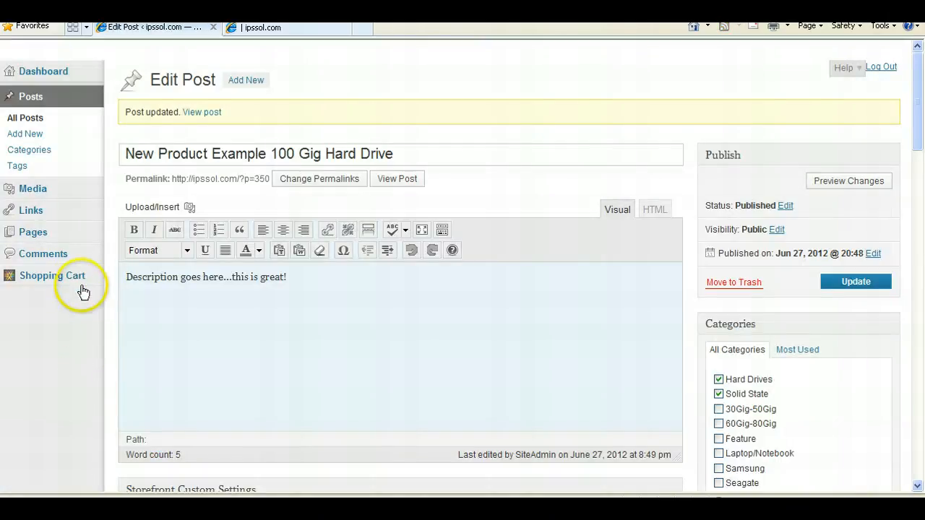
- Review the existing coupon codes under Manage Coupon and open the Add Coupon form
mouse_move(76, 279)
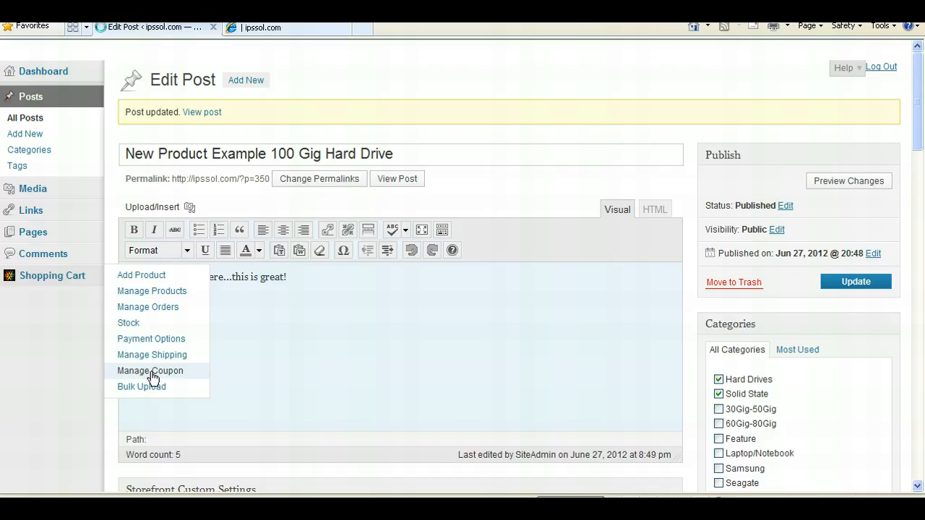
click(152, 373)
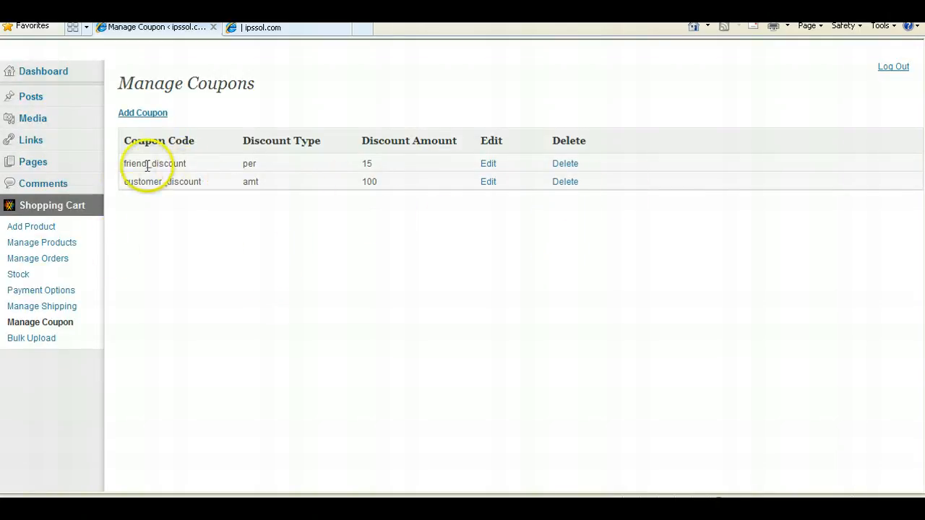
drag(125, 165, 187, 163)
click(174, 163)
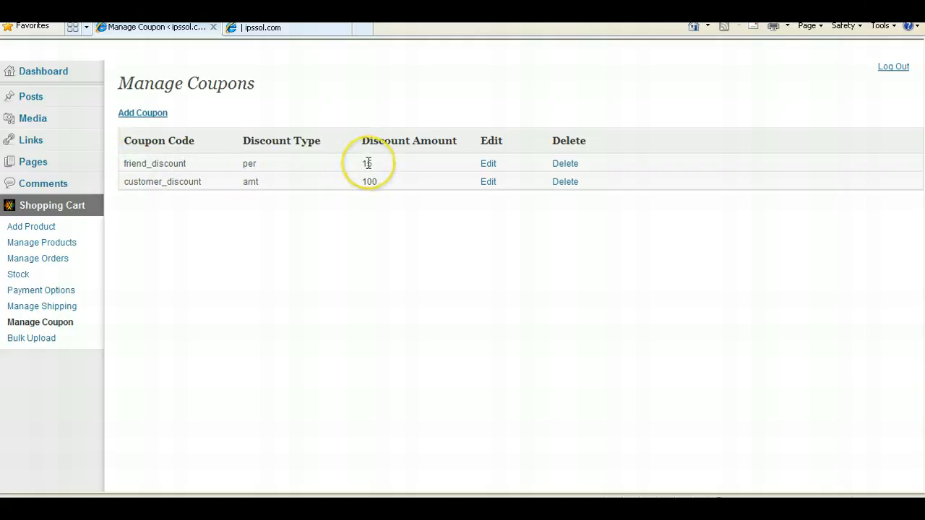
drag(206, 181, 138, 180)
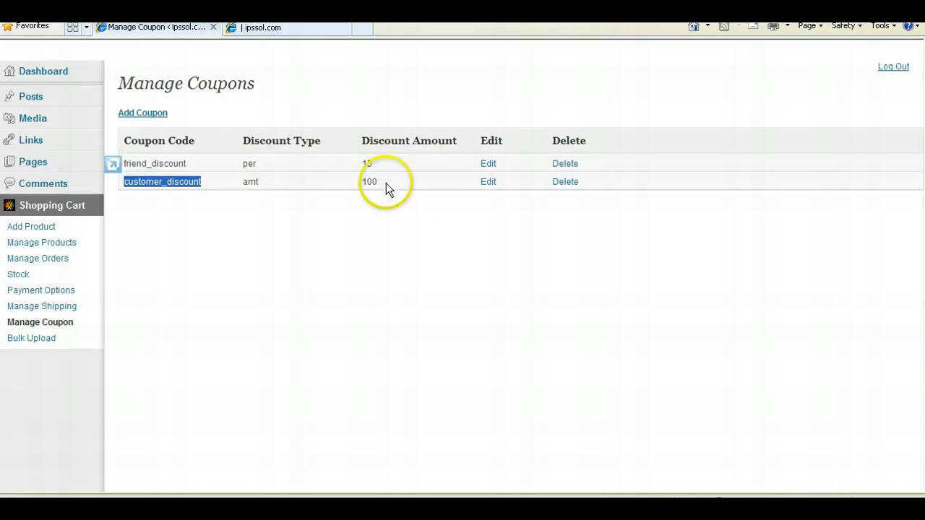
click(372, 236)
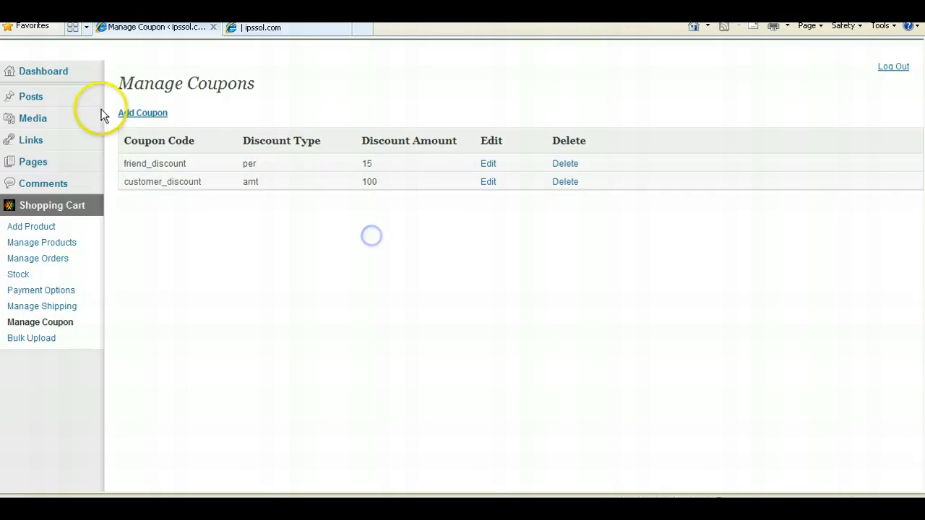
click(165, 117)
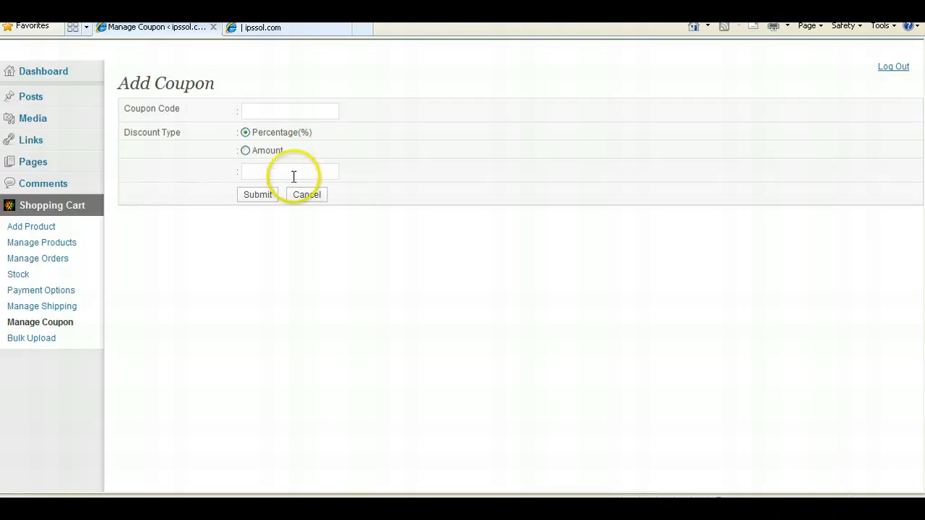
- Review the available payment methods under Payment Options
click(36, 295)
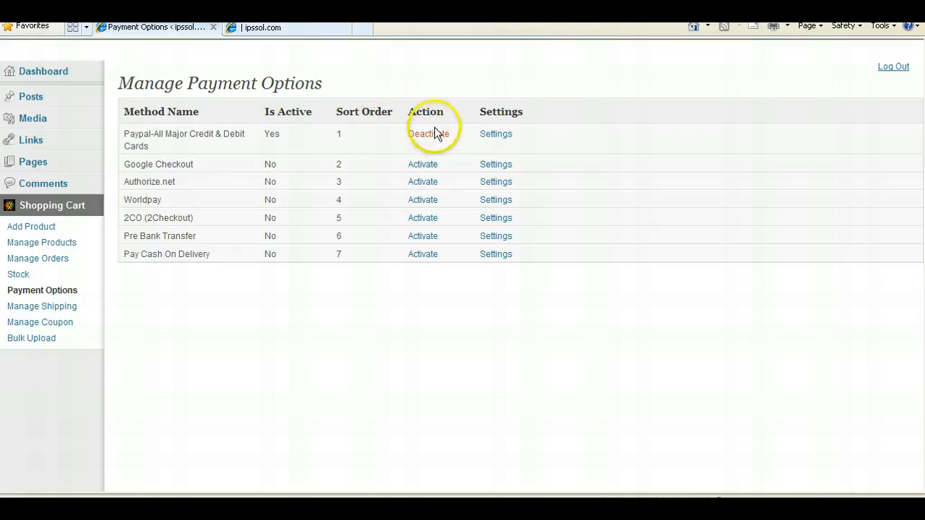
click(502, 137)
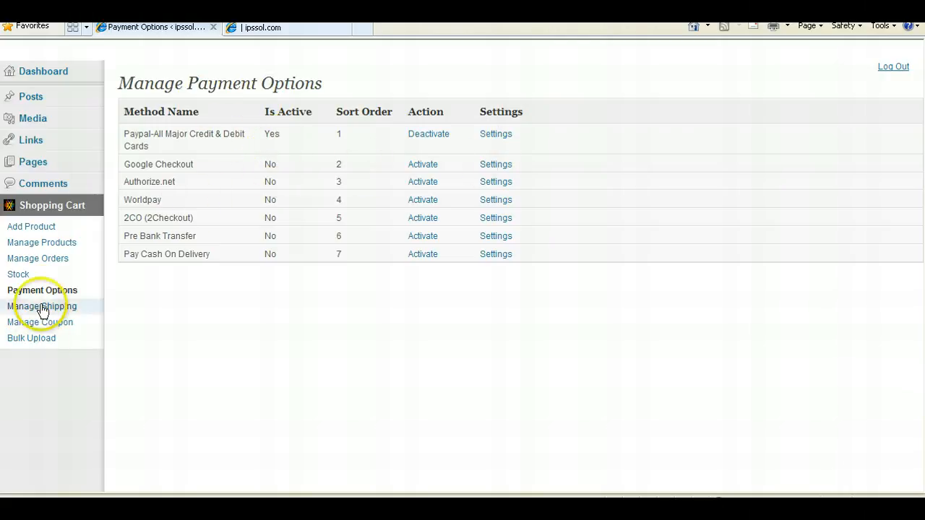
- Open Manage Orders, try its payment type and order status filters, and view the customer's user profile
click(51, 264)
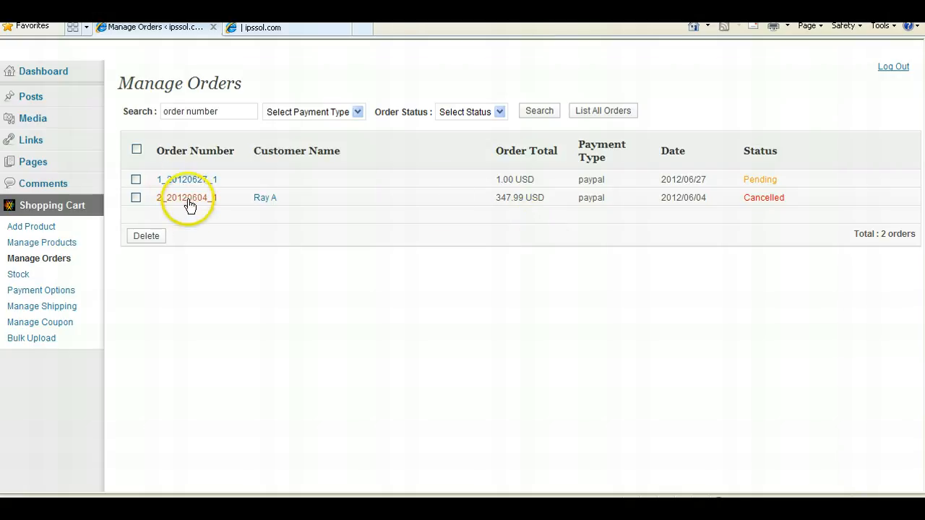
click(355, 112)
click(450, 112)
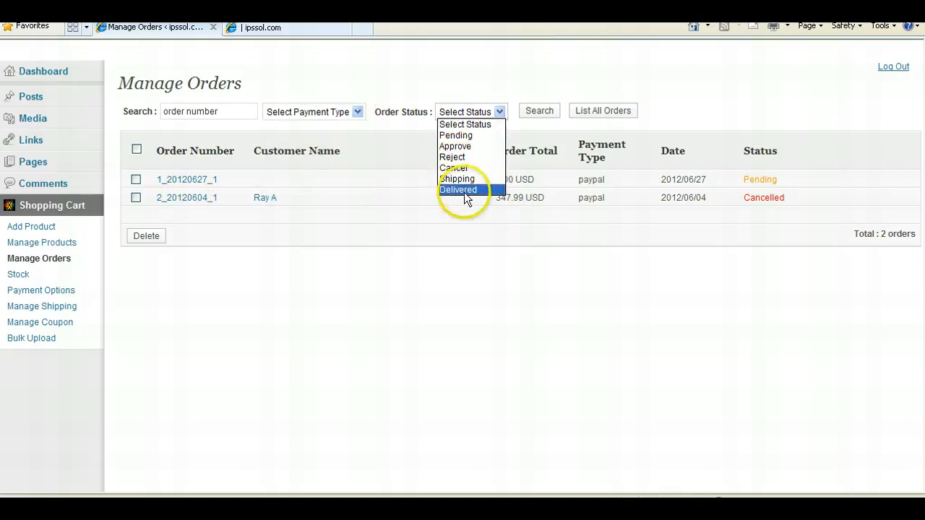
click(394, 304)
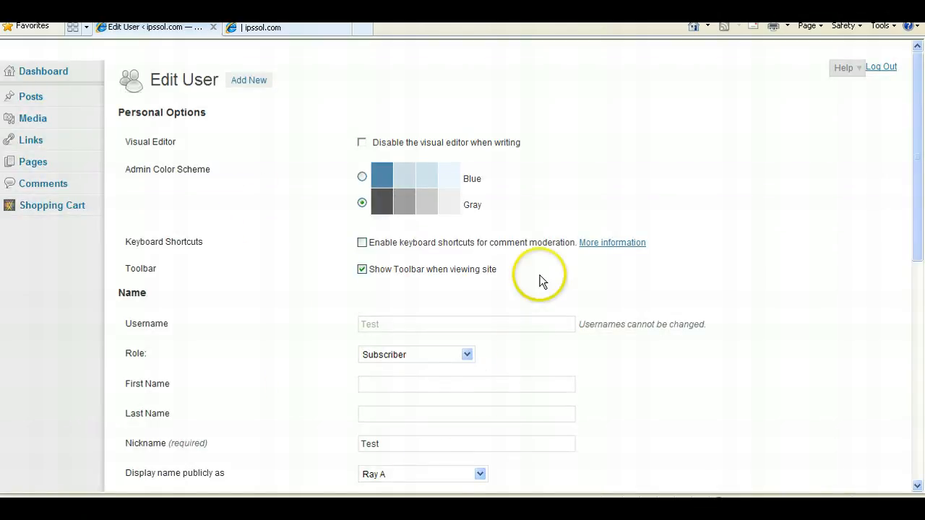
scroll(541, 279, down, 6)
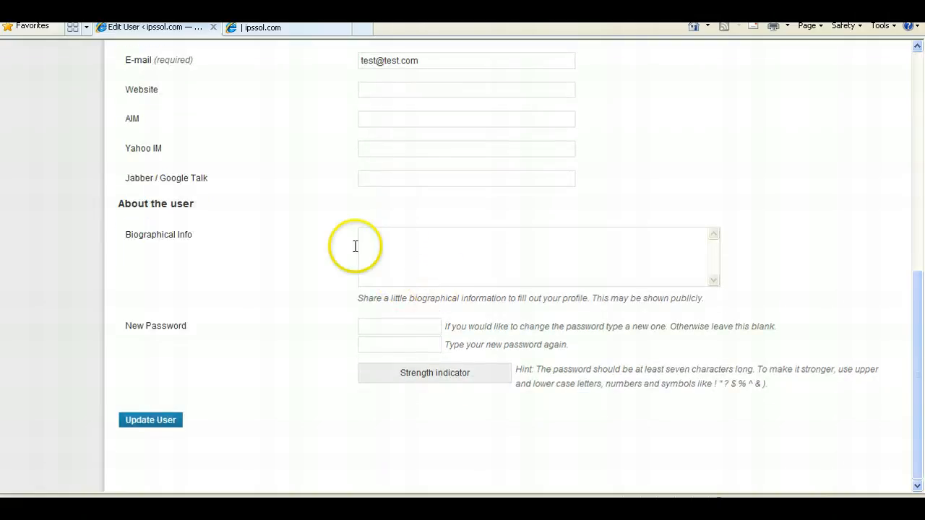
scroll(355, 242, up, 6)
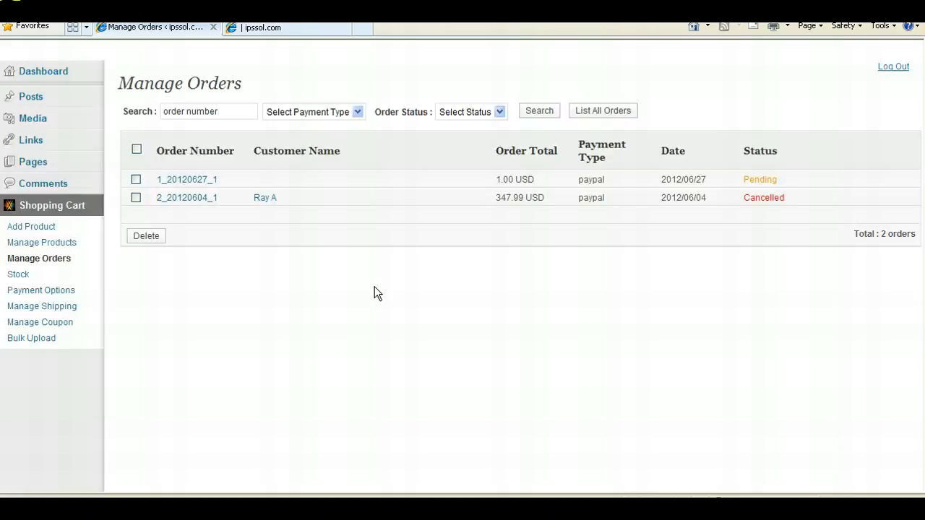
- Open the cancelled order and review its customer, payment, product and total details
click(192, 201)
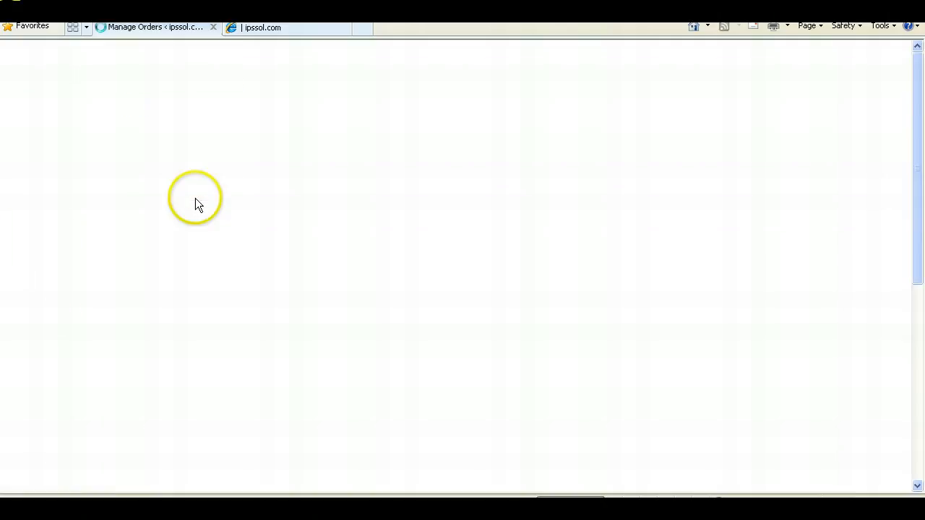
scroll(339, 271, down, 1)
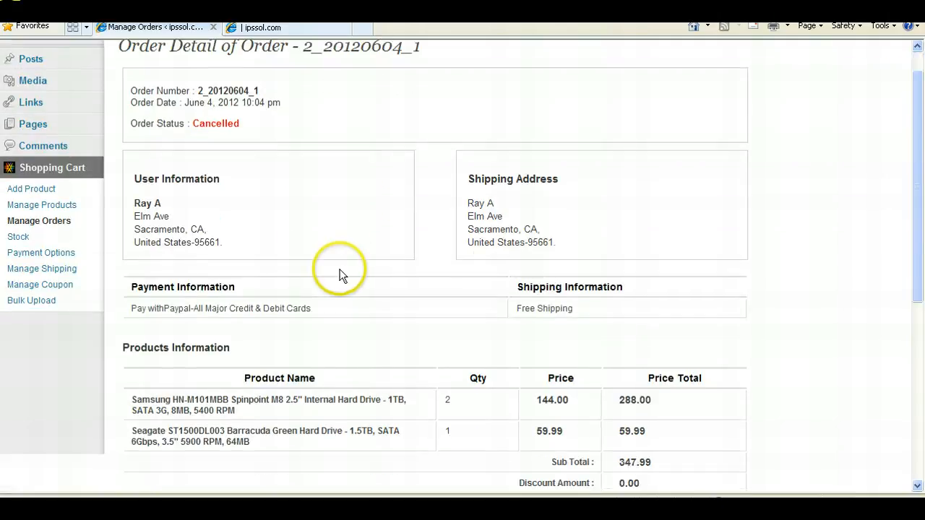
scroll(341, 274, down, 4)
scroll(340, 271, down, 4)
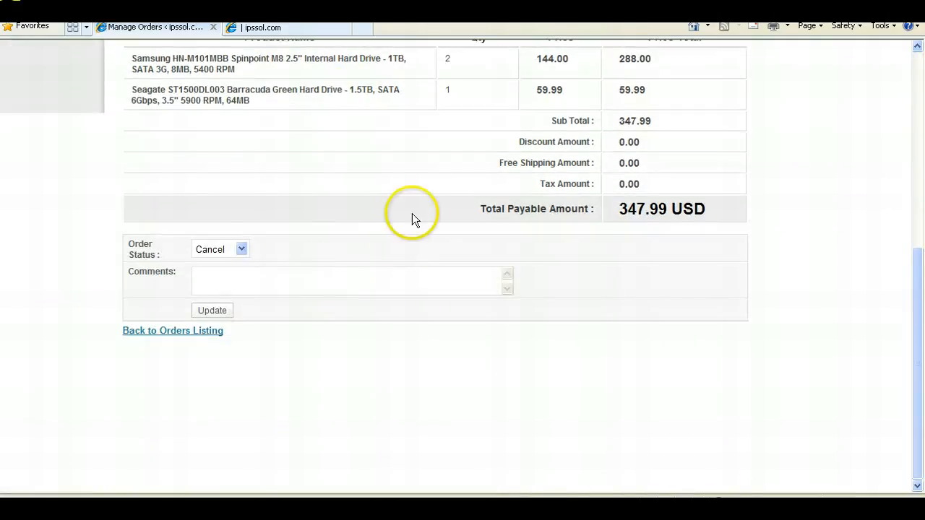
scroll(412, 217, up, 7)
scroll(608, 253, up, 3)
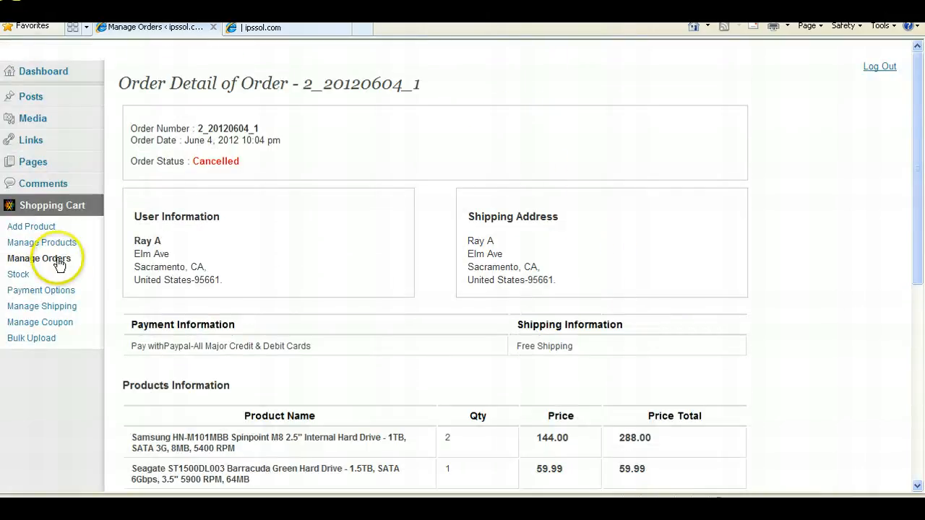
- Open Manage Shipping and review the shipping methods and the Weight Base Shipping settings
click(55, 309)
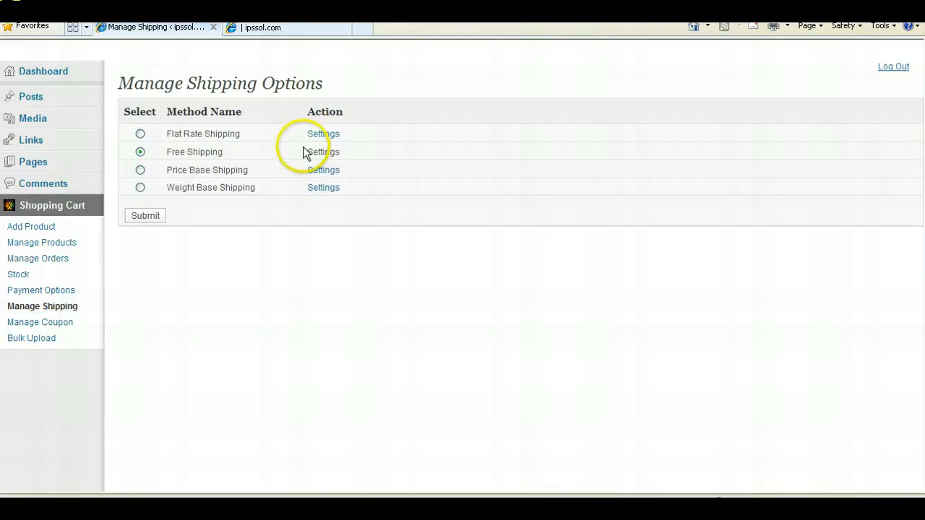
click(323, 134)
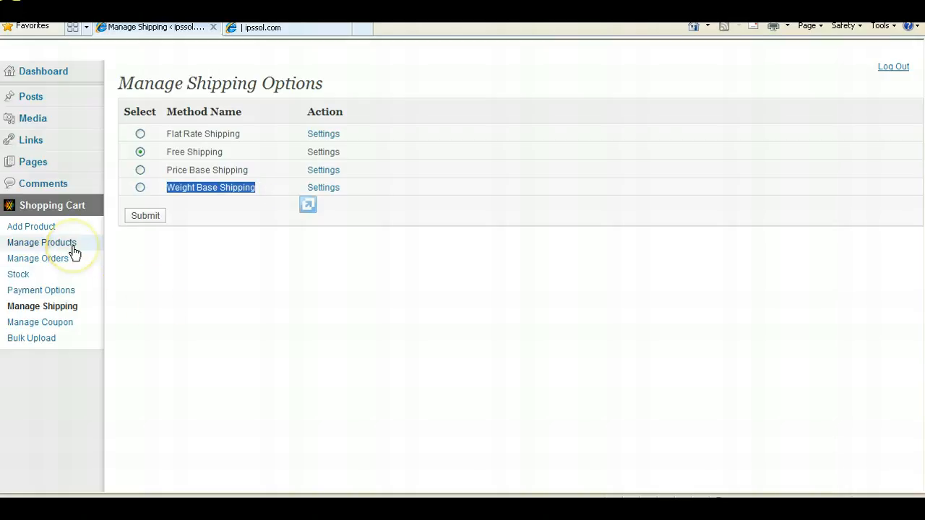
click(228, 255)
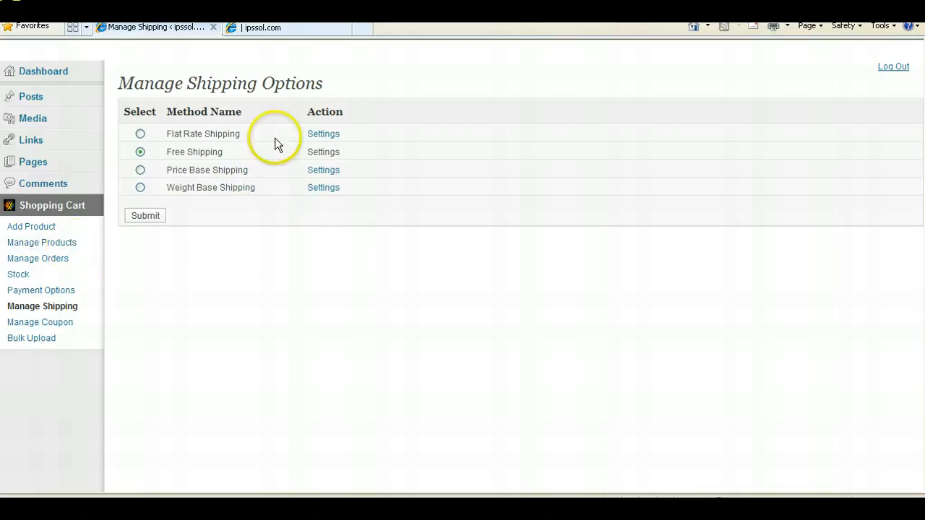
click(322, 189)
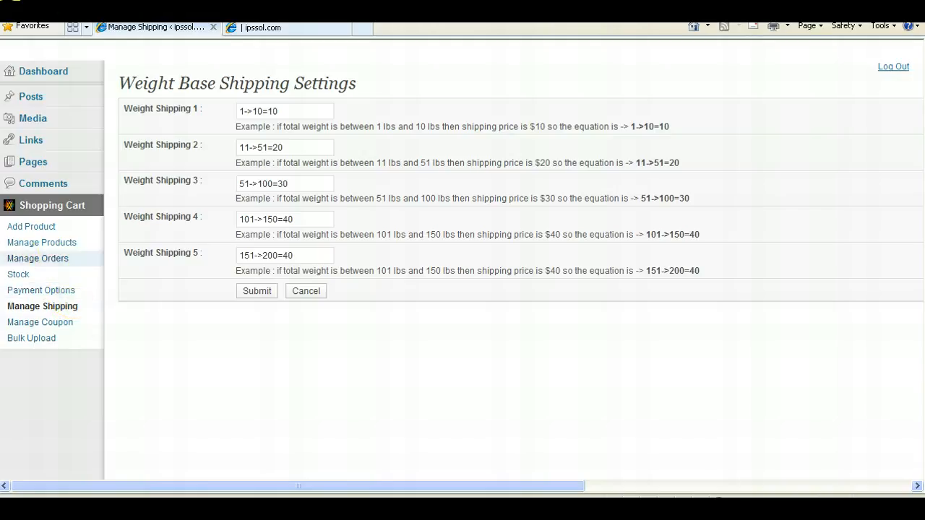
- Visit the Bulk Upload page, then open the list of all pages
click(26, 339)
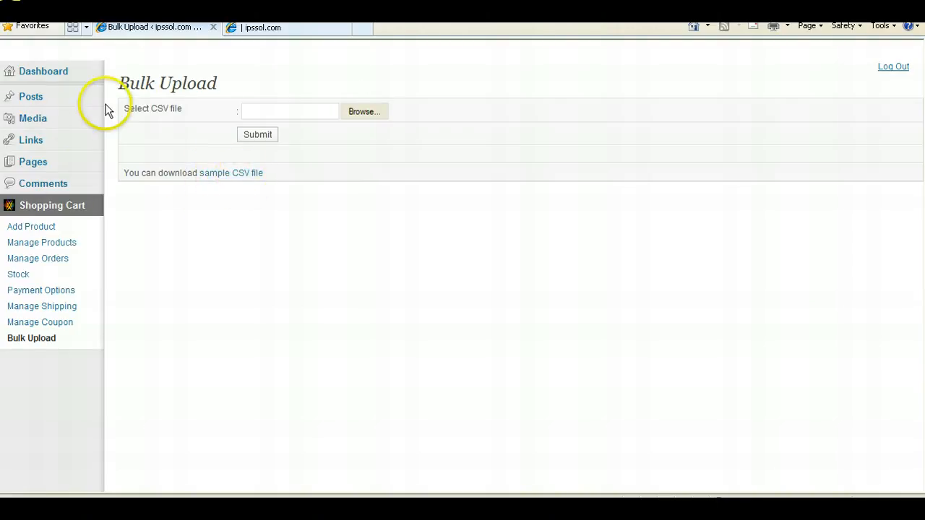
mouse_move(54, 167)
click(155, 165)
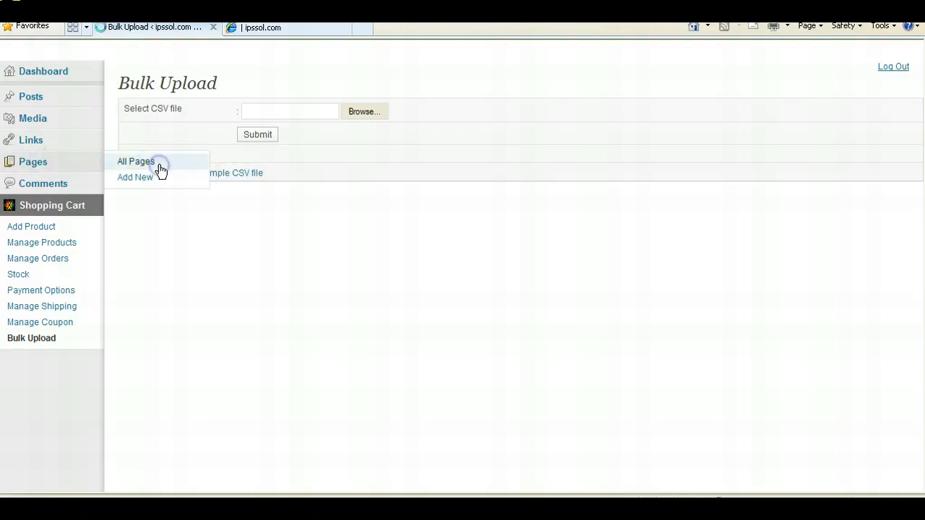
- Compare the storefront's navigation menu with the existing pages in the Pages list
click(278, 29)
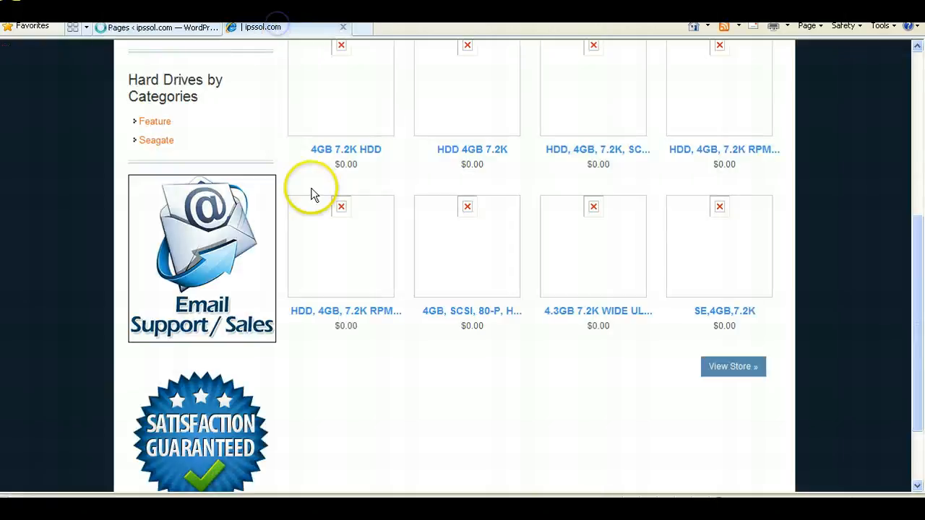
drag(913, 237, 920, 75)
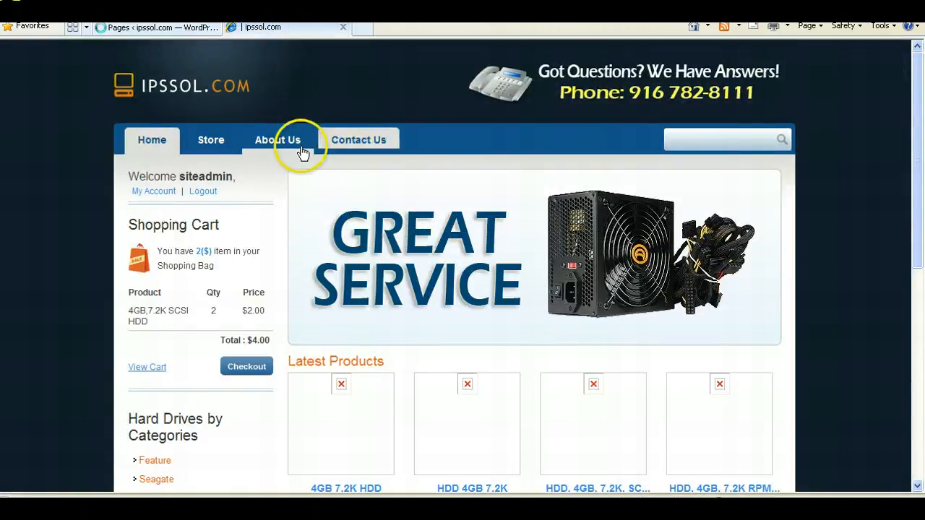
click(187, 30)
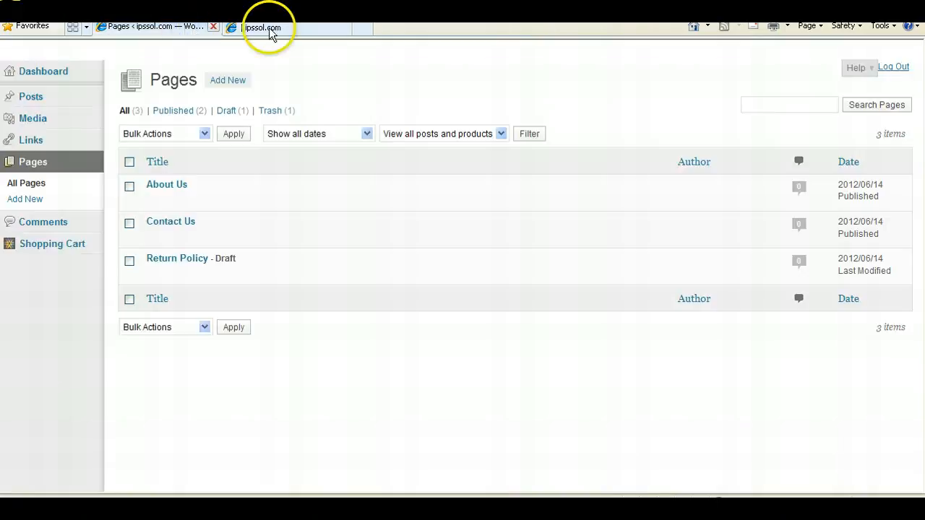
click(271, 31)
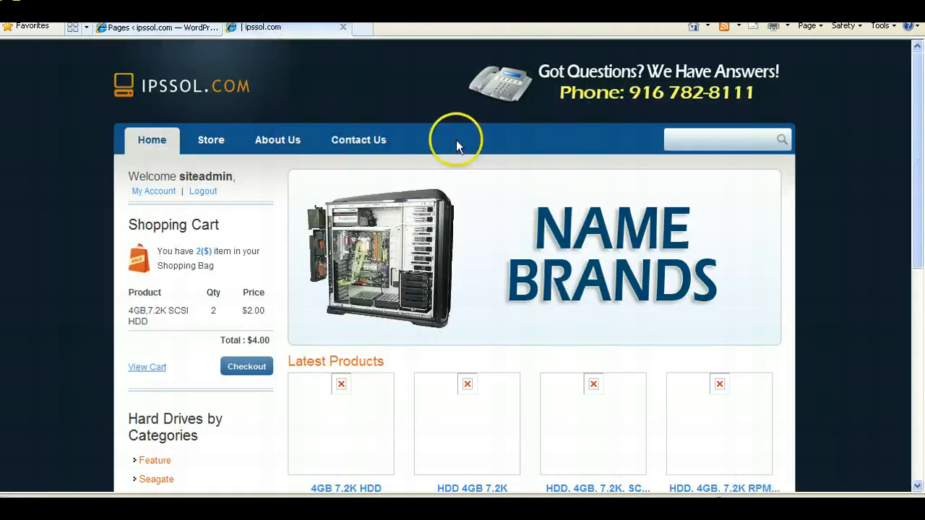
click(139, 30)
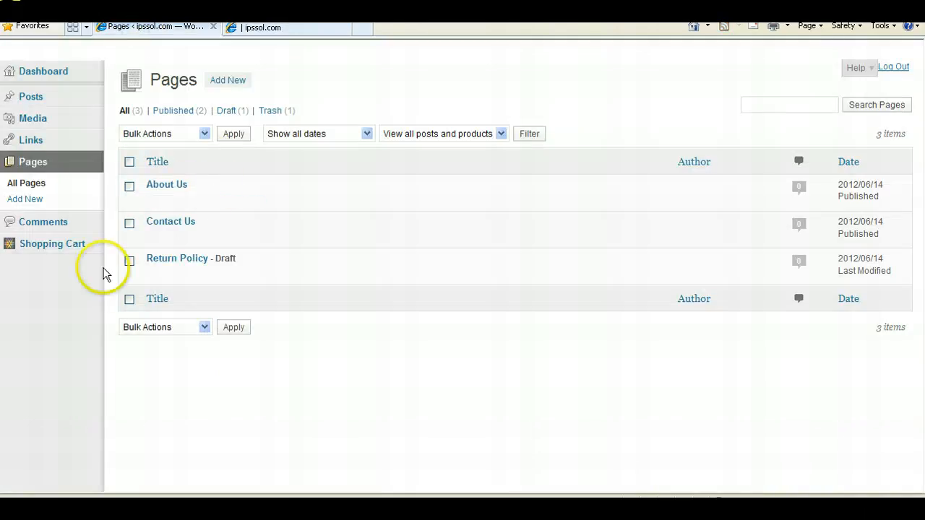
mouse_move(213, 258)
mouse_move(152, 208)
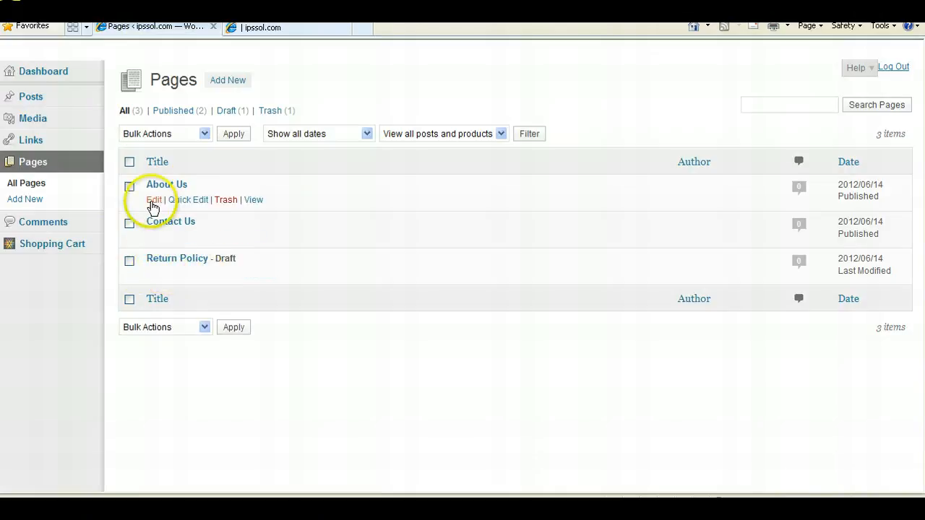
mouse_move(169, 273)
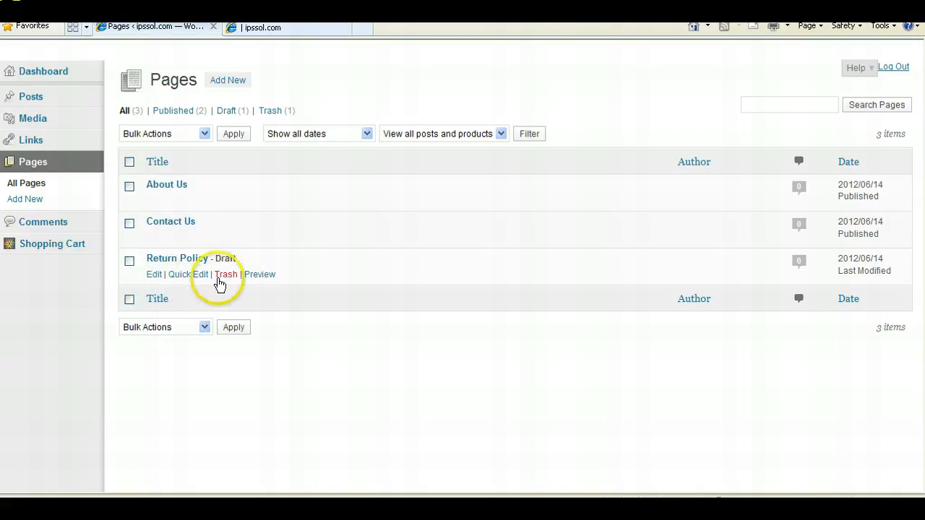
mouse_move(154, 241)
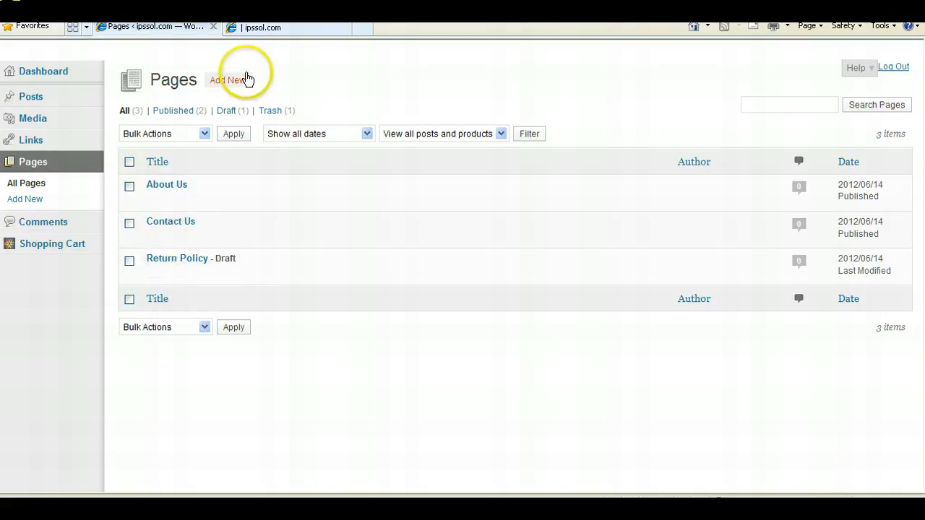
- Create a new page titled "New Page" with the content "Page content" and publish it
click(237, 82)
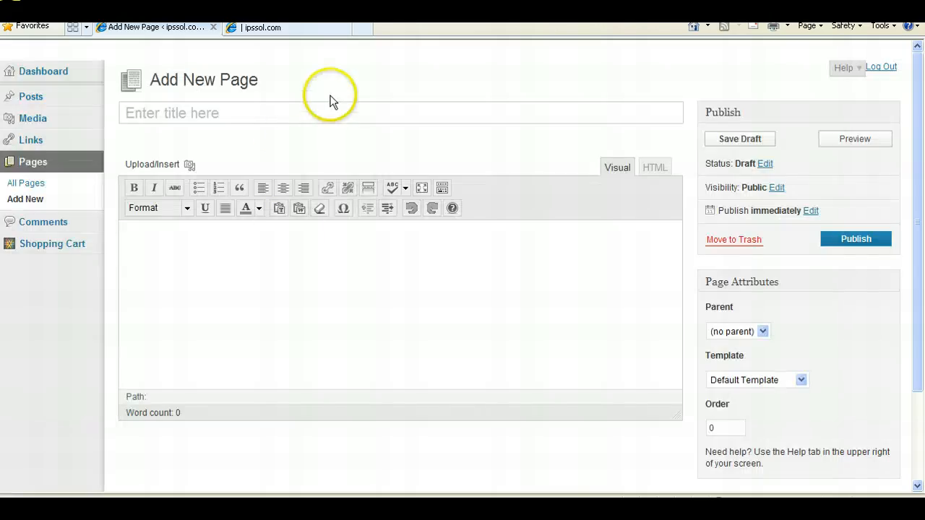
click(326, 105)
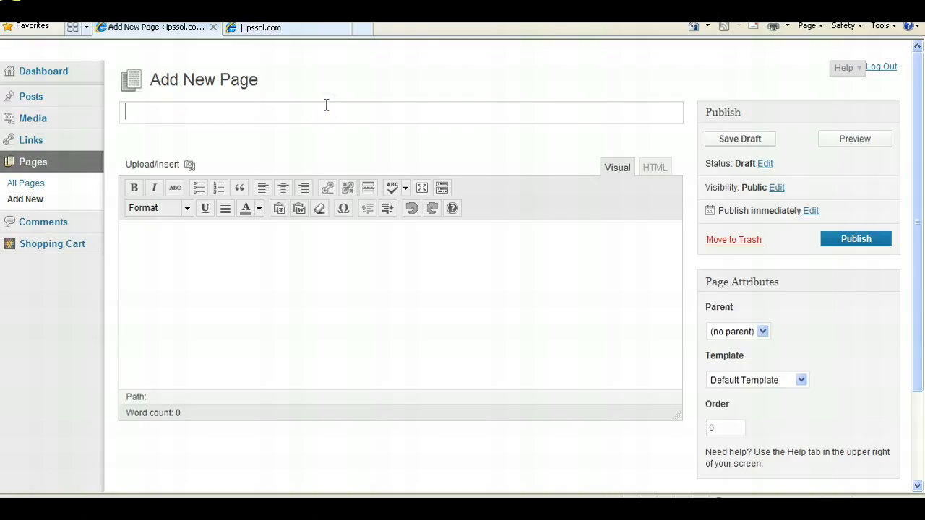
click(362, 298)
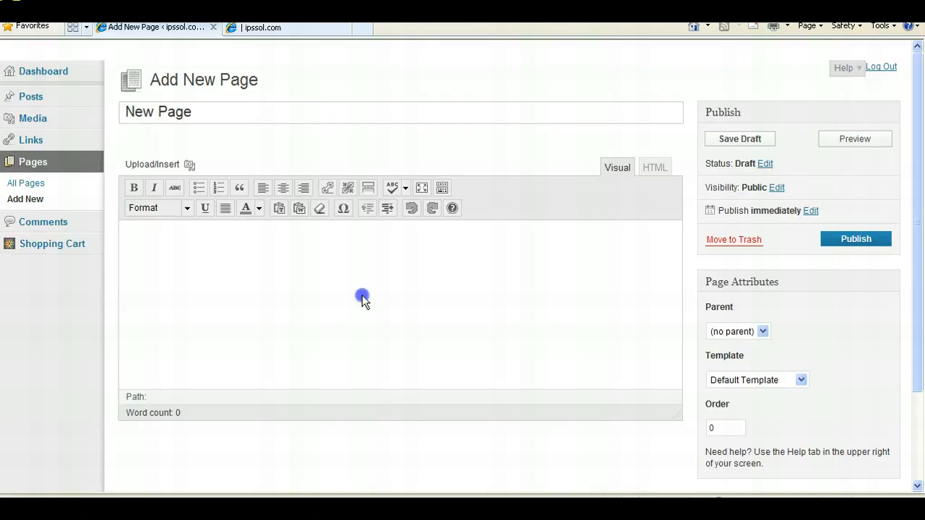
text(Page content)
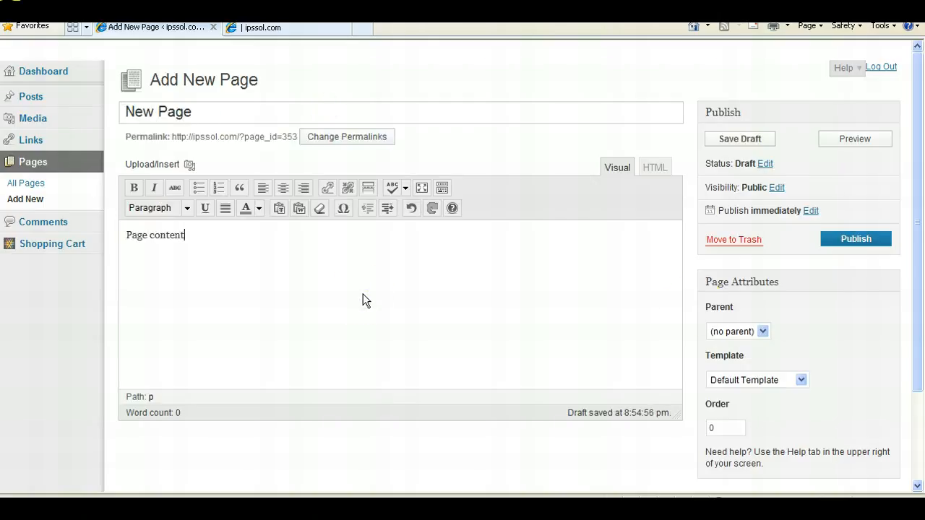
click(860, 245)
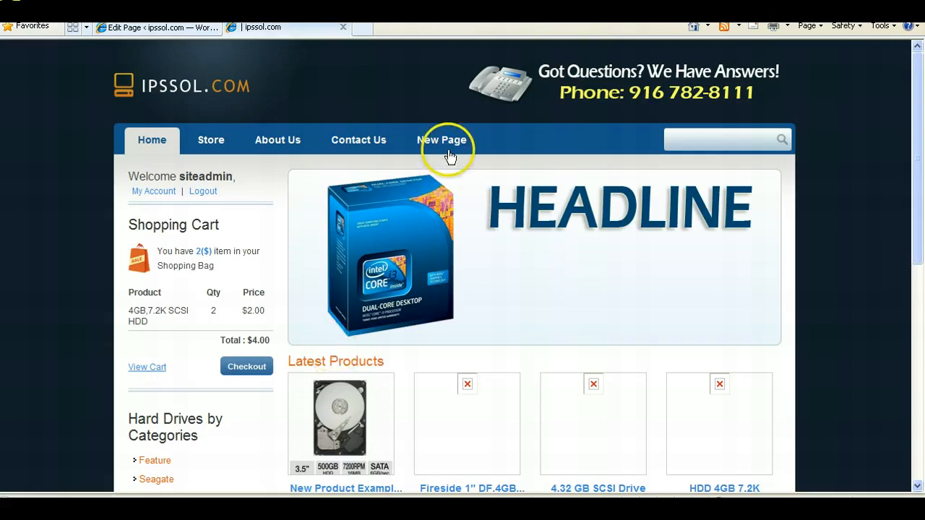
- View the new page on the storefront and return to the Pages list
click(448, 154)
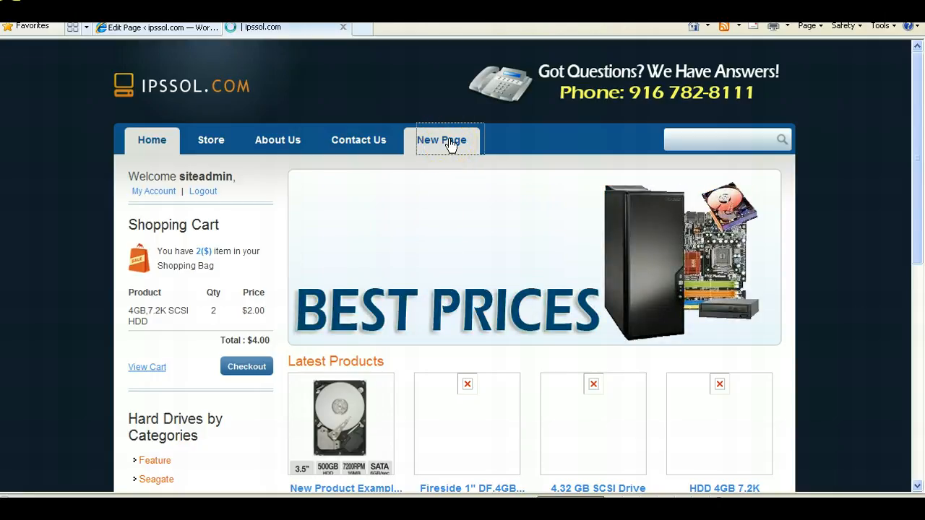
click(145, 29)
click(28, 186)
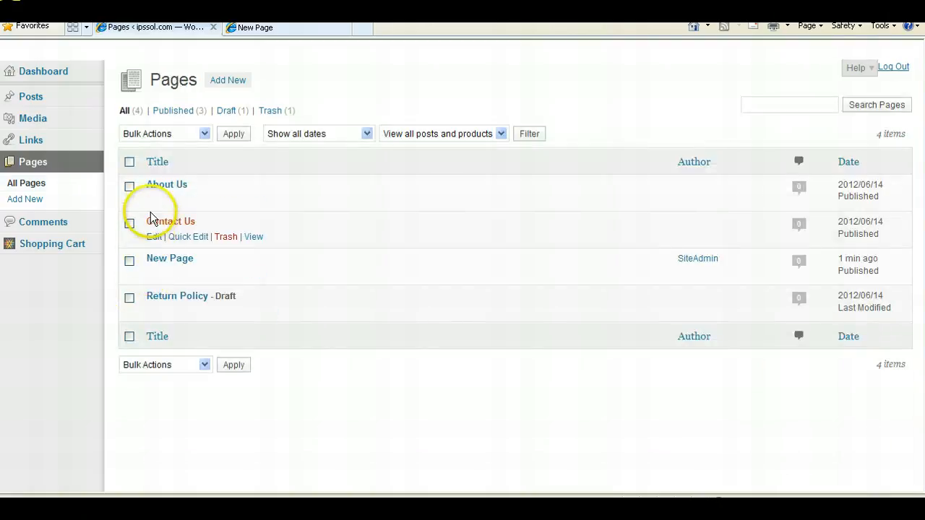
- Insert the TSD-500ST-v01-mc image, full size and left-aligned, at the start of the About Us page text
click(153, 203)
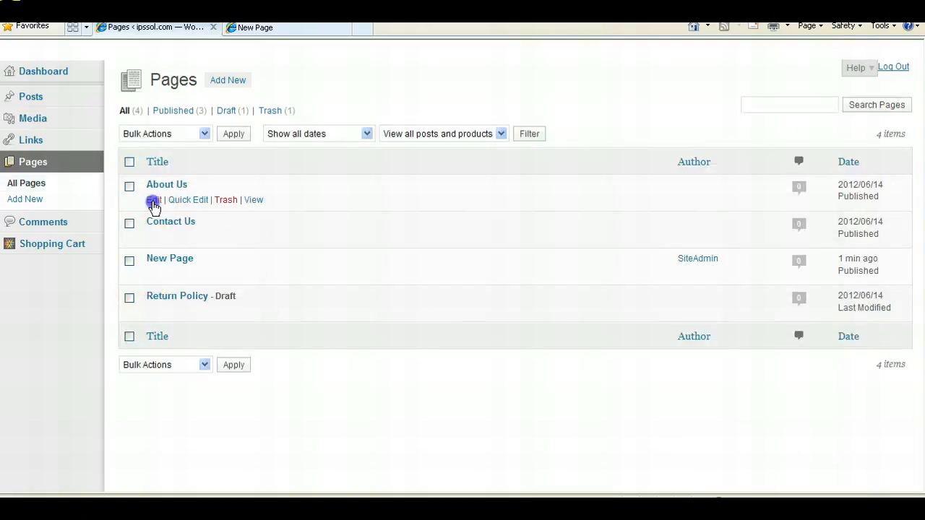
click(326, 29)
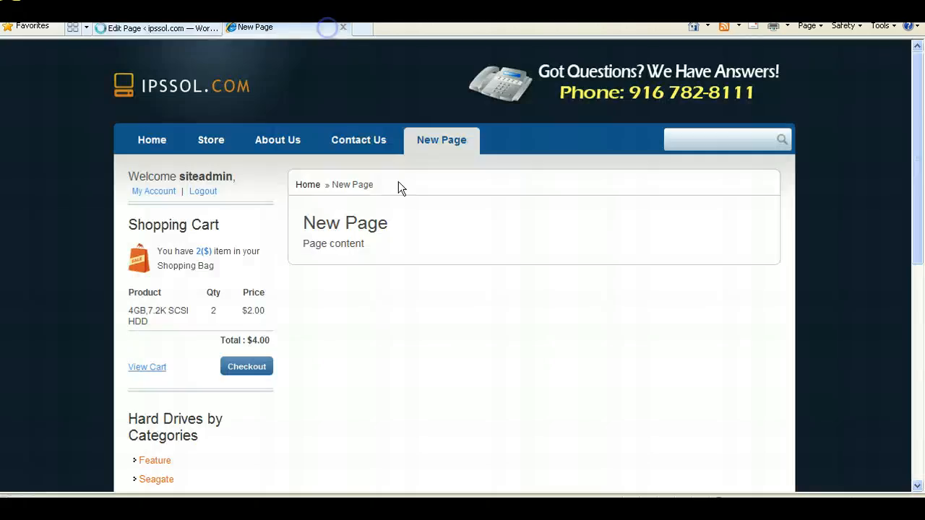
click(122, 33)
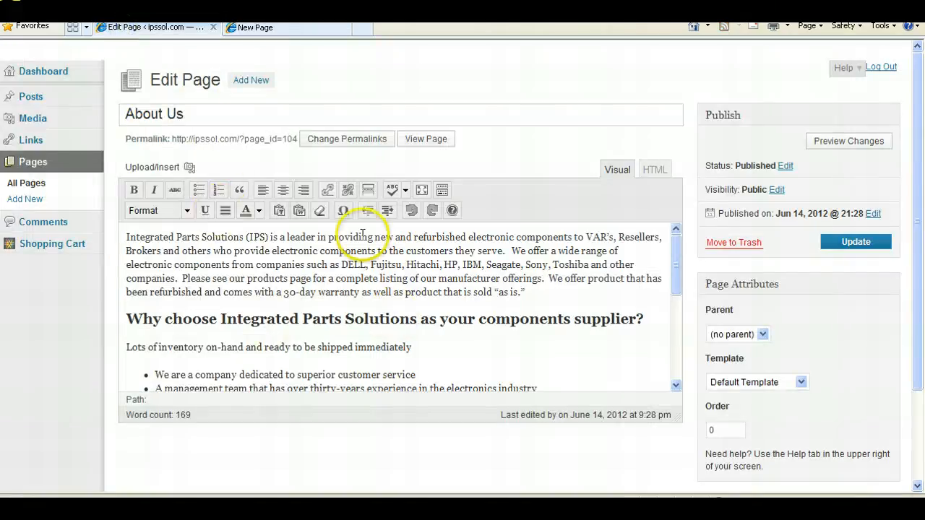
drag(676, 289, 671, 199)
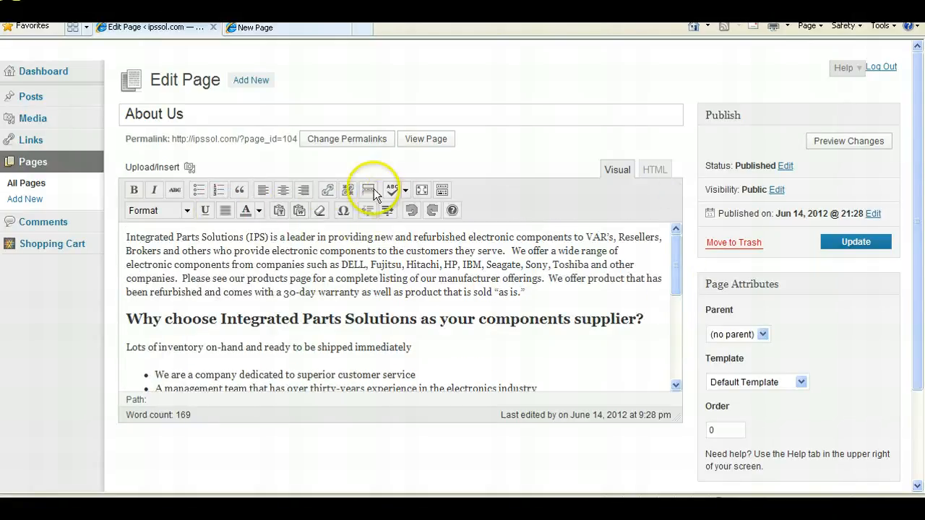
click(127, 237)
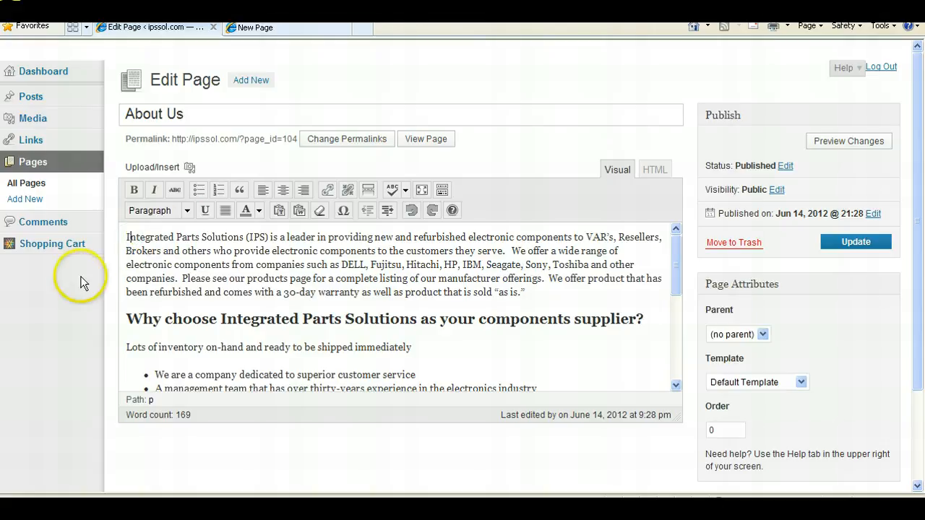
click(122, 236)
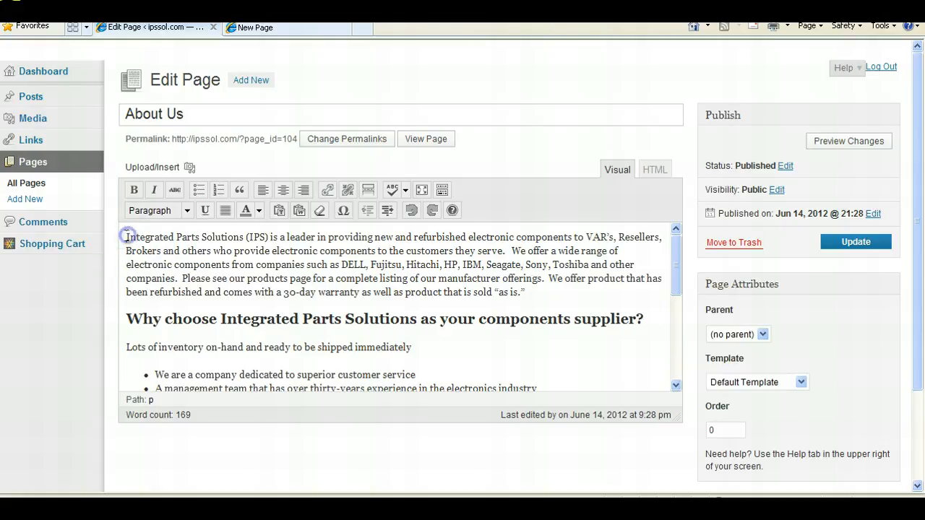
click(190, 168)
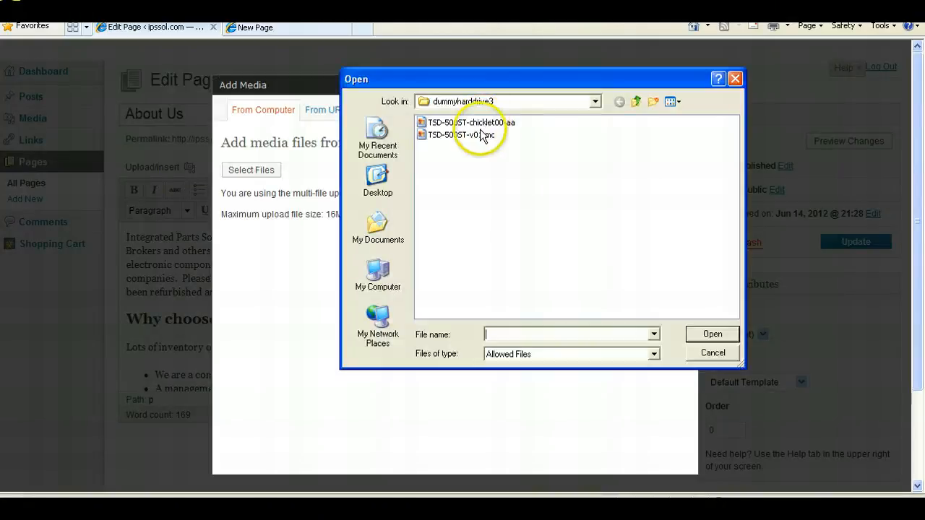
click(477, 135)
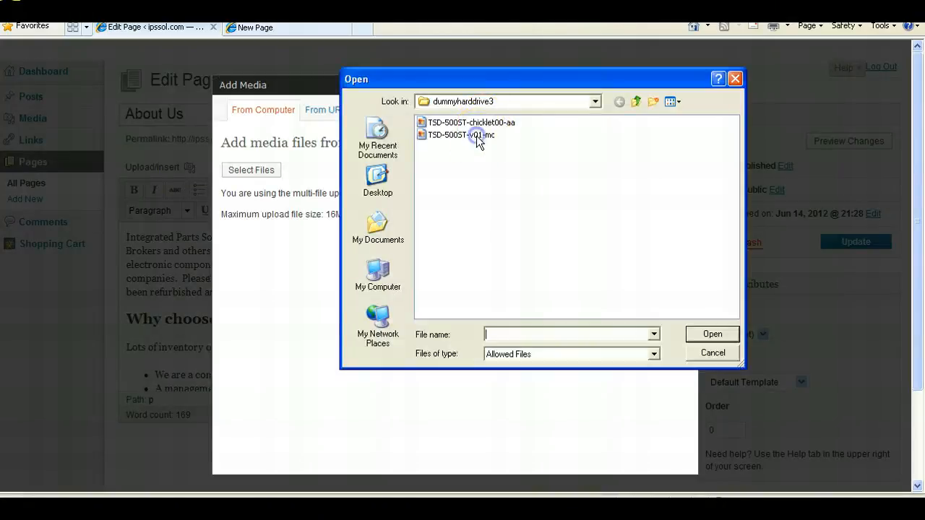
double_click(476, 135)
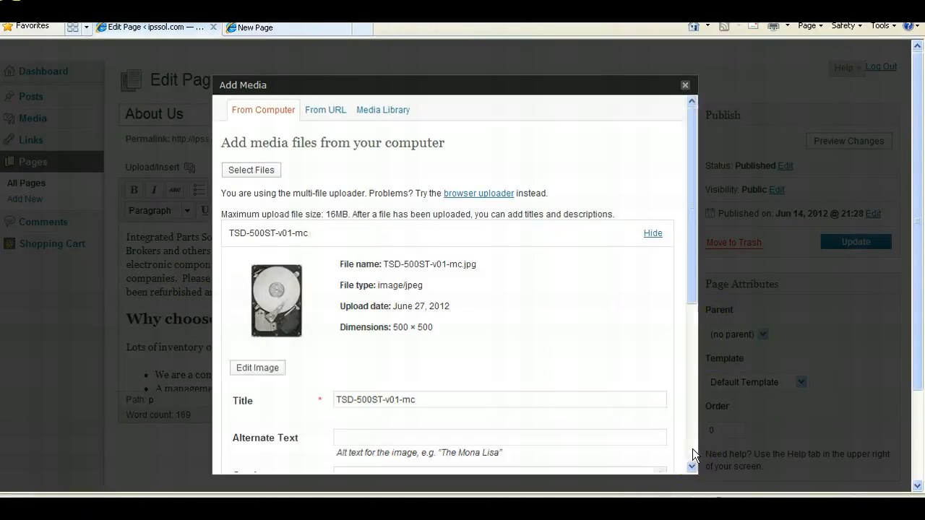
scroll(692, 448, down, 5)
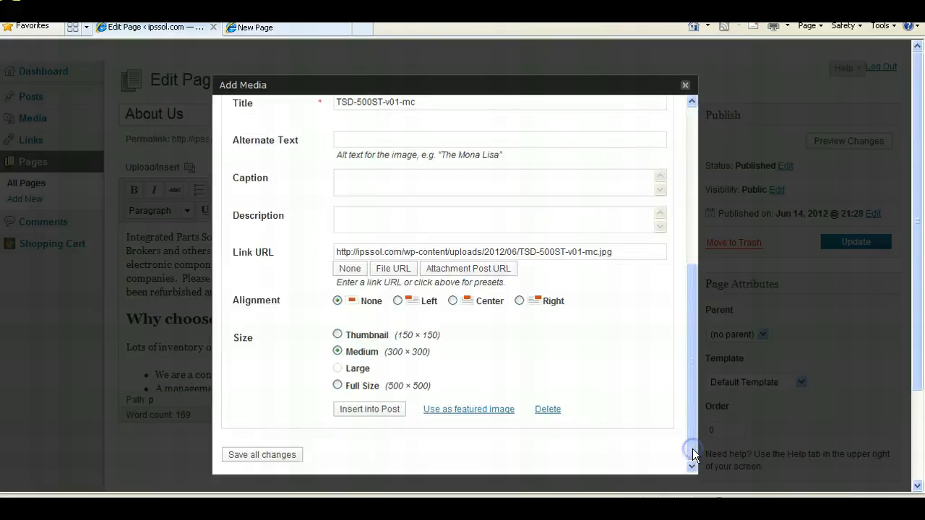
click(338, 386)
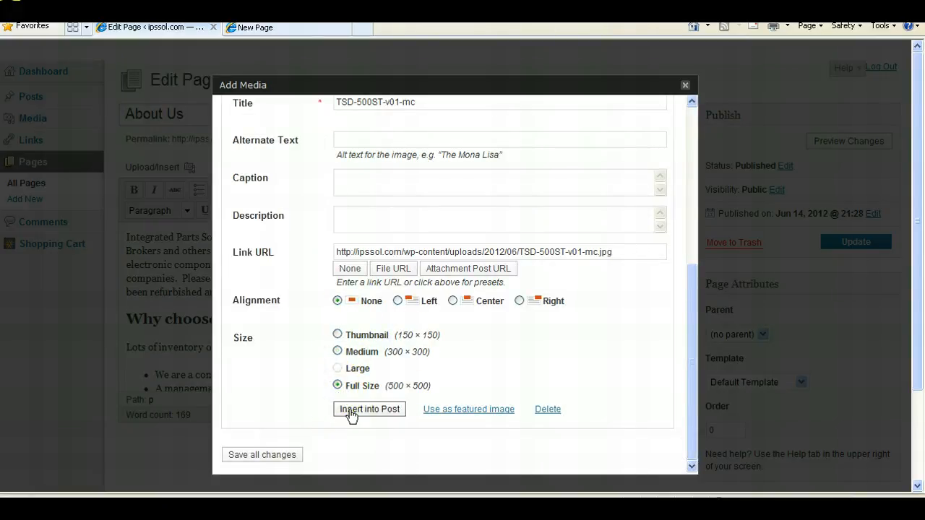
click(398, 301)
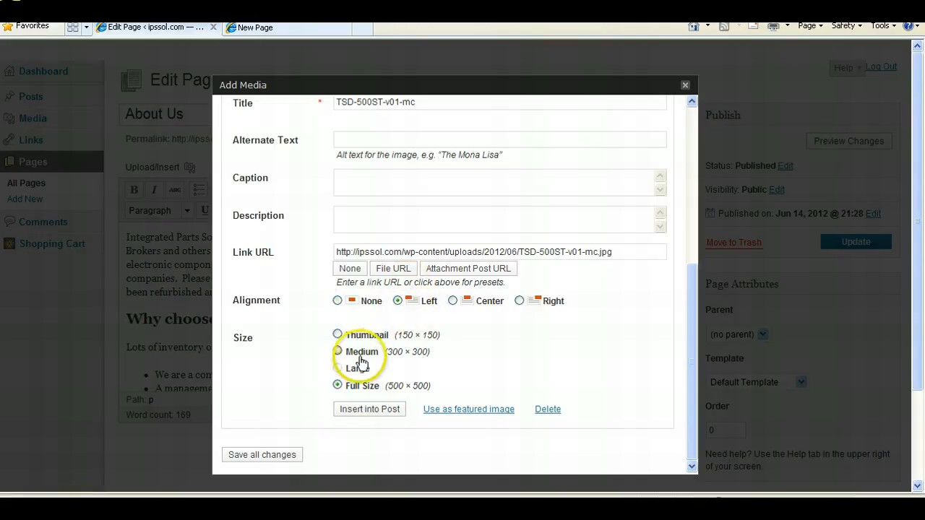
click(356, 414)
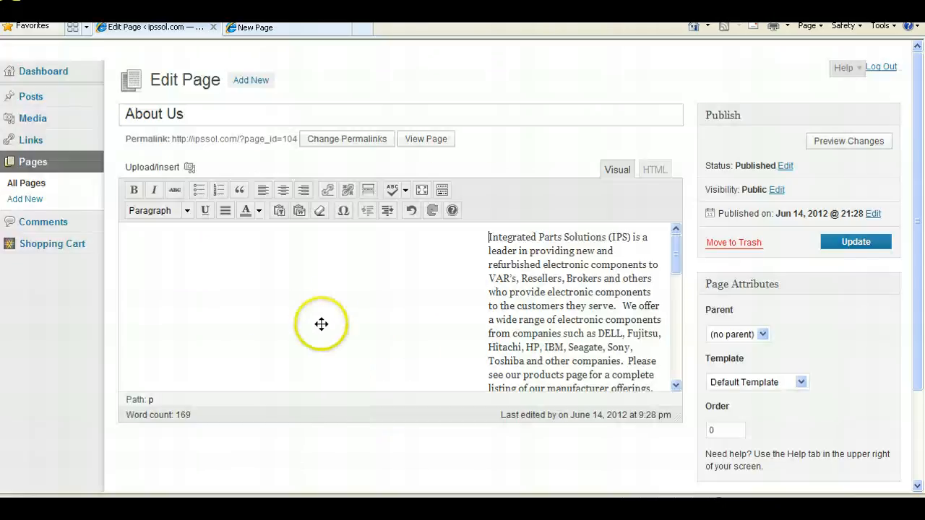
click(320, 314)
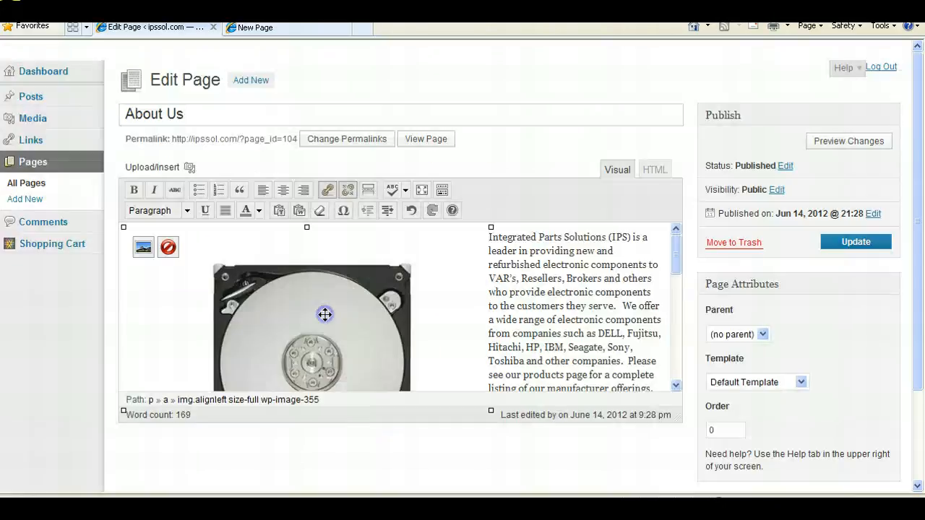
- Resize the inserted hard-drive image on the About Us page to about 122 by 218 pixels
click(490, 228)
drag(469, 236, 372, 292)
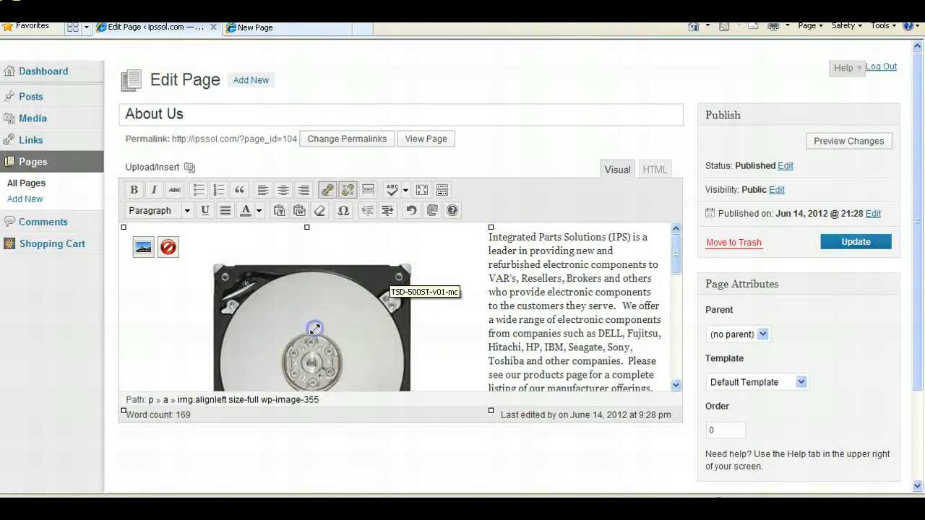
drag(315, 329, 214, 331)
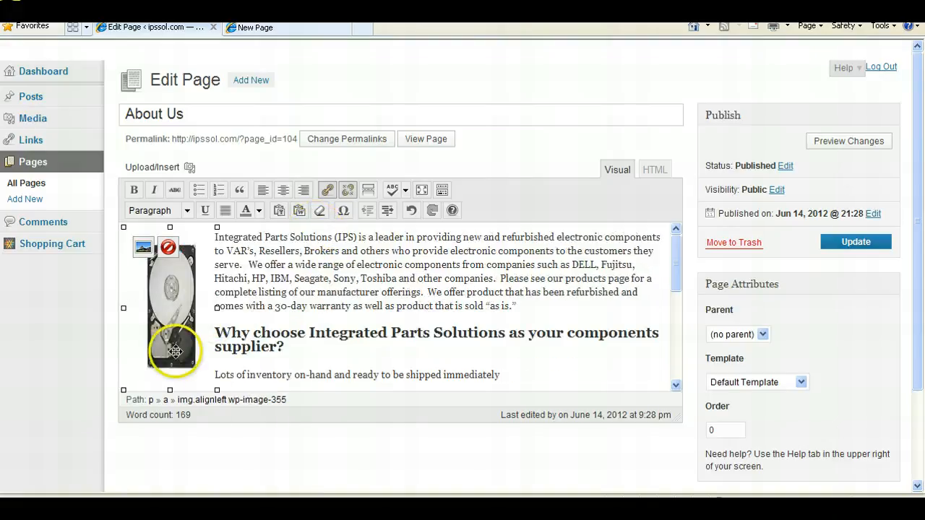
- Give the image a 1 px border with vertical and horizontal spacing of 5 in its advanced image settings
click(146, 249)
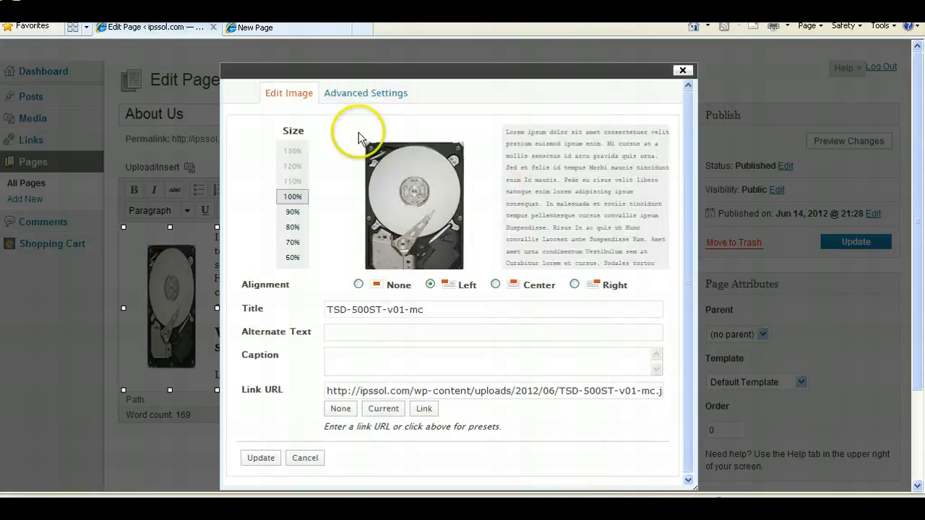
click(371, 97)
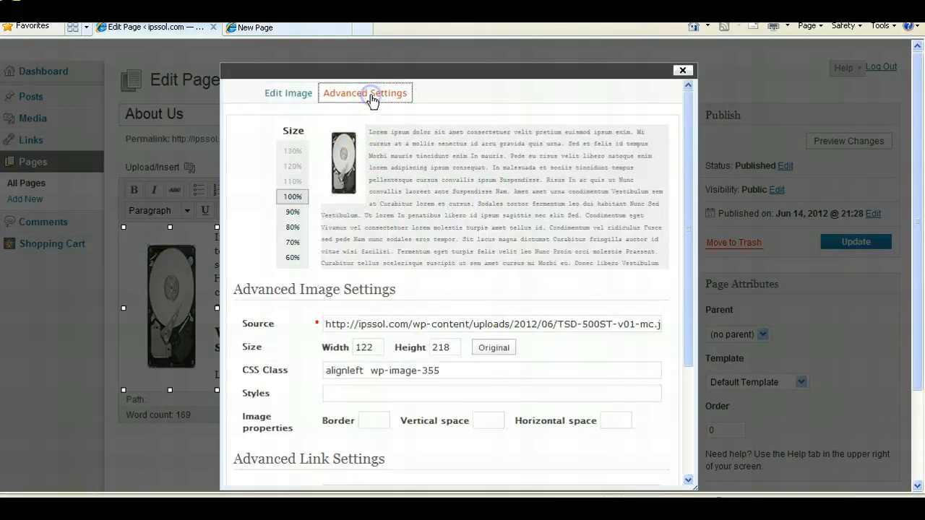
click(368, 421)
text(1)
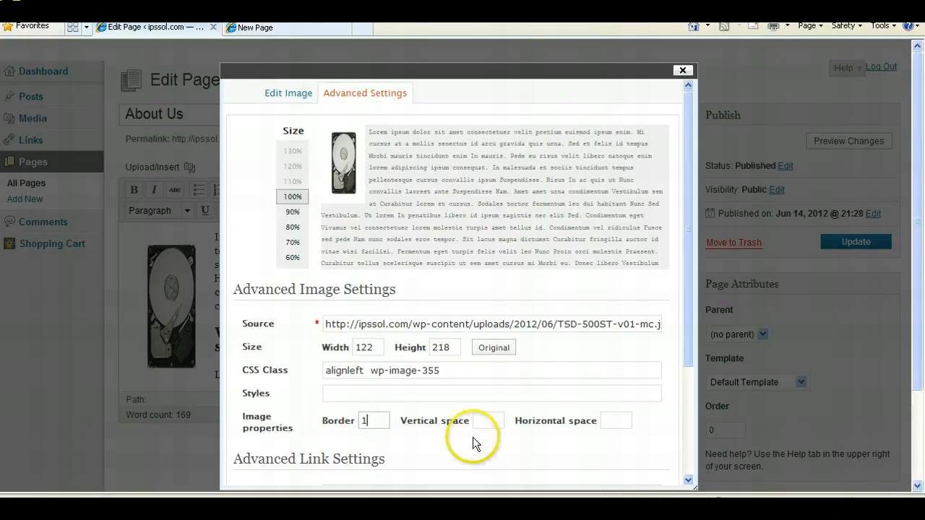
click(498, 421)
text(5)
click(608, 421)
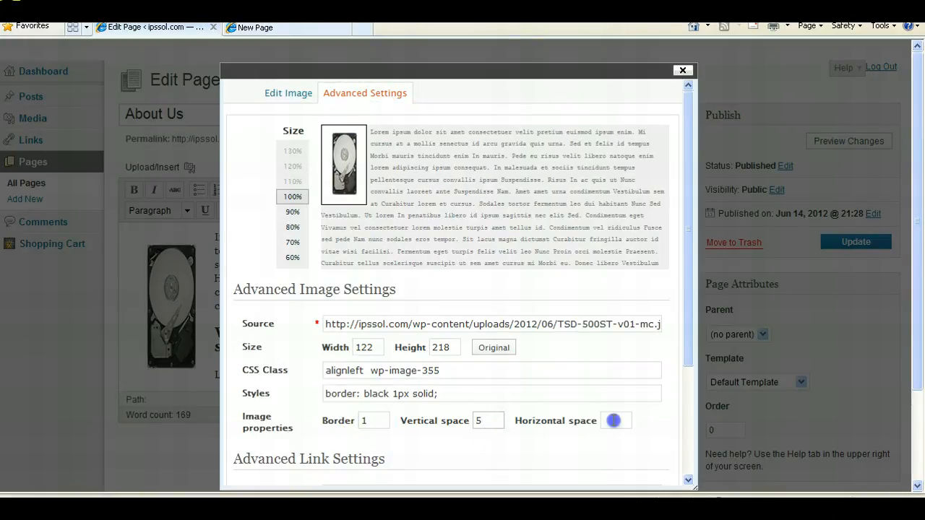
text(5)
click(688, 459)
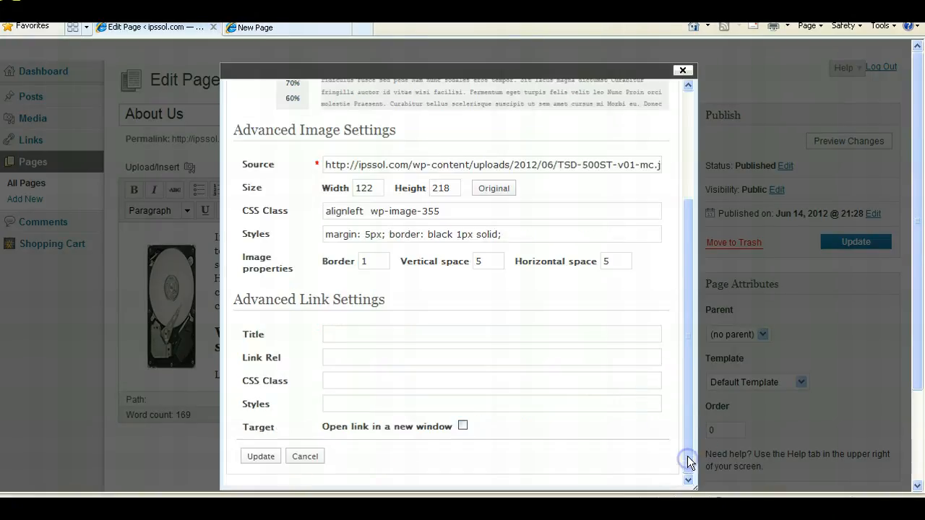
click(263, 457)
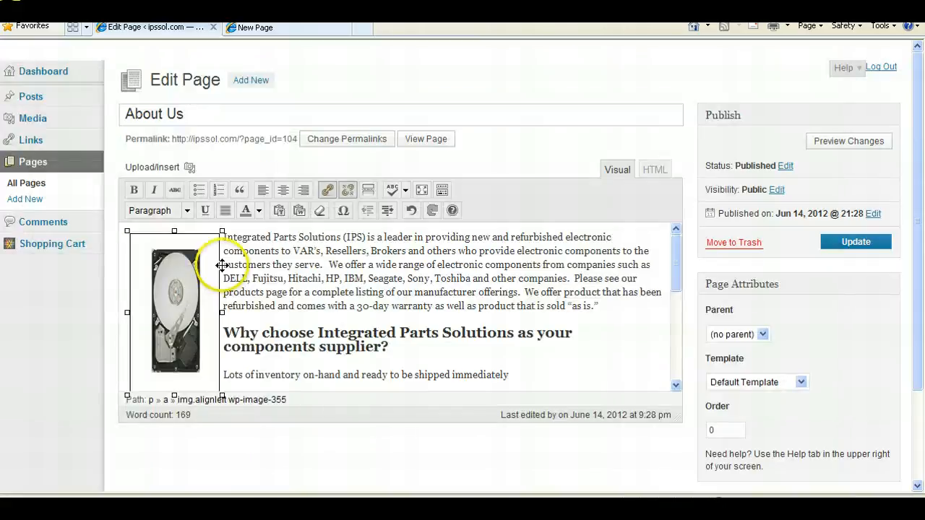
- Update the About Us page and view it on the storefront
click(293, 278)
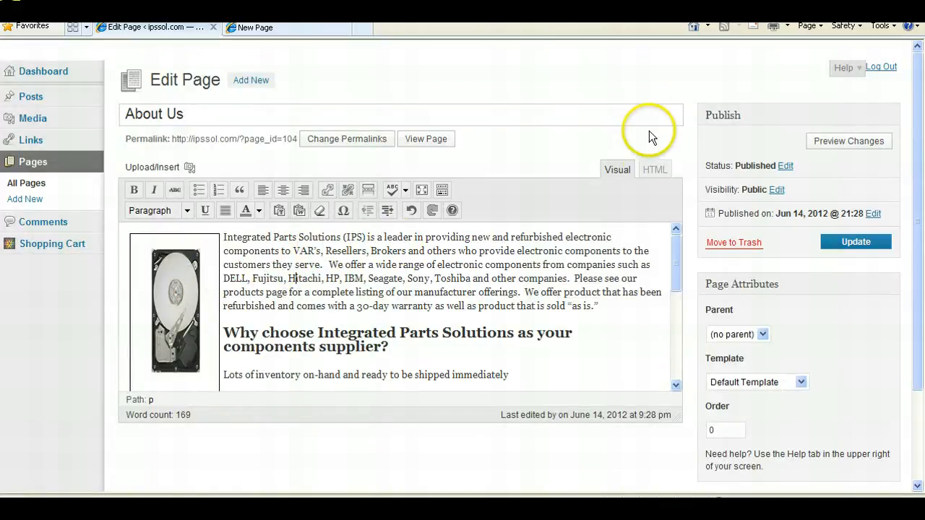
click(882, 246)
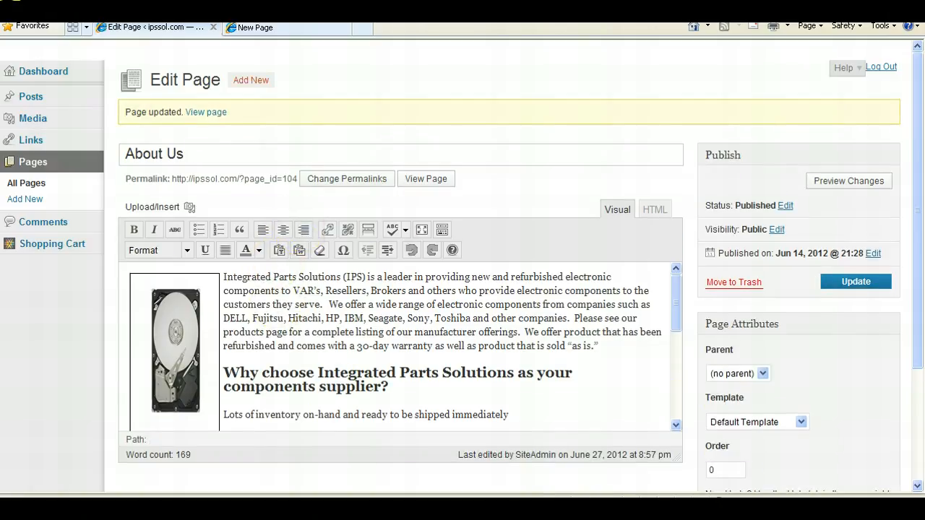
click(240, 28)
click(285, 145)
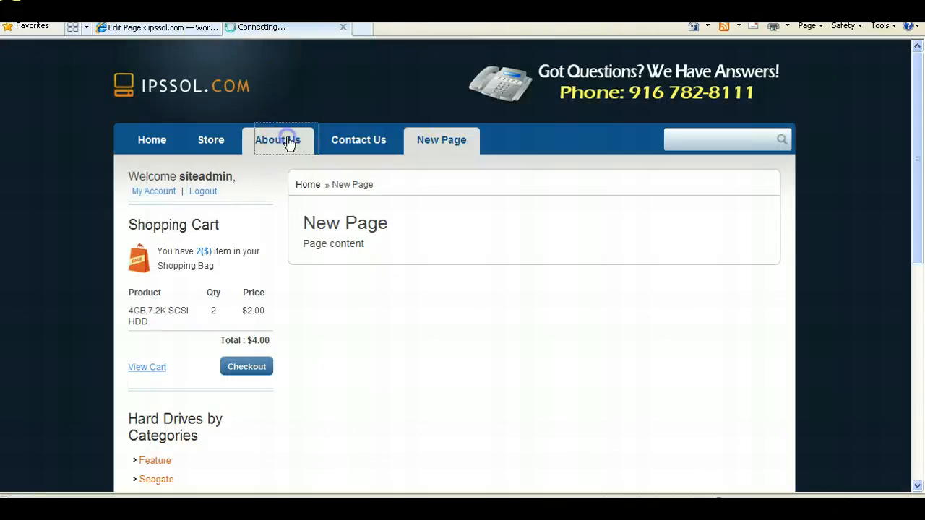
click(167, 30)
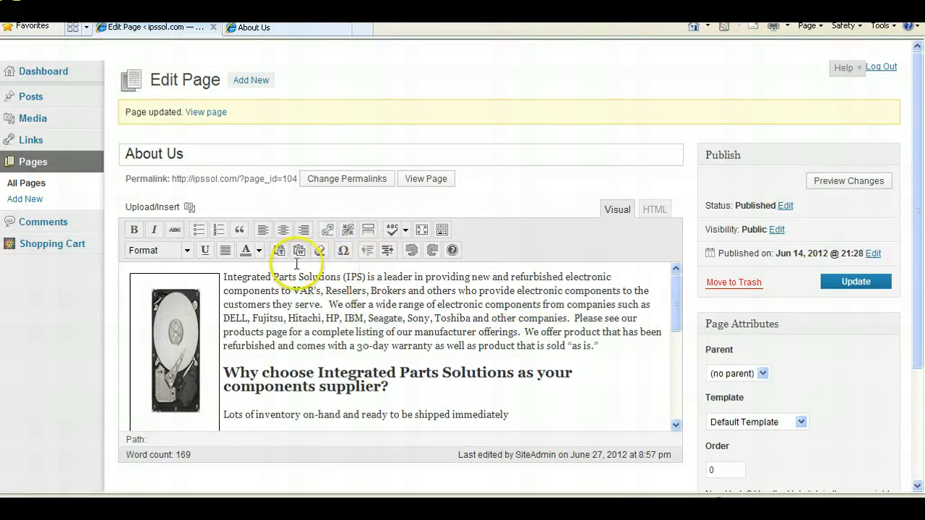
click(295, 31)
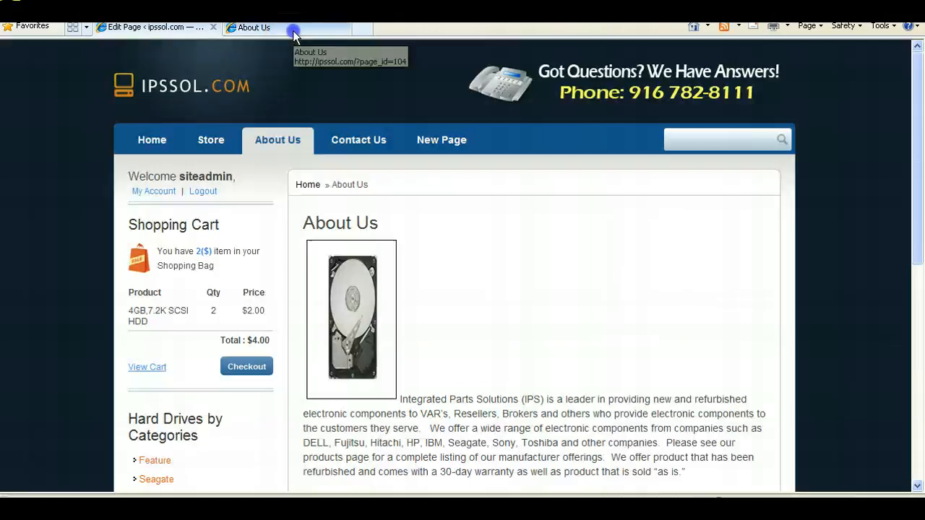
- Return to the About Us editor and delete the hard-drive image from the page text
click(110, 28)
click(183, 284)
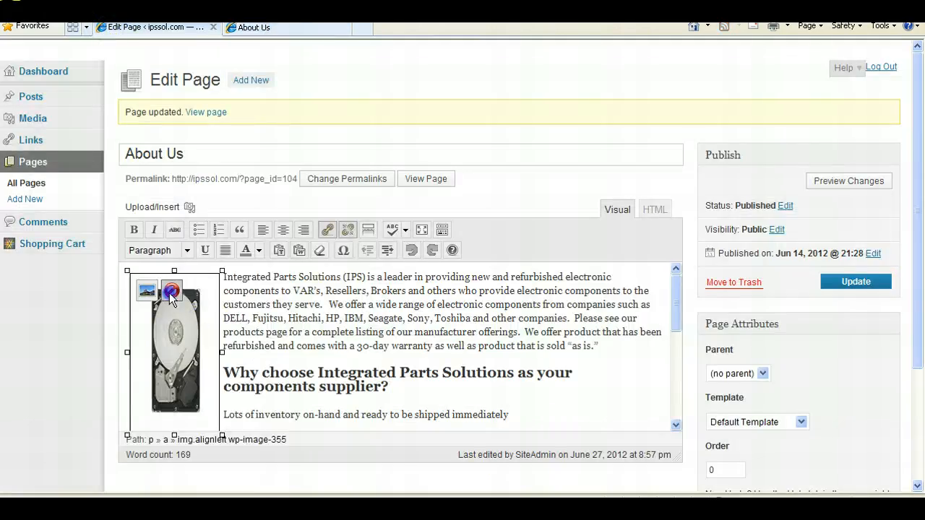
click(172, 293)
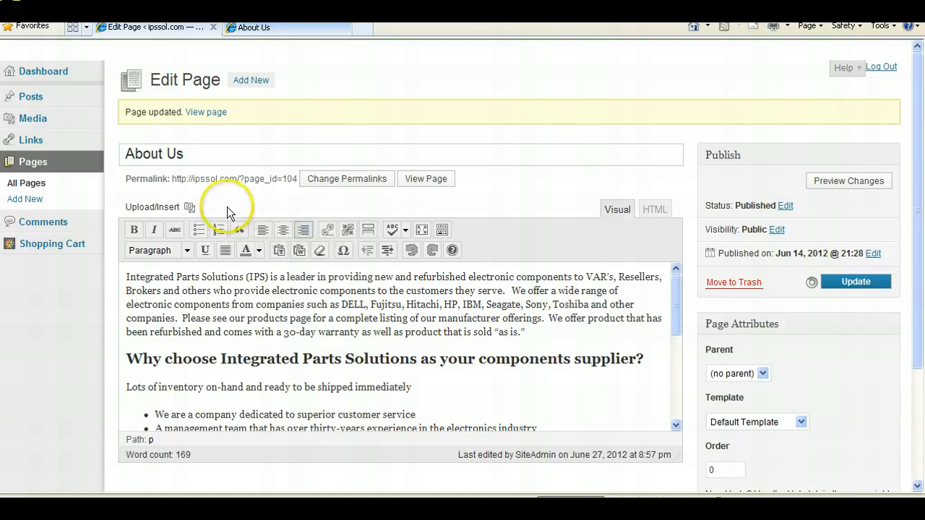
- Browse the storefront Home page and its Latest Products listing
click(269, 28)
click(158, 142)
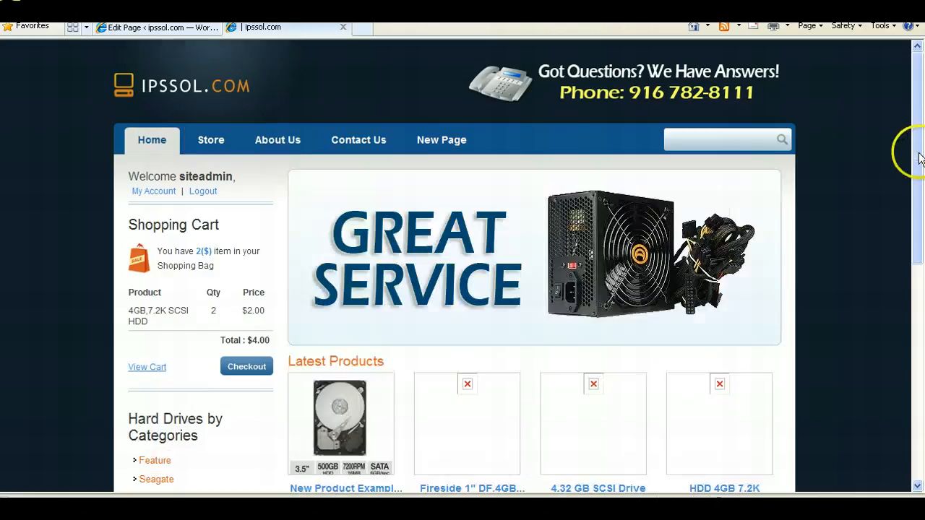
drag(918, 203, 920, 260)
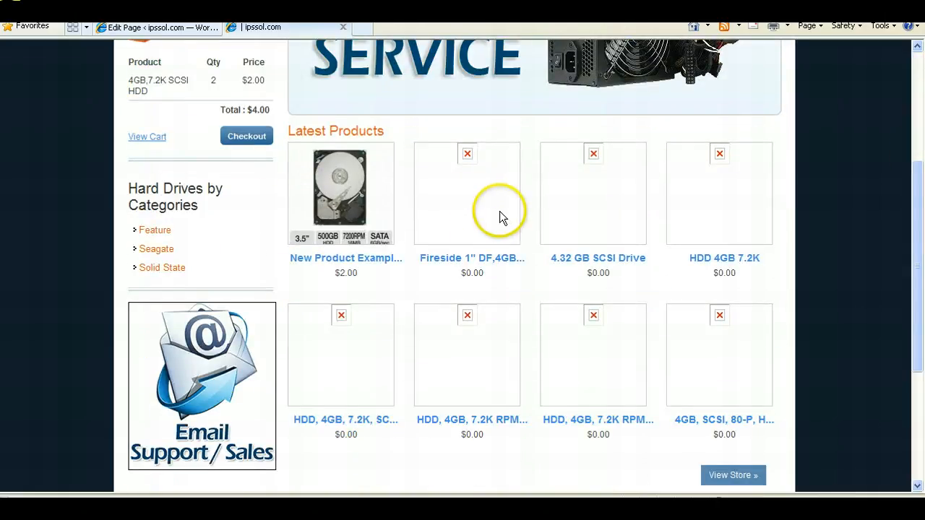
click(148, 28)
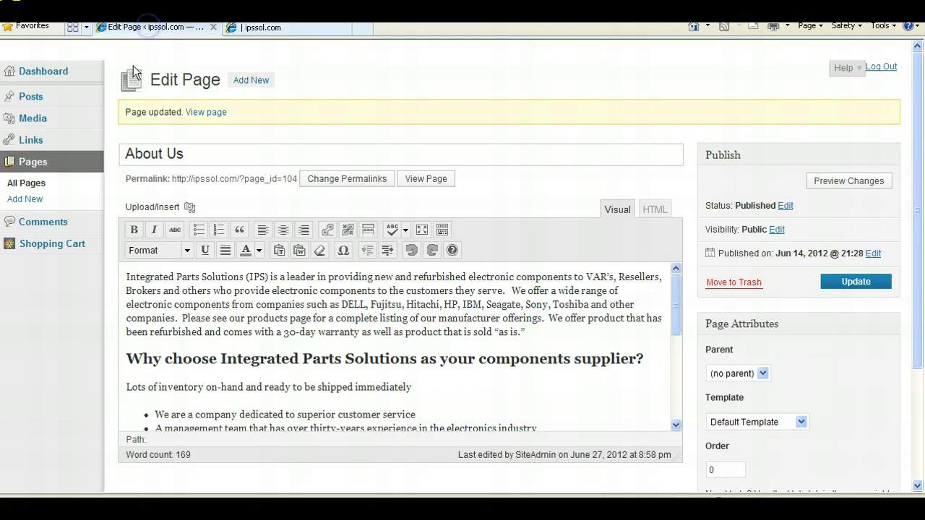
click(295, 28)
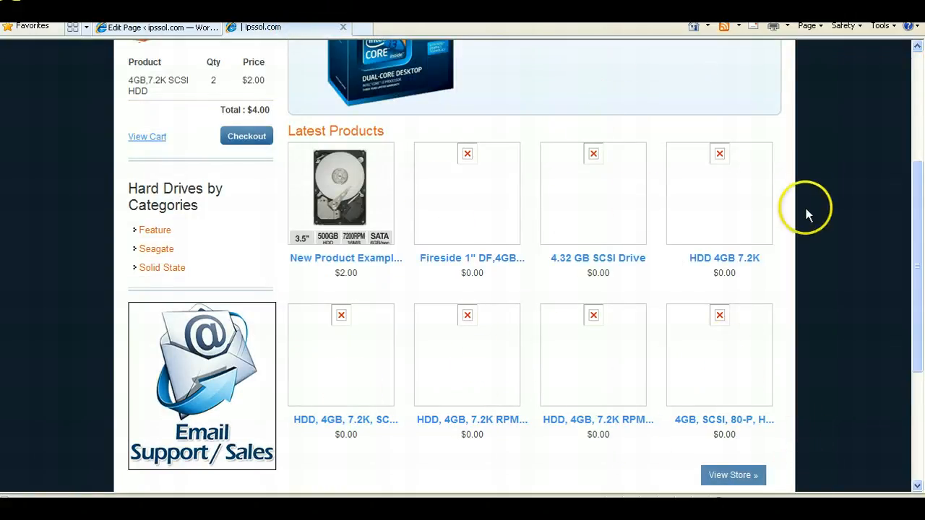
scroll(920, 380, down, 3)
scroll(919, 289, up, 5)
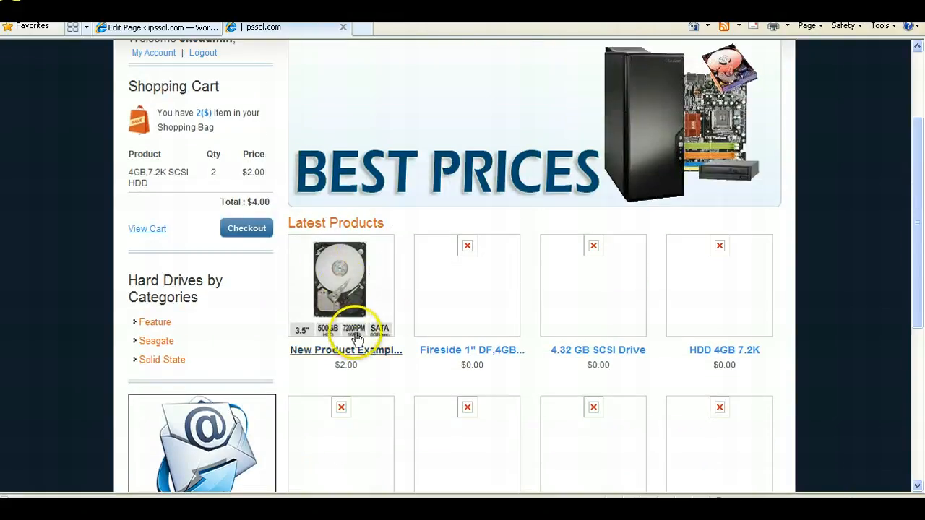
drag(921, 235, 917, 344)
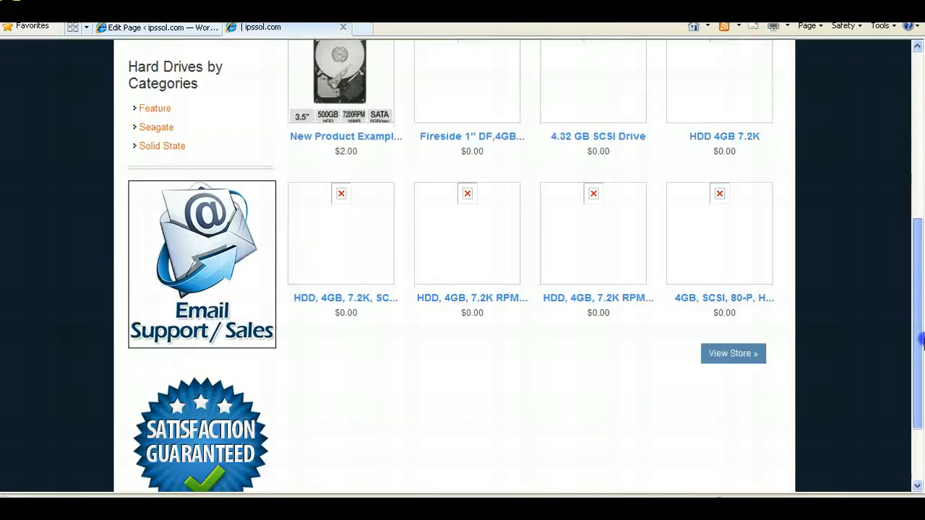